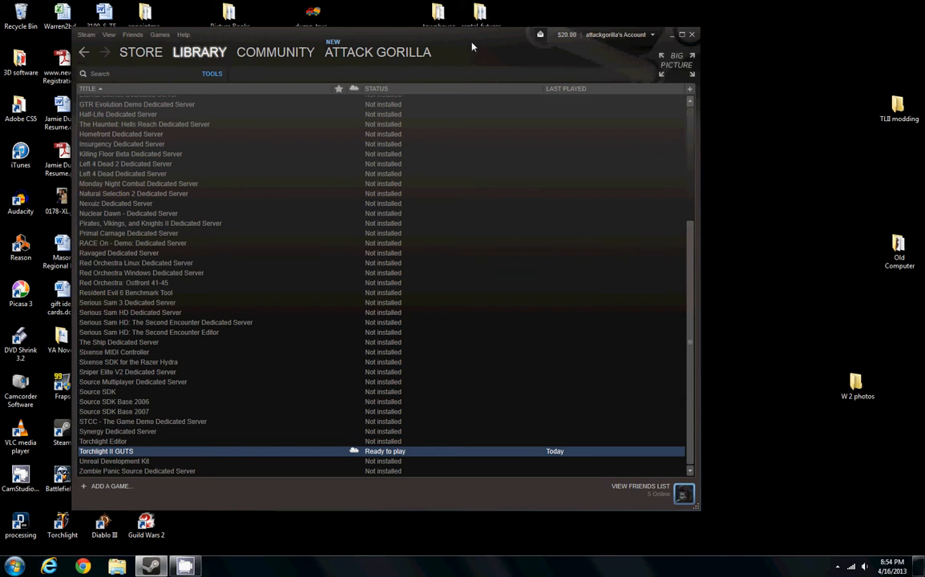
Launch Torchlight II GUTS from the tools library and create and load a new mod project named monstertest0001.
{"action": "left_click_drag", "start_coordinate": [473, 47], "coordinate": [506, 49]}
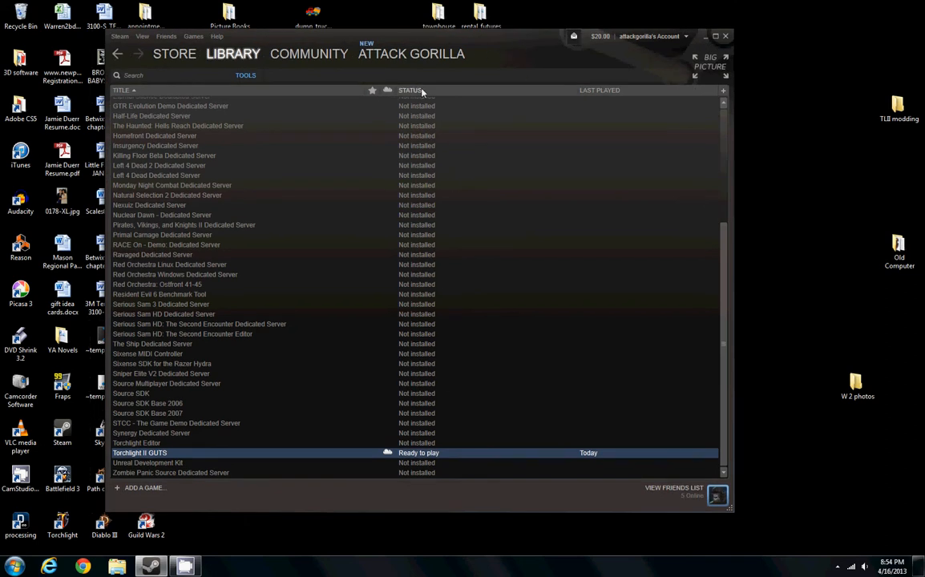
{"action": "double_click", "coordinate": [157, 458]}
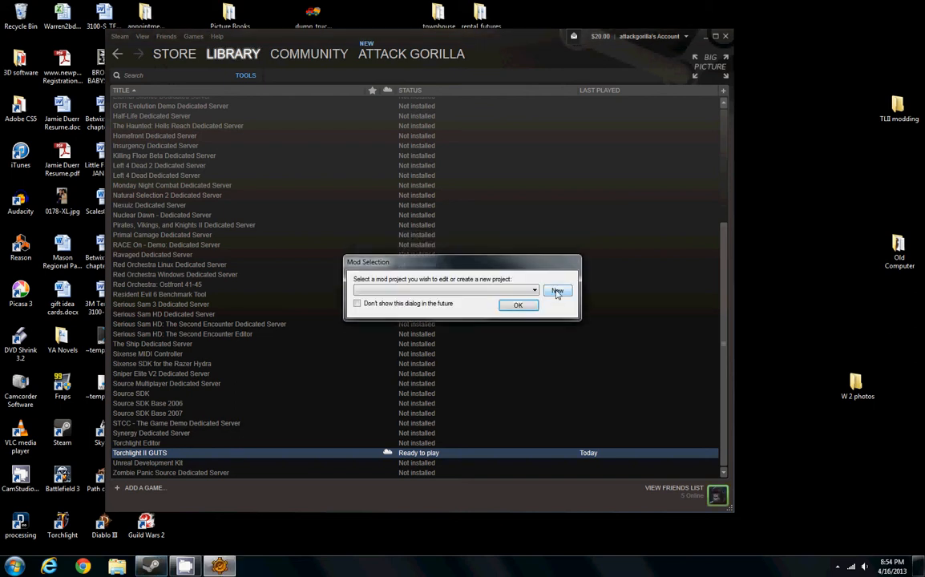
{"action": "left_click", "coordinate": [557, 292]}
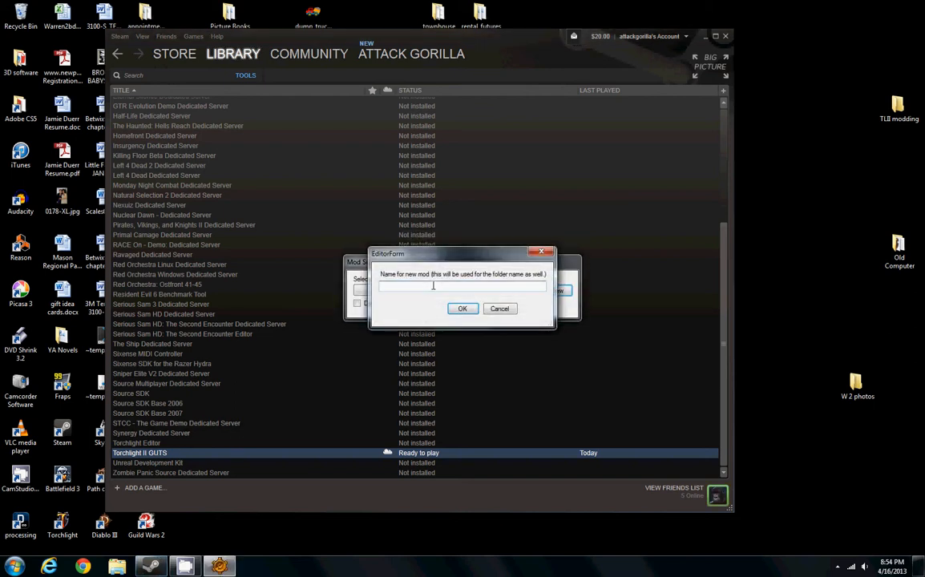
{"action": "type", "text": "monstertest0001"}
{"action": "left_click", "coordinate": [463, 317]}
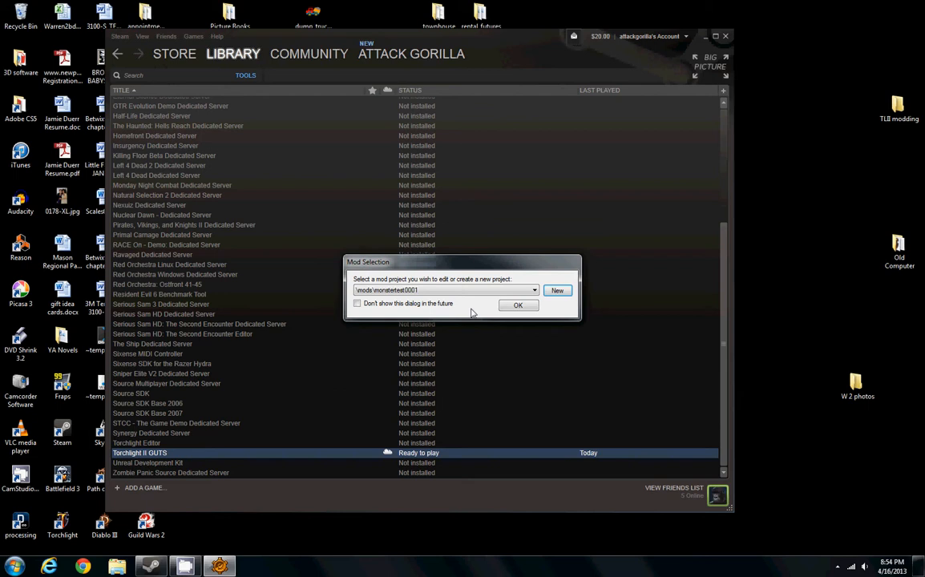
{"action": "left_click", "coordinate": [517, 306]}
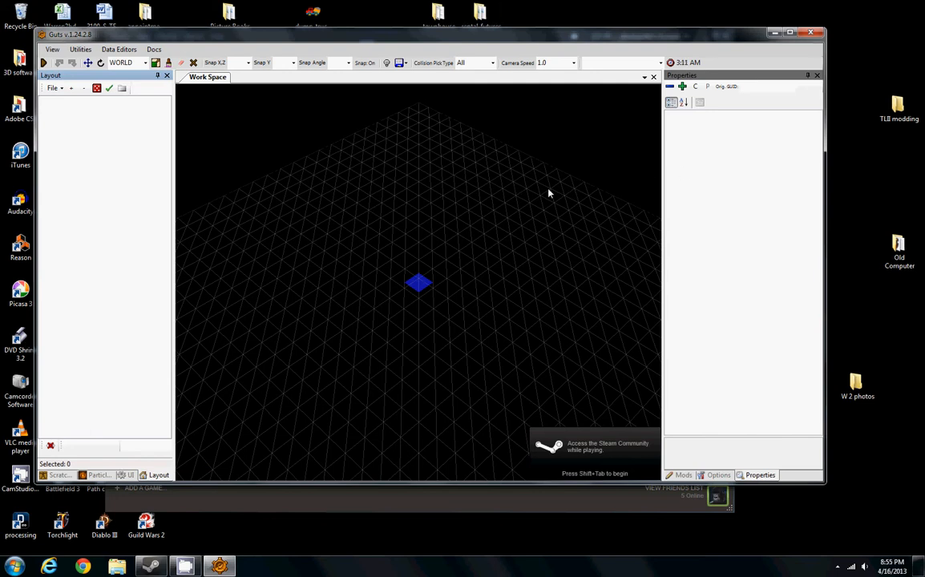
Open the MEDIA folder of the Torchlight II installation through the shortcut in the TLII modding folder.
{"action": "double_click", "coordinate": [899, 109]}
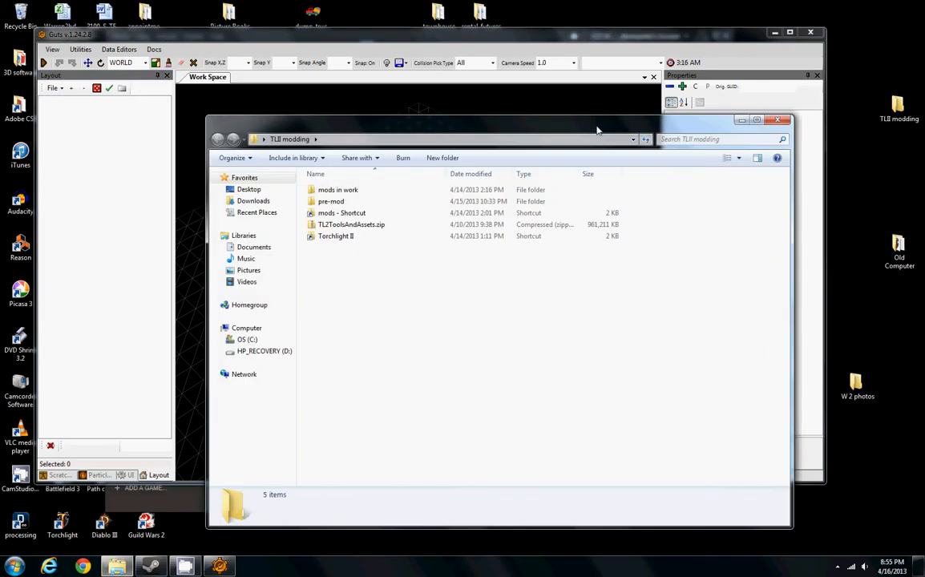
{"action": "double_click", "coordinate": [351, 243]}
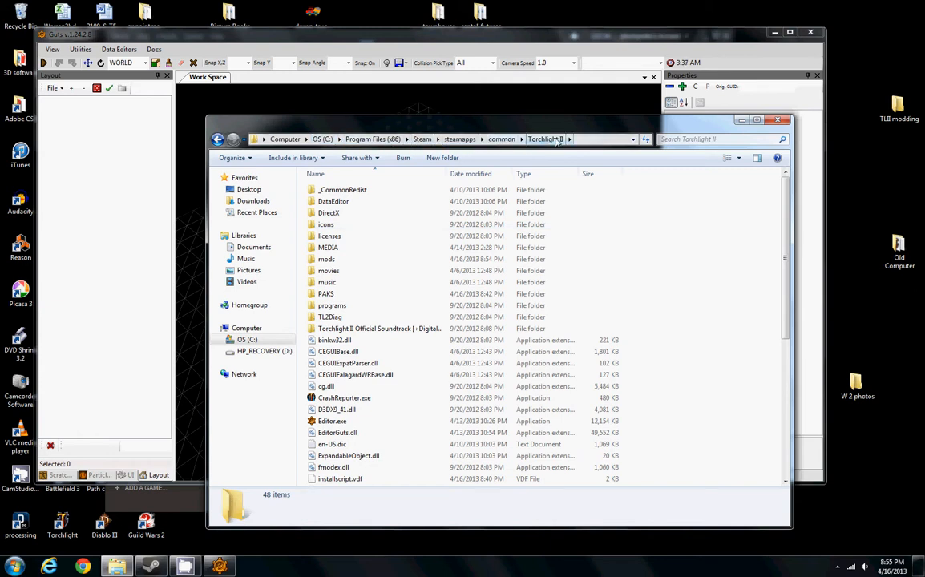
{"action": "double_click", "coordinate": [340, 250]}
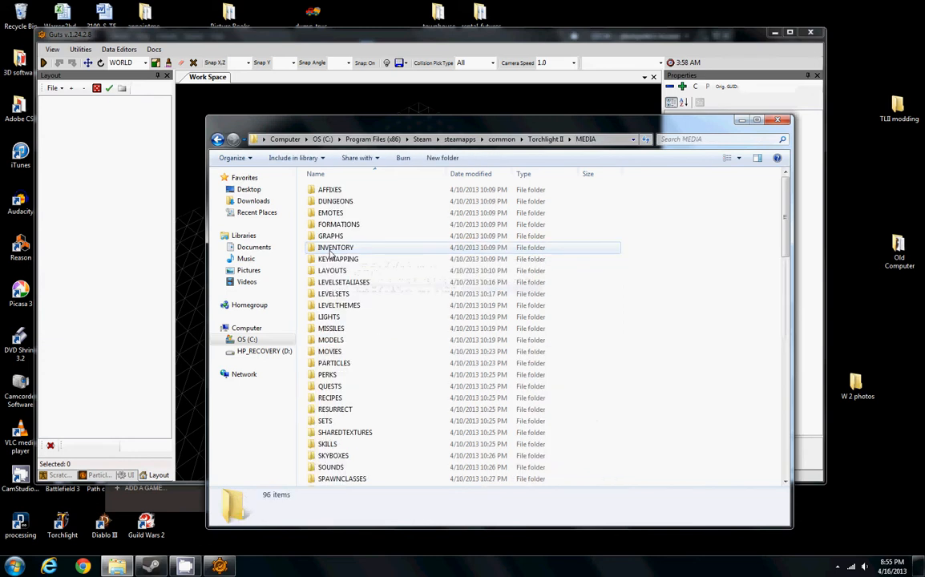
Go to the TARANTULA model folder inside MODELS and MONSTERS.
{"action": "scroll", "coordinate": [389, 269], "scroll_direction": "down", "scroll_amount": 1}
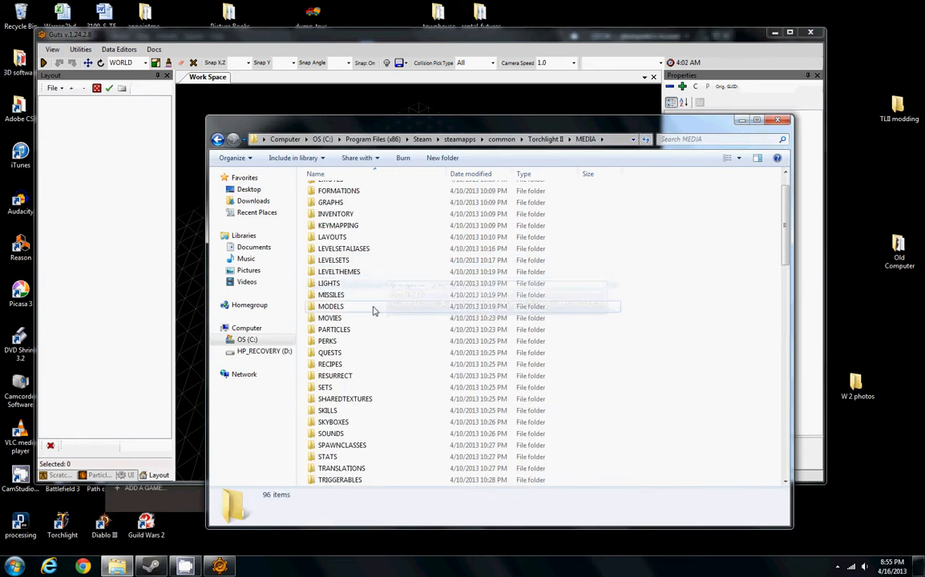
{"action": "double_click", "coordinate": [373, 310]}
{"action": "scroll", "coordinate": [377, 289], "scroll_direction": "down", "scroll_amount": 4}
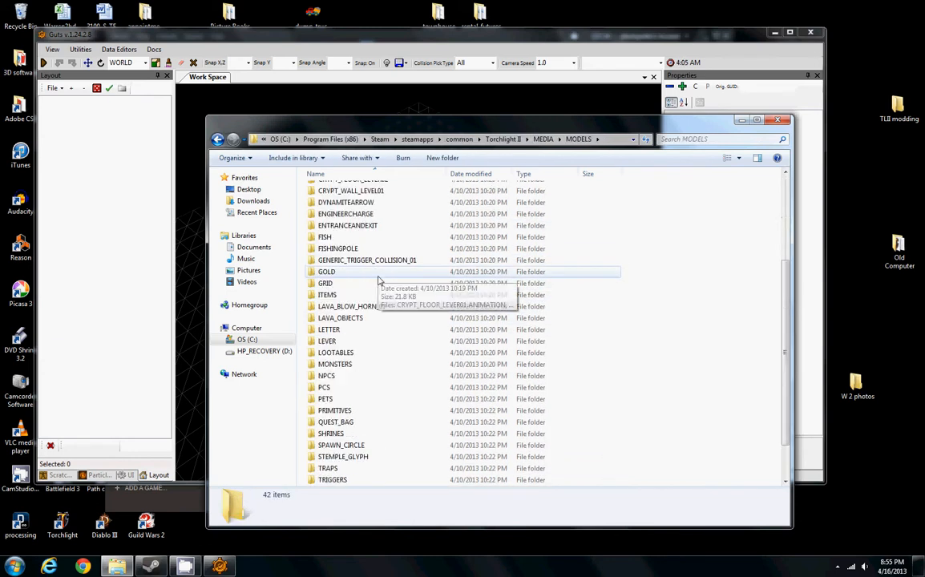
{"action": "scroll", "coordinate": [378, 321], "scroll_direction": "down", "scroll_amount": 2}
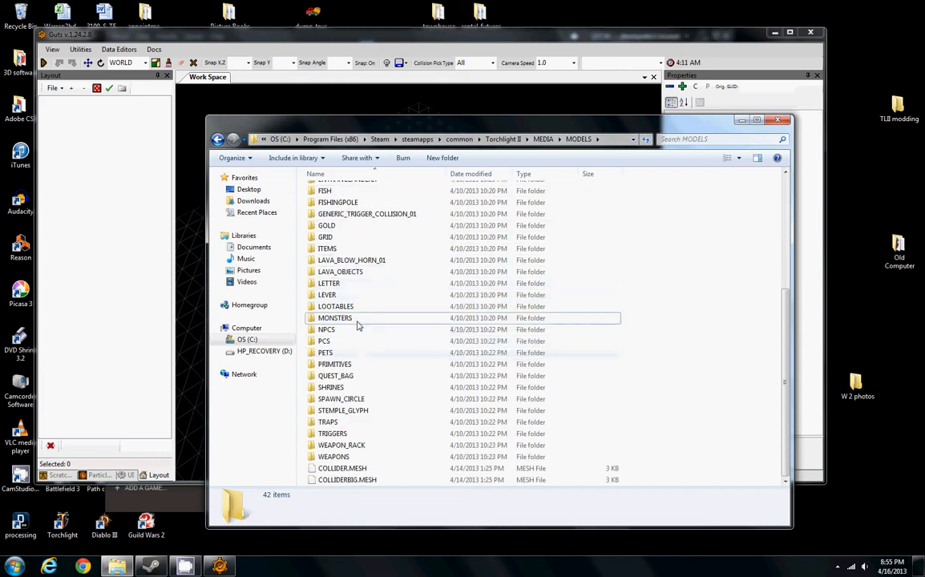
{"action": "double_click", "coordinate": [358, 322]}
{"action": "scroll", "coordinate": [380, 319], "scroll_direction": "down", "scroll_amount": 12}
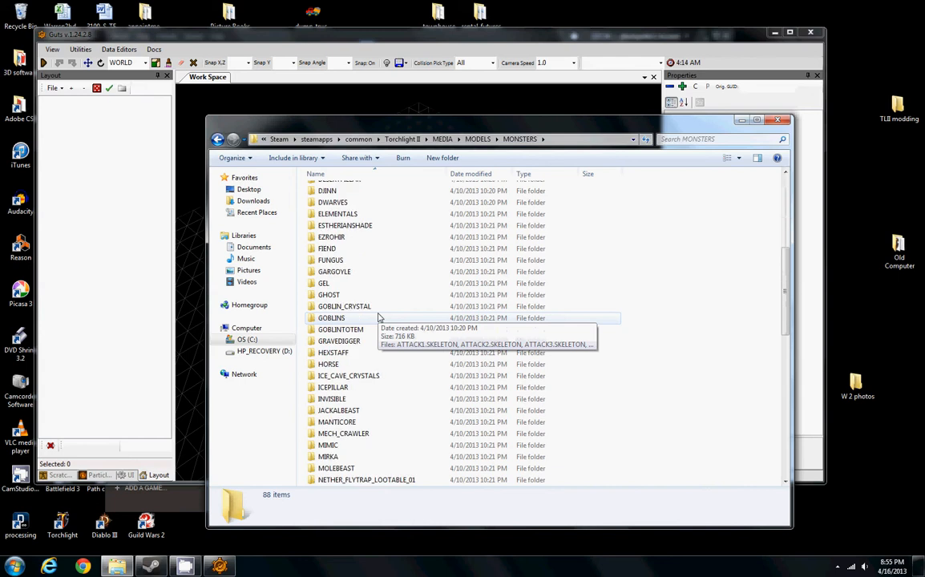
{"action": "scroll", "coordinate": [379, 319], "scroll_direction": "down", "scroll_amount": 5}
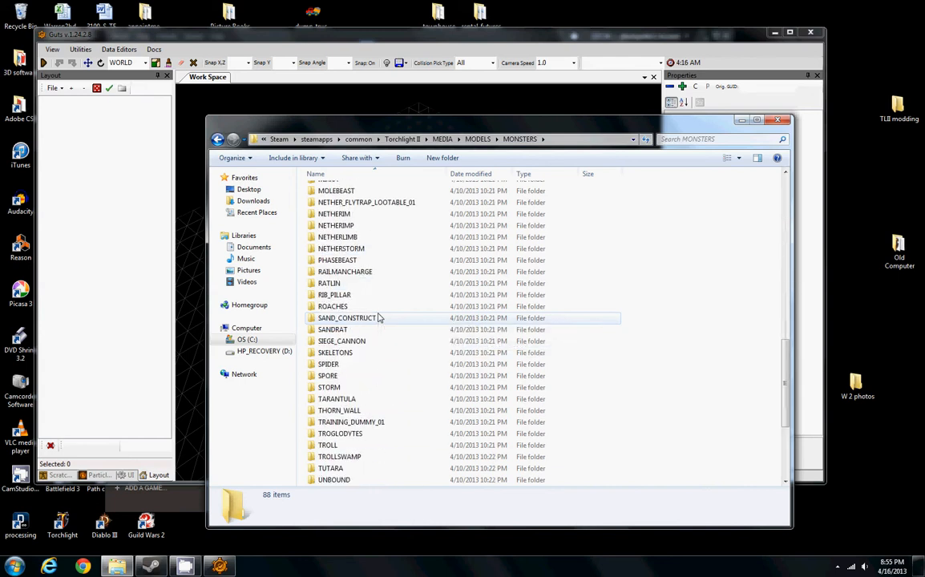
{"action": "scroll", "coordinate": [380, 319], "scroll_direction": "down", "scroll_amount": 1}
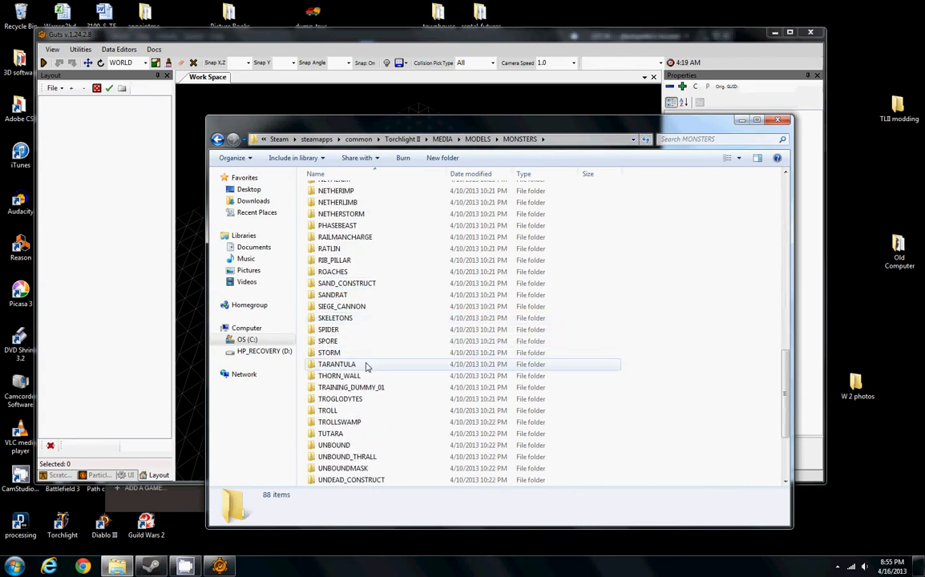
{"action": "left_click", "coordinate": [367, 366]}
{"action": "double_click", "coordinate": [366, 365]}
Look through the tarantula model files and open TARANTULA.MATERIAL in Notepad.
{"action": "scroll", "coordinate": [439, 258], "scroll_direction": "down", "scroll_amount": 1}
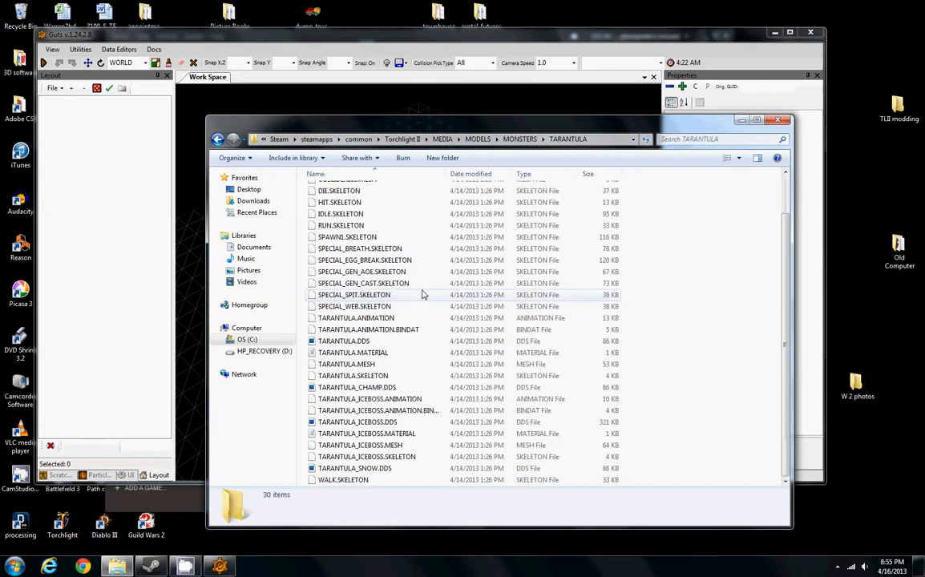
{"action": "scroll", "coordinate": [413, 290], "scroll_direction": "up", "scroll_amount": 2}
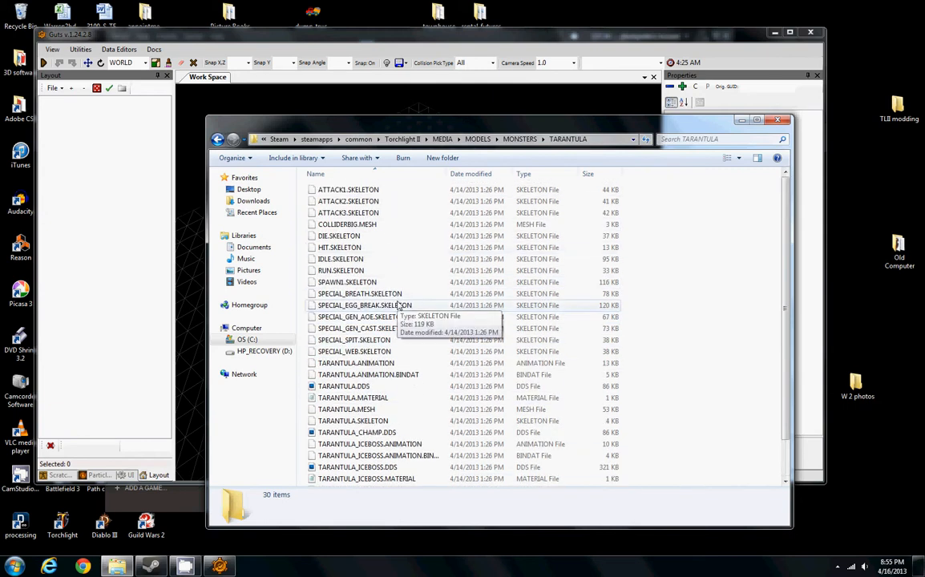
{"action": "scroll", "coordinate": [373, 215], "scroll_direction": "down", "scroll_amount": 2}
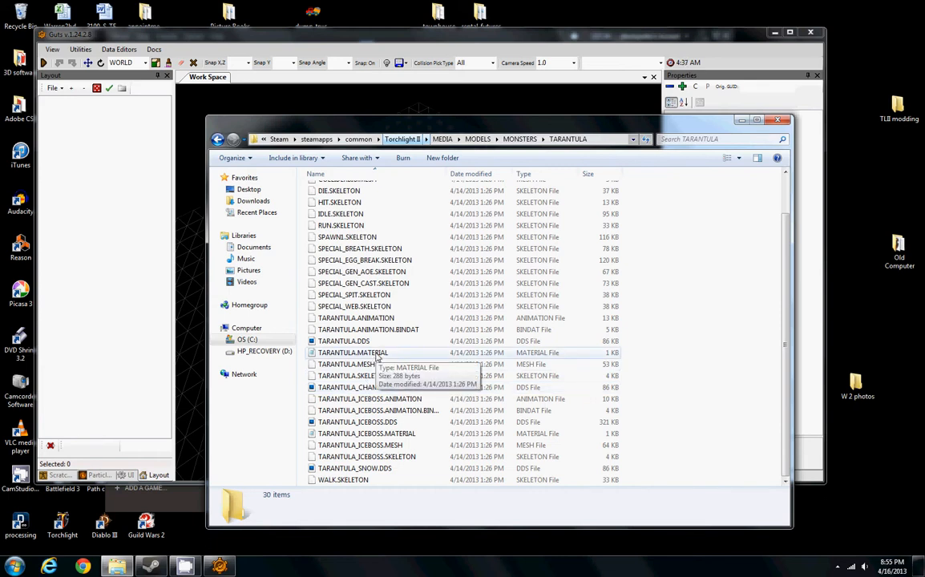
{"action": "double_click", "coordinate": [378, 356]}
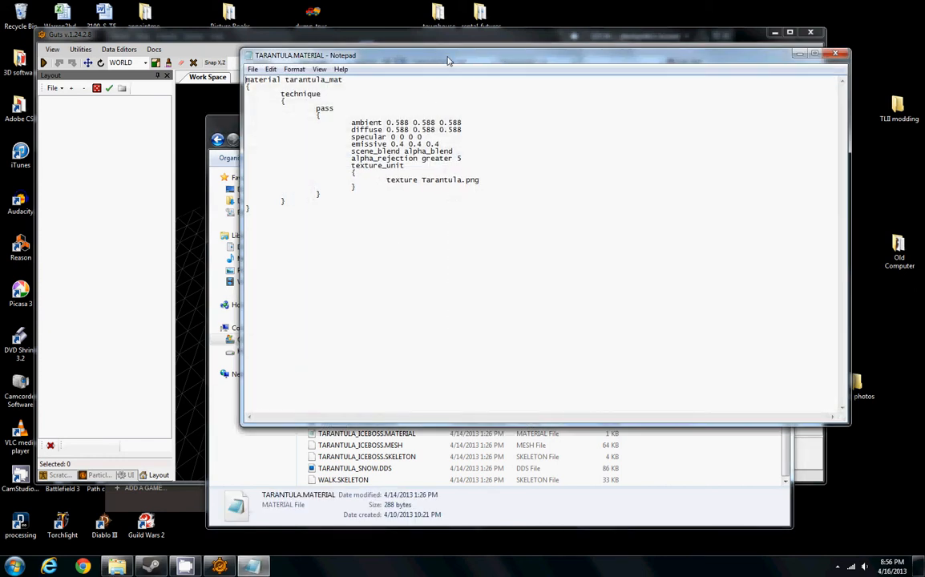
{"action": "left_click_drag", "start_coordinate": [385, 54], "coordinate": [527, 73]}
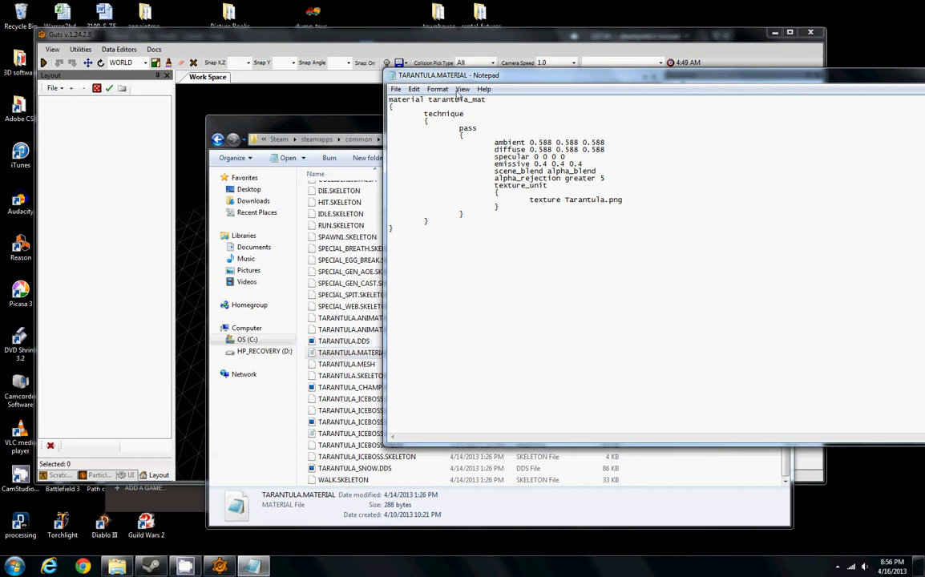
{"action": "left_click_drag", "start_coordinate": [453, 70], "coordinate": [398, 62]}
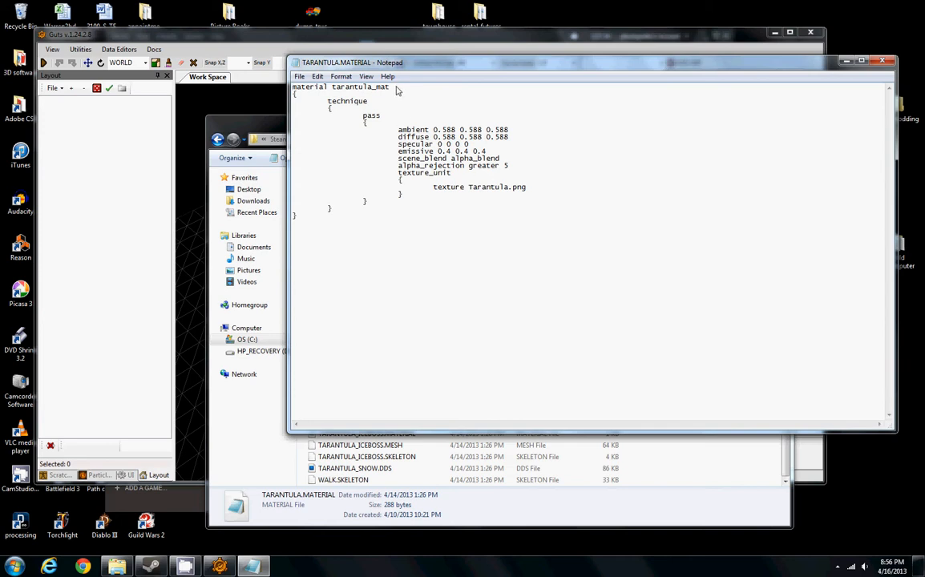
Examine the material name and the referenced texture file in TARANTULA.MATERIAL, and close the file.
{"action": "left_click_drag", "start_coordinate": [396, 90], "coordinate": [334, 90]}
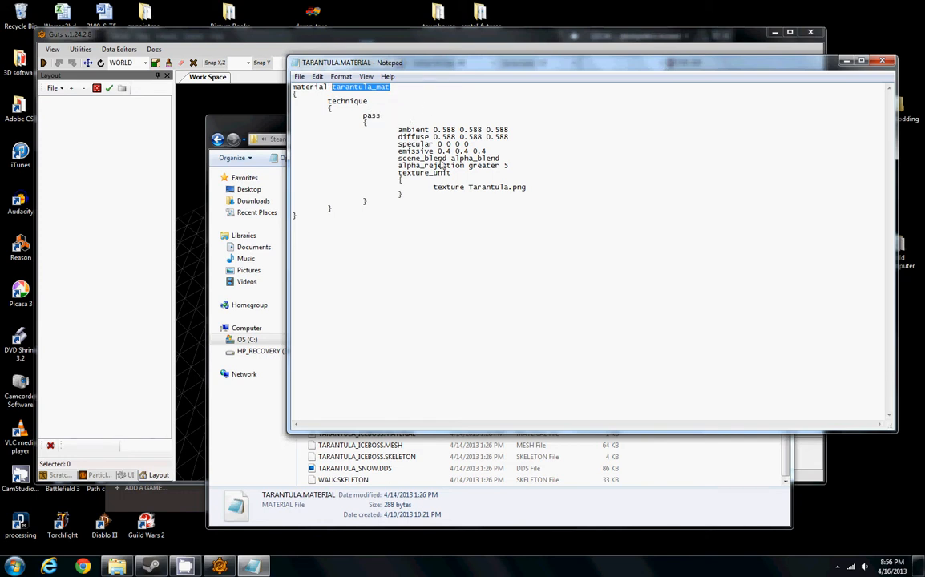
{"action": "mouse_move", "coordinate": [469, 187]}
{"action": "left_mouse_down"}
{"action": "mouse_move", "coordinate": [531, 193]}
{"action": "mouse_move", "coordinate": [471, 187]}
{"action": "left_mouse_up"}
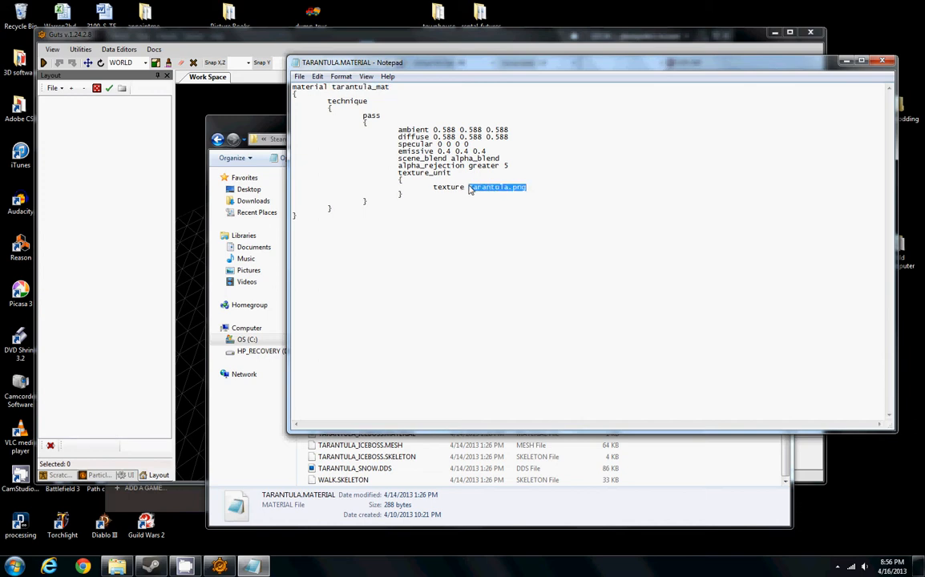
{"action": "left_click", "coordinate": [539, 193]}
{"action": "left_click_drag", "start_coordinate": [470, 189], "coordinate": [529, 188]}
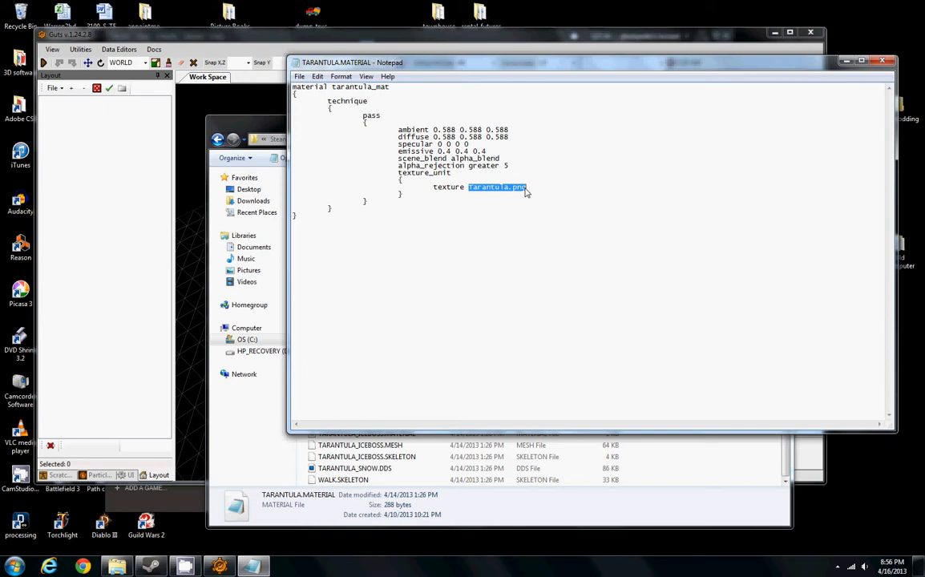
{"action": "left_click", "coordinate": [885, 64]}
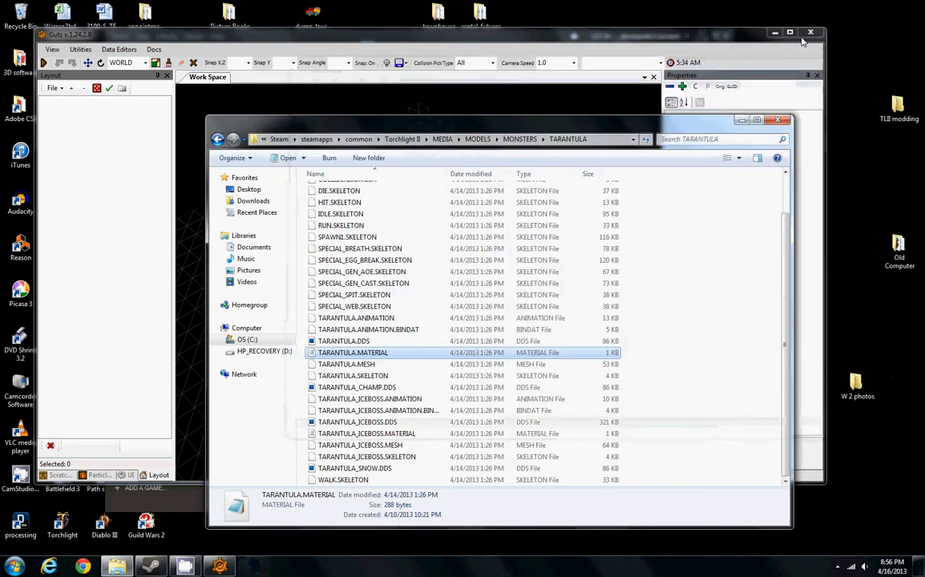
Open the TARANTULA.DDS texture in Photoshop, loading it with the default sizes.
{"action": "left_click", "coordinate": [362, 341]}
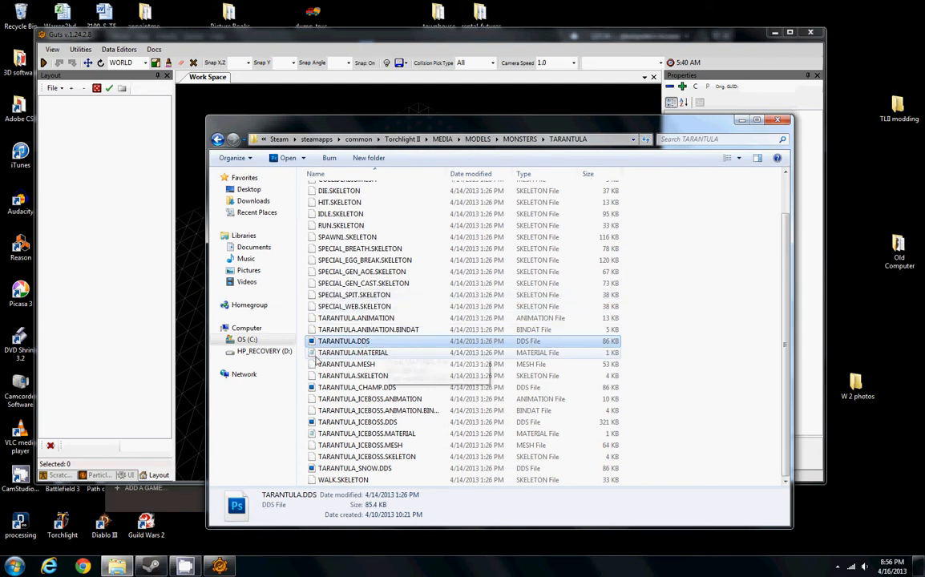
{"action": "scroll", "coordinate": [364, 331], "scroll_direction": "up", "scroll_amount": 2}
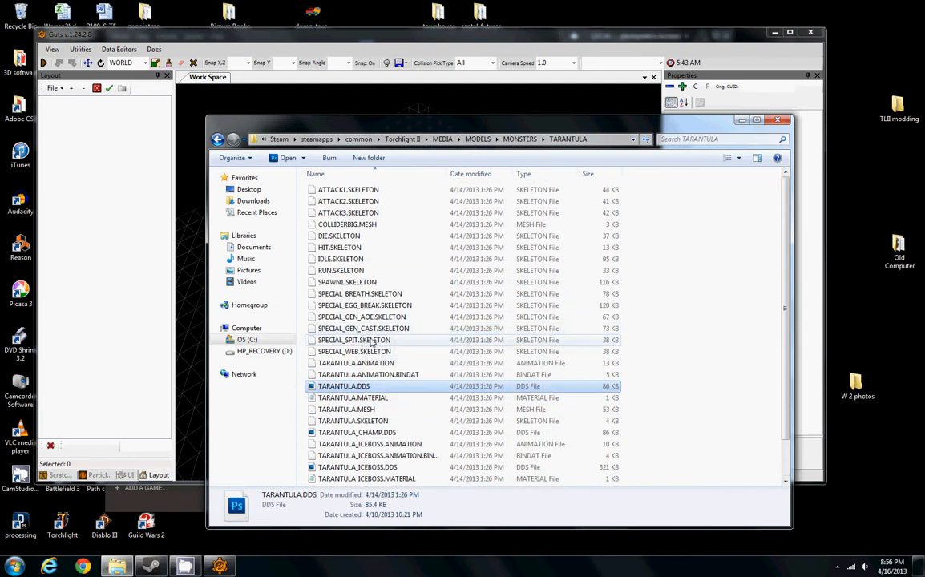
{"action": "scroll", "coordinate": [360, 341], "scroll_direction": "down", "scroll_amount": 2}
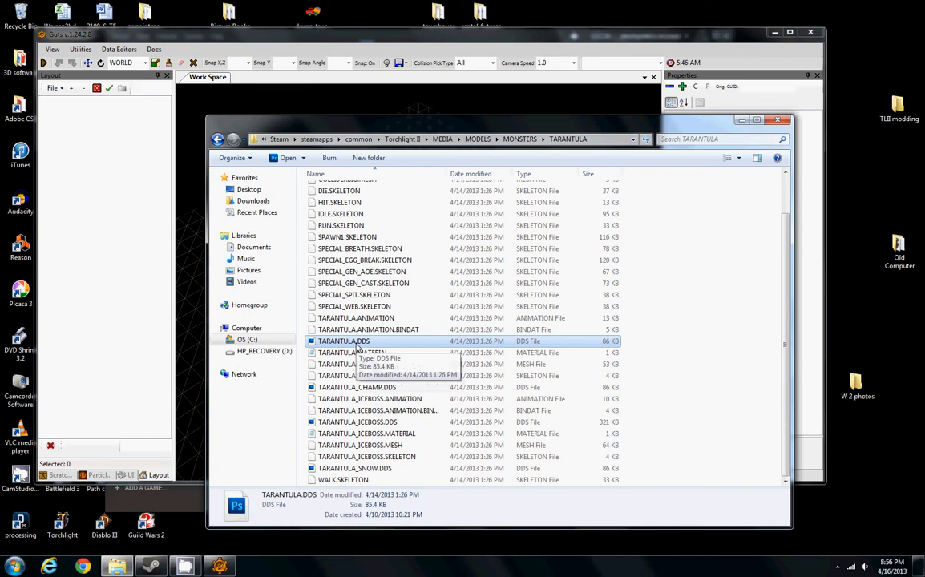
{"action": "double_click", "coordinate": [357, 344]}
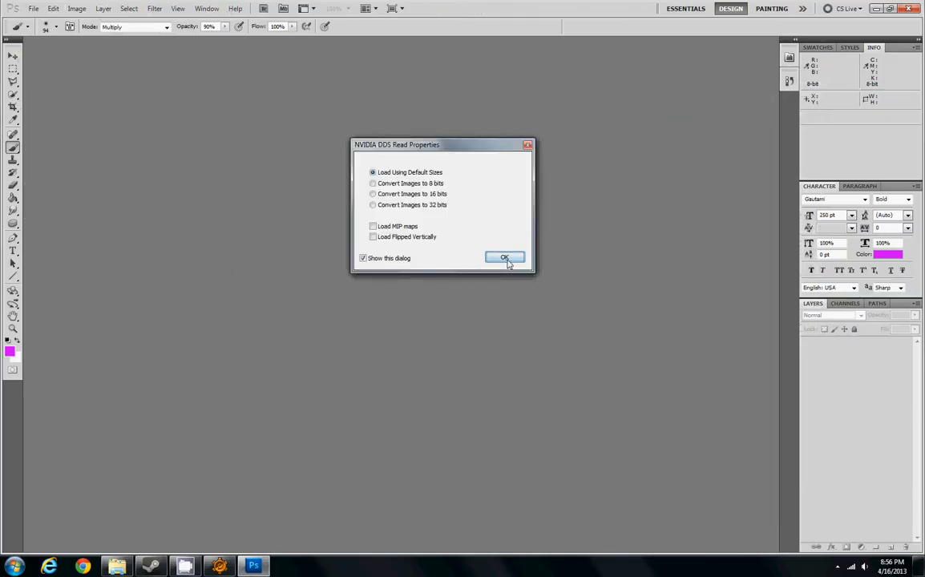
{"action": "left_click_drag", "start_coordinate": [458, 151], "coordinate": [416, 94]}
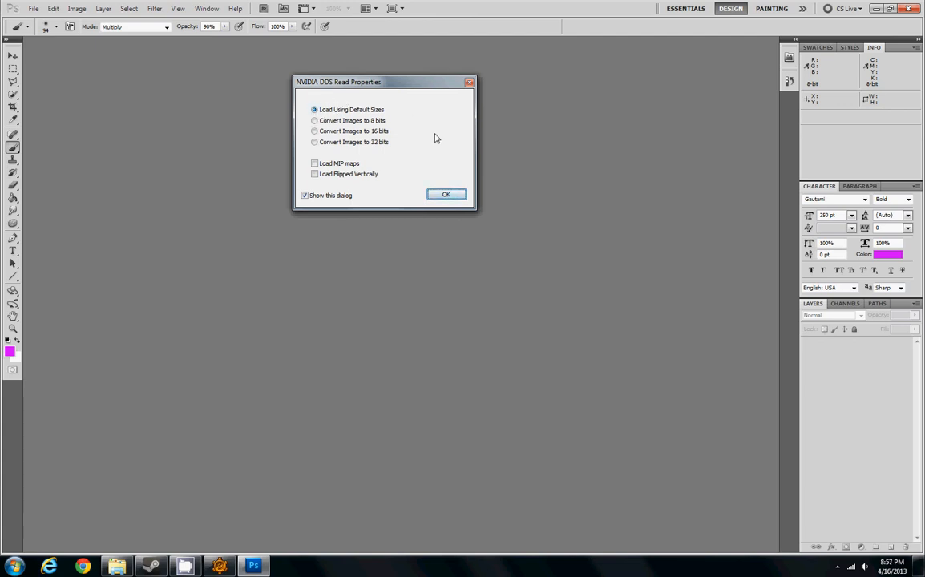
{"action": "left_click", "coordinate": [441, 195]}
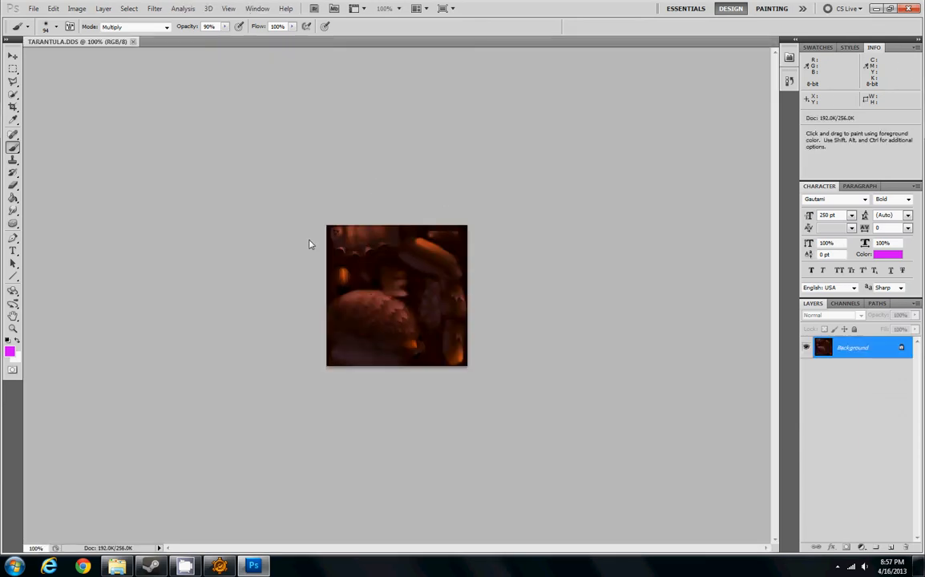
Set the foreground color to yellow #fffc00 and brush over the upper-left part of the tarantula texture in Multiply mode.
{"action": "left_click", "coordinate": [11, 352]}
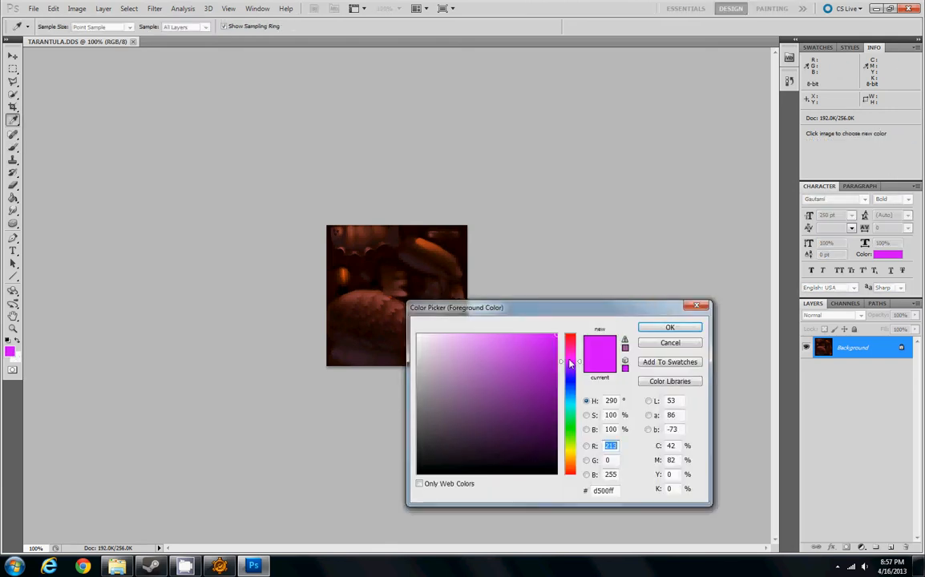
{"action": "left_click", "coordinate": [572, 406]}
{"action": "left_click_drag", "start_coordinate": [574, 414], "coordinate": [574, 451]}
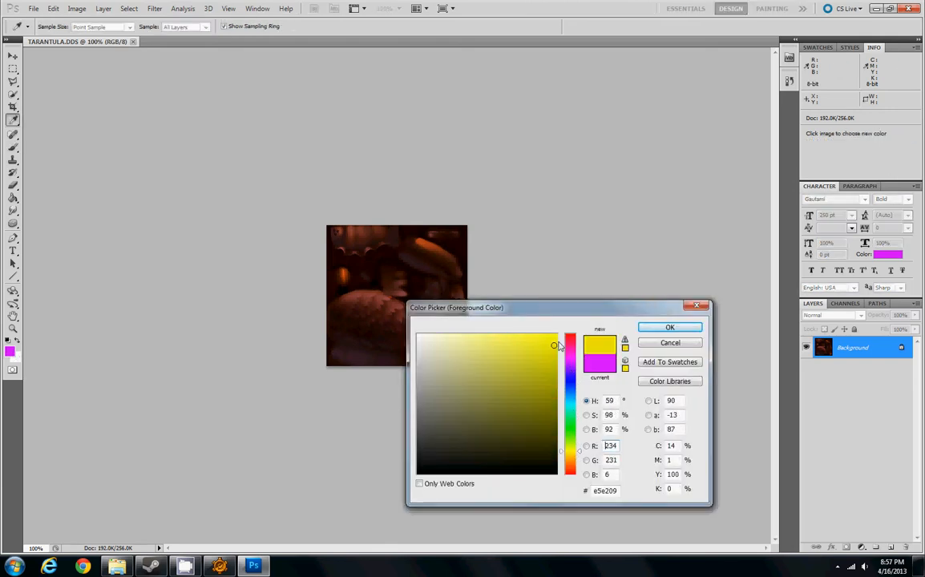
{"action": "left_click", "coordinate": [670, 328]}
{"action": "key", "text": "b"}
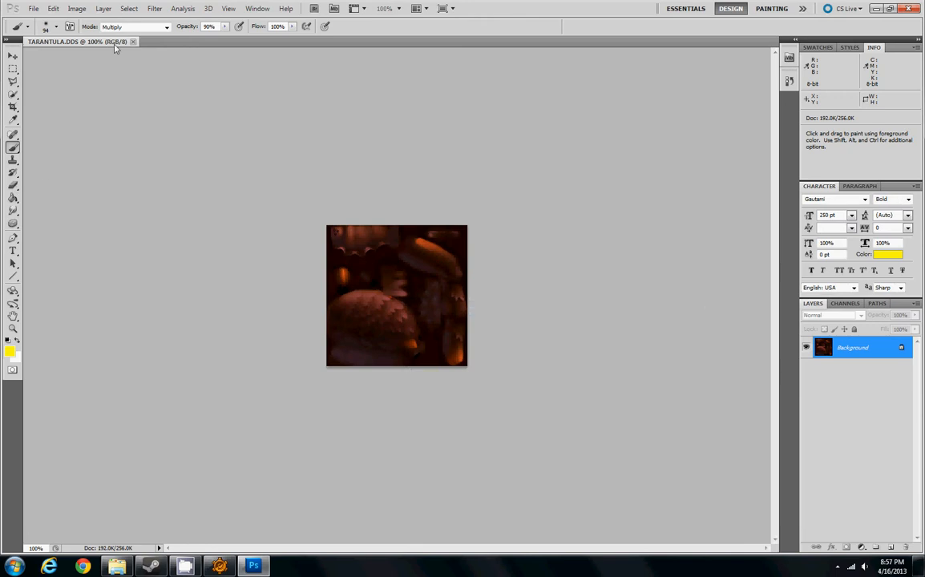
{"action": "mouse_move", "coordinate": [344, 245]}
{"action": "left_mouse_down"}
{"action": "mouse_move", "coordinate": [429, 264]}
{"action": "mouse_move", "coordinate": [372, 272]}
{"action": "left_mouse_up"}
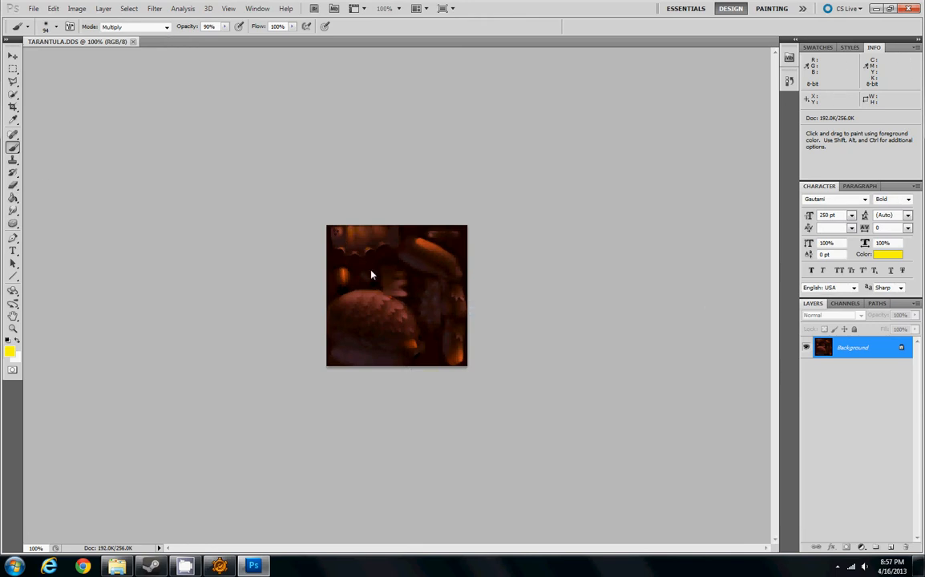
Invert the colors of the whole tarantula texture, leaving the yellow foreground color as it is.
{"action": "left_click", "coordinate": [12, 353]}
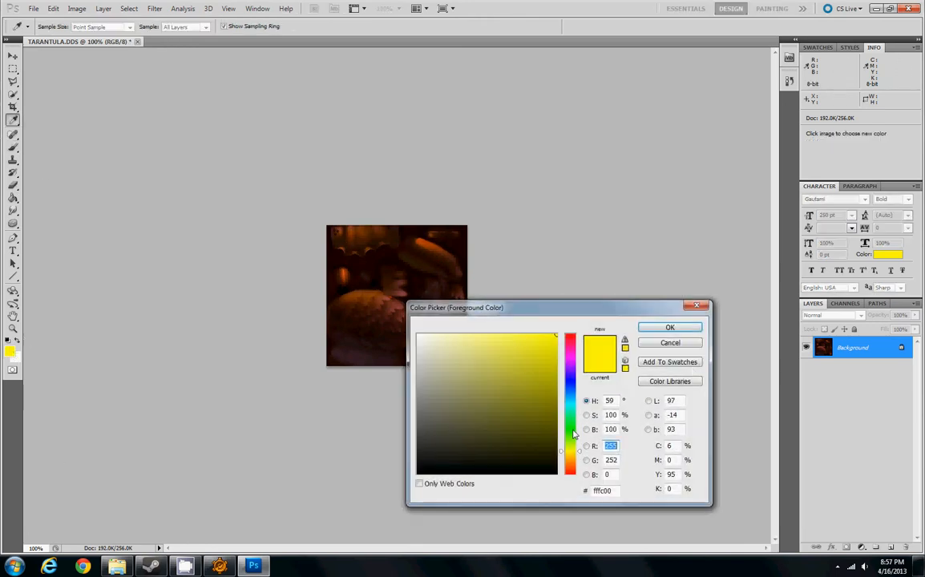
{"action": "left_click", "coordinate": [670, 342]}
{"action": "left_click", "coordinate": [78, 9]}
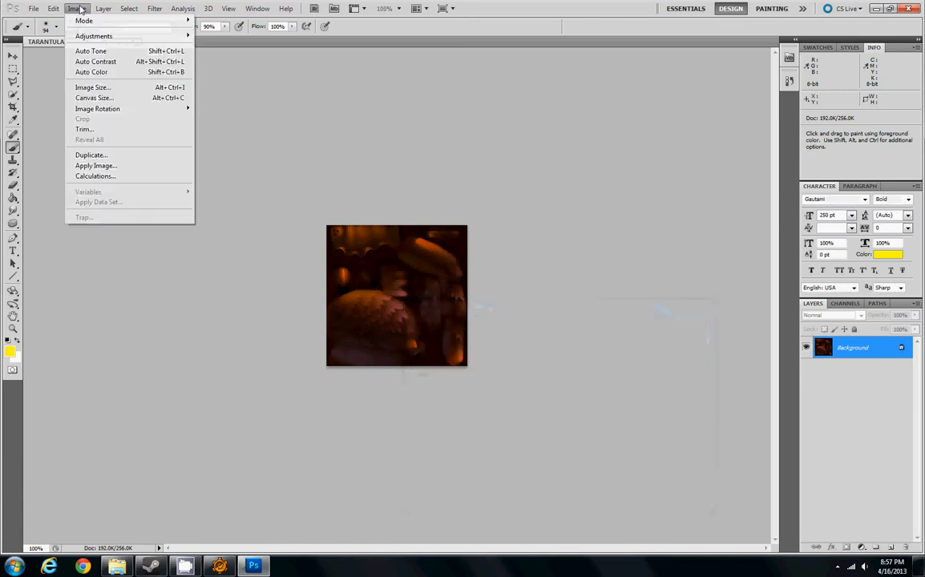
{"action": "mouse_move", "coordinate": [147, 39]}
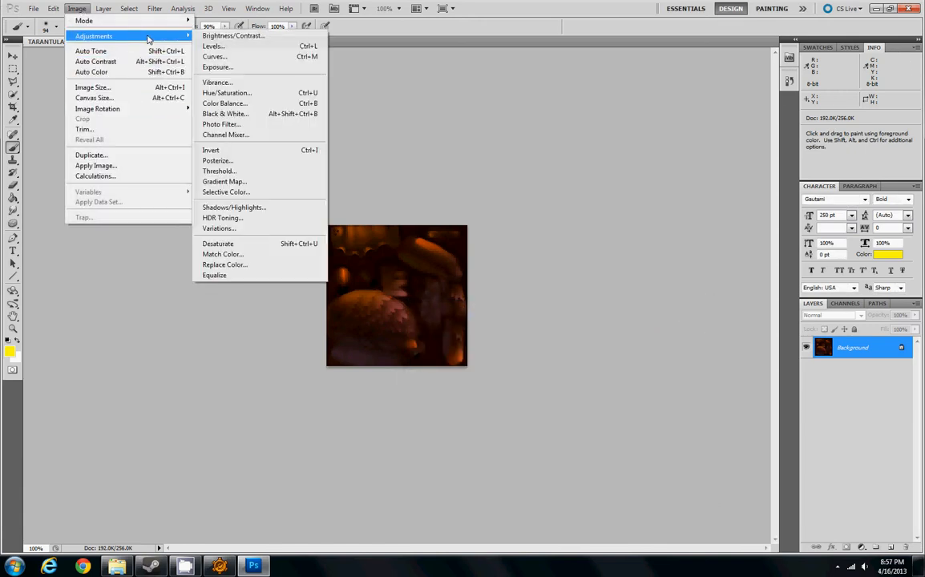
{"action": "left_click", "coordinate": [244, 150]}
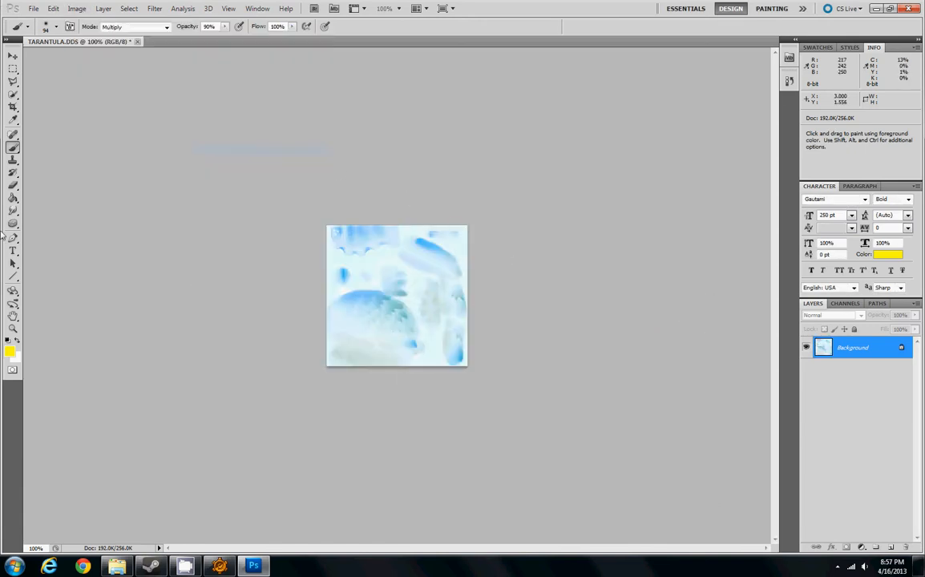
Save the inverted texture as a D3D/DDS copy named TARANTULA_test0001.dds on the Desktop.
{"action": "left_click", "coordinate": [34, 9]}
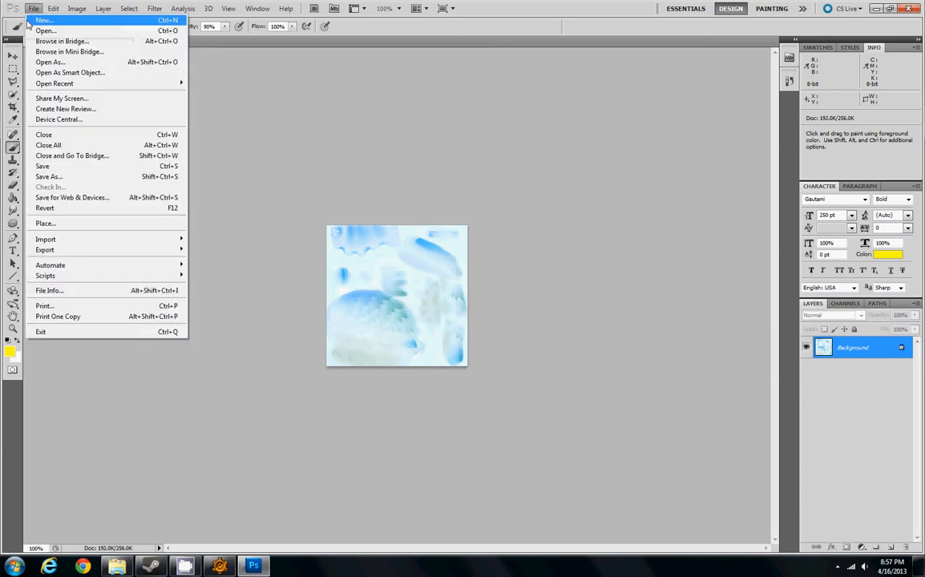
{"action": "left_click", "coordinate": [69, 178]}
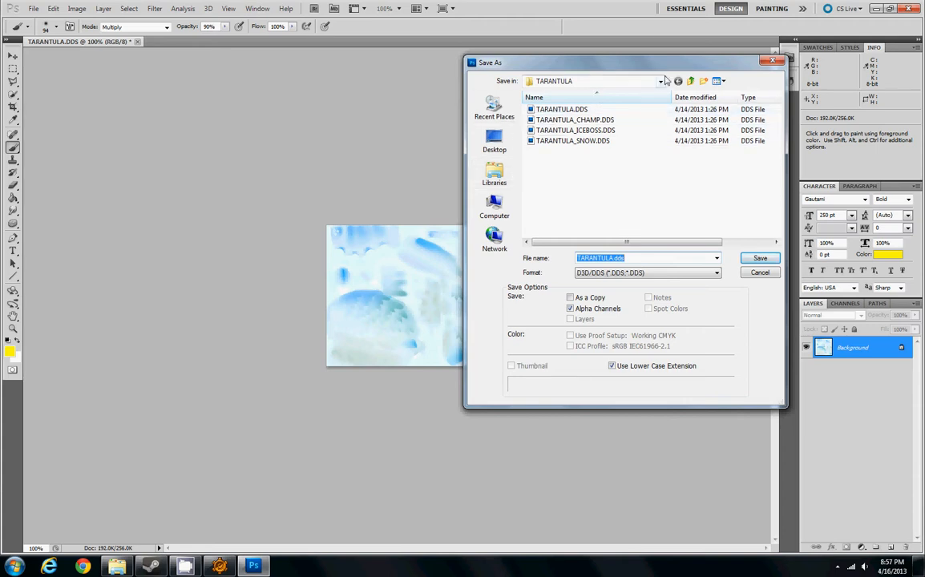
{"action": "left_click", "coordinate": [501, 145]}
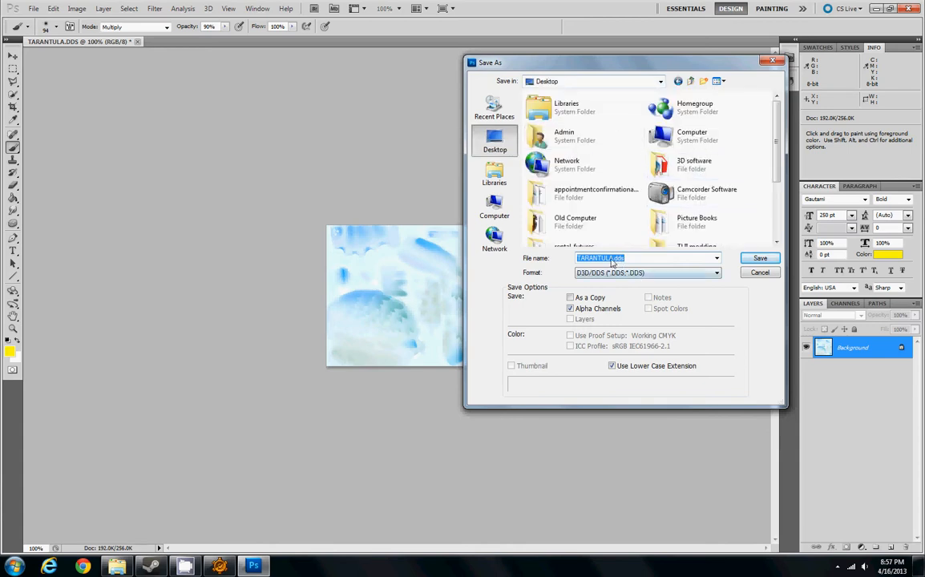
{"action": "left_click", "coordinate": [684, 259]}
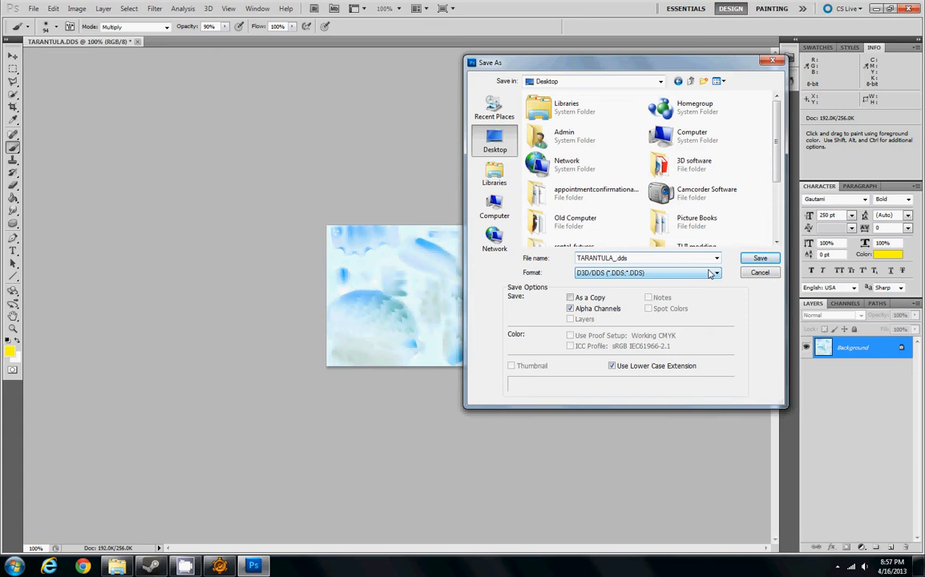
{"action": "type", "text": "0001"}
{"action": "left_click", "coordinate": [759, 259]}
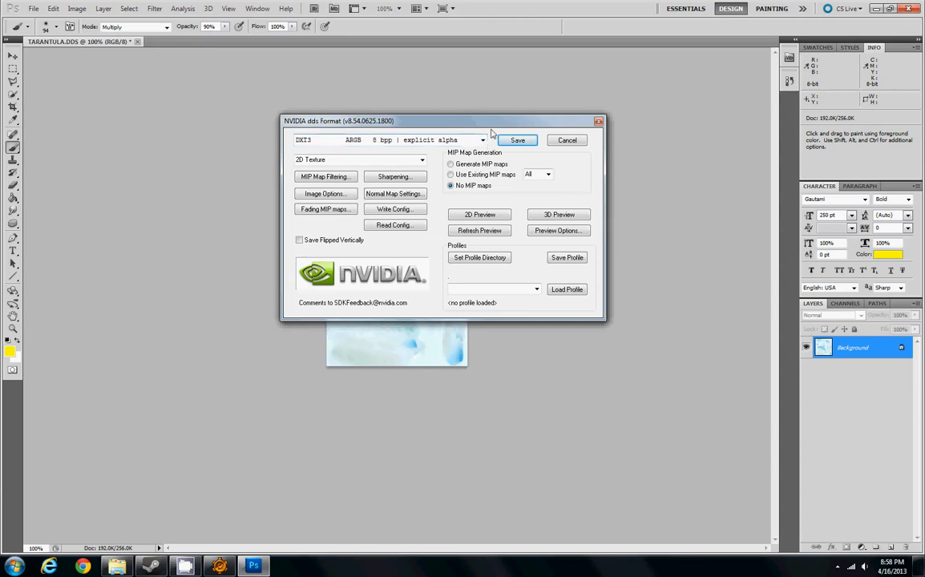
Export the DDS as DXT3 ARGB 8 bpp explicit alpha, 2D Texture, with no MIP maps.
{"action": "left_click", "coordinate": [483, 140]}
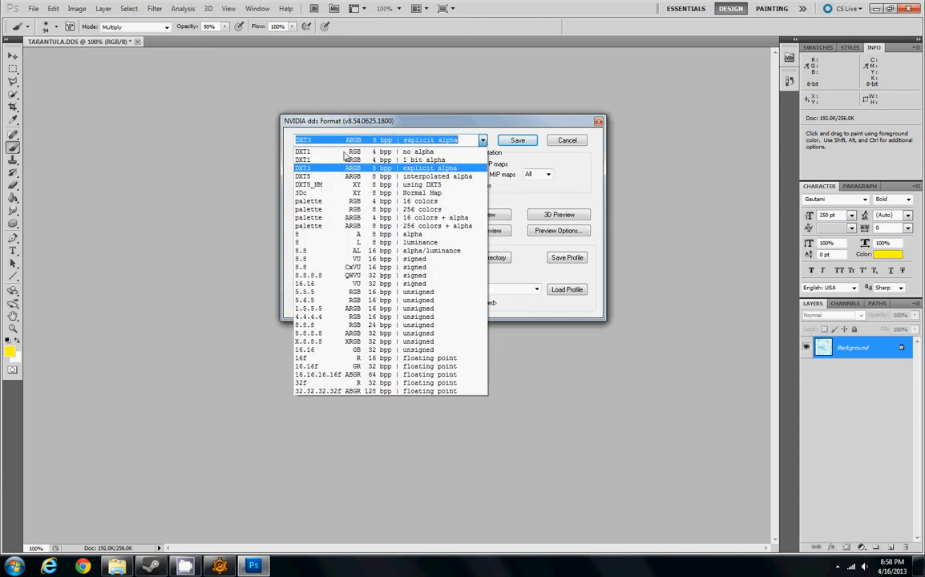
{"action": "left_click", "coordinate": [319, 172]}
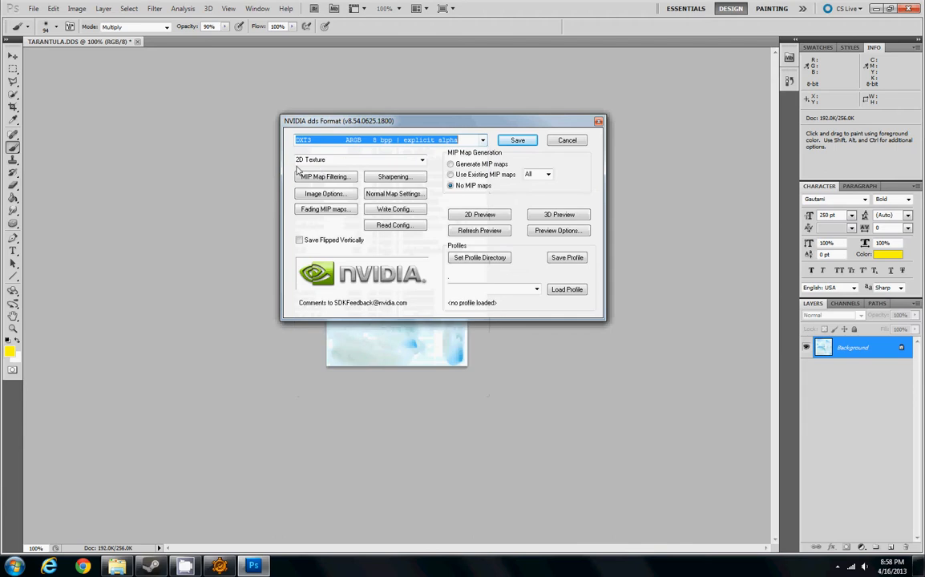
{"action": "left_click", "coordinate": [484, 141]}
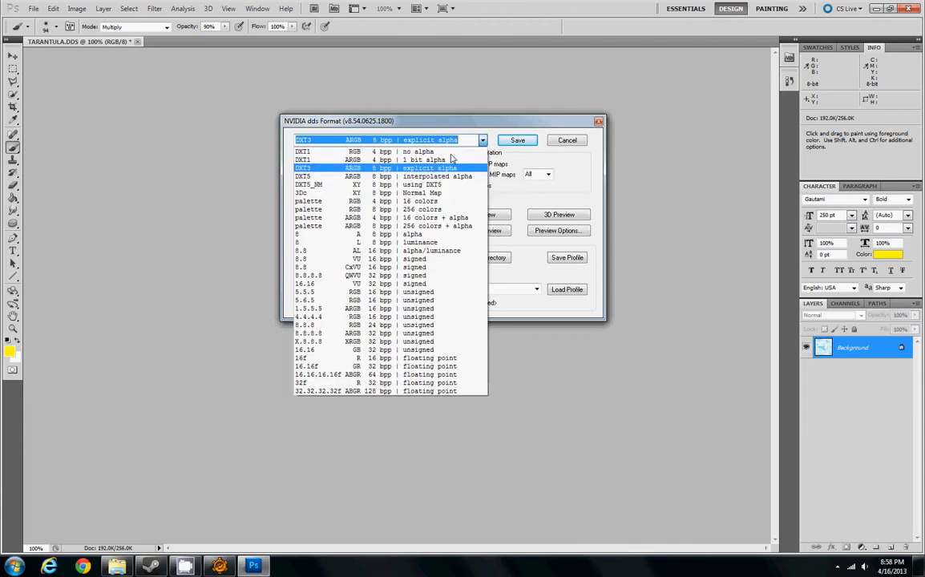
{"action": "left_click", "coordinate": [441, 170]}
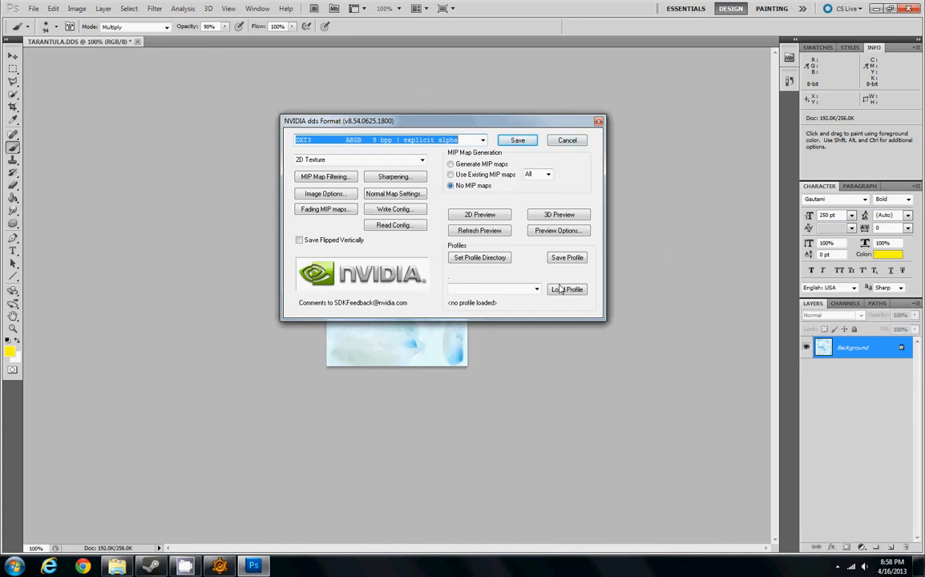
{"action": "left_click", "coordinate": [519, 141]}
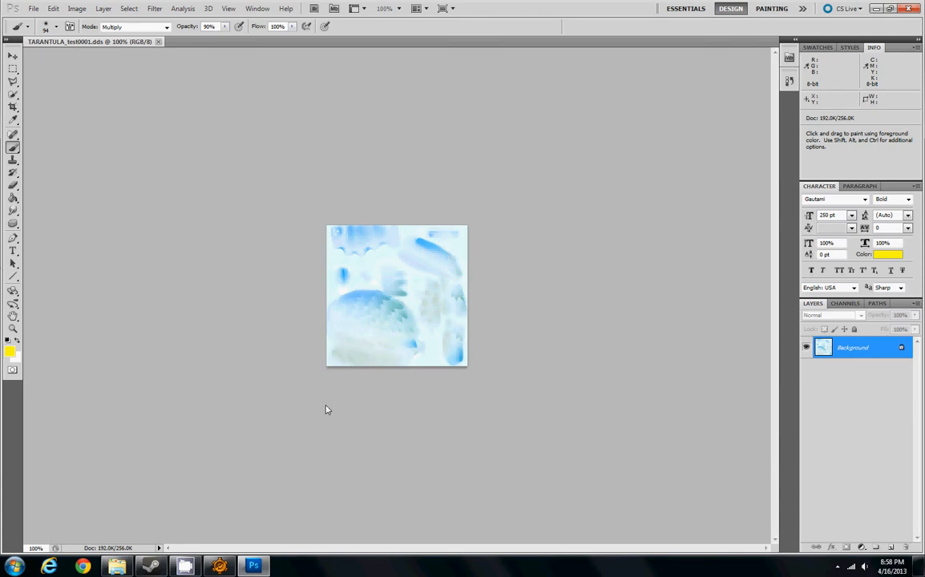
Examine the texture's Alpha 1 channel on its own and overlaid on the RGB channels.
{"action": "left_click", "coordinate": [846, 304]}
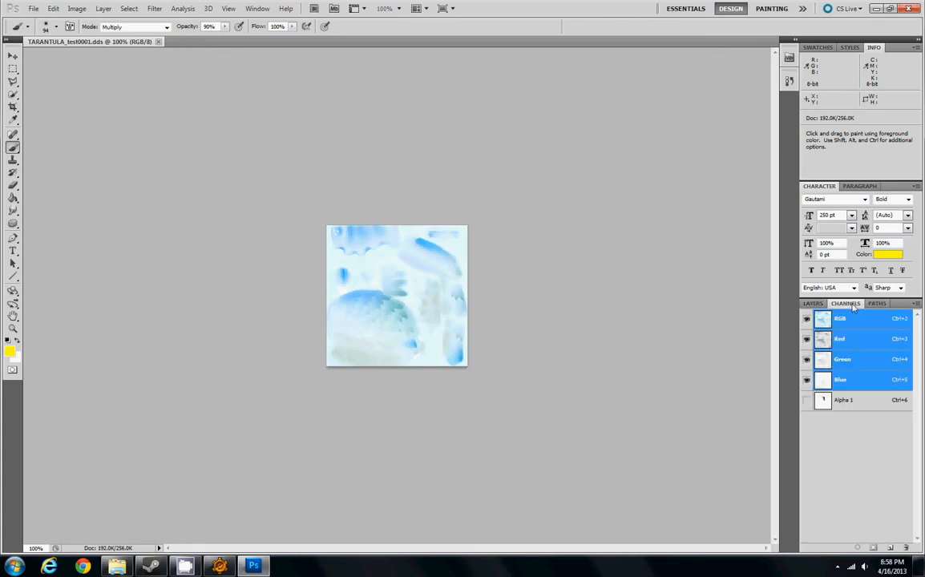
{"action": "left_click", "coordinate": [846, 400]}
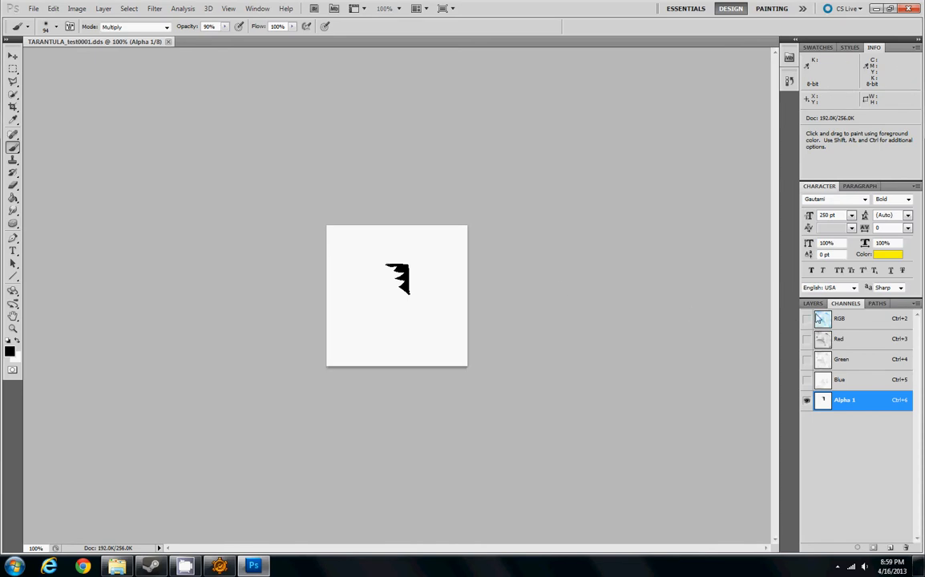
{"action": "left_click", "coordinate": [806, 318]}
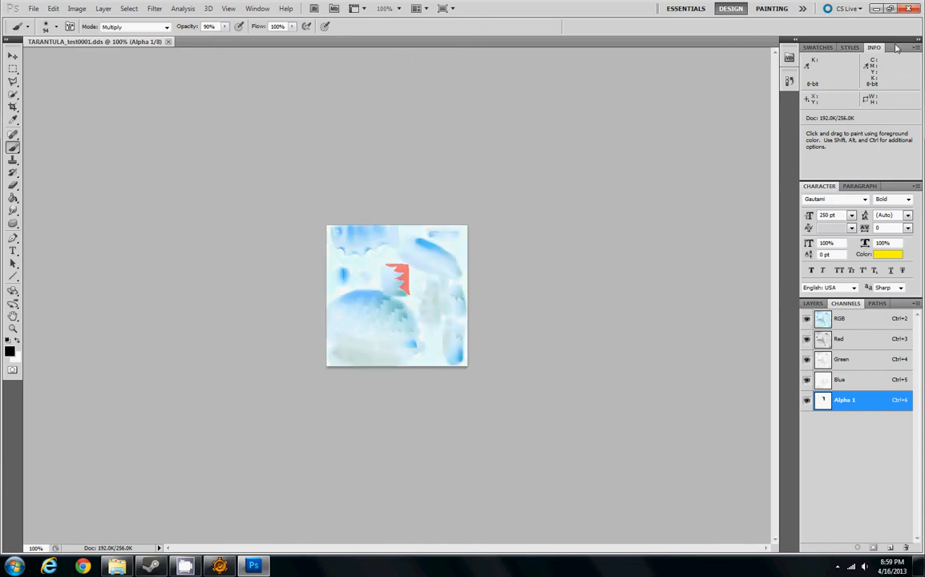
Close Photoshop, return the file browser to the MONSTERS folder, and open the Monsters unit editor in GUTS.
{"action": "left_click", "coordinate": [910, 8]}
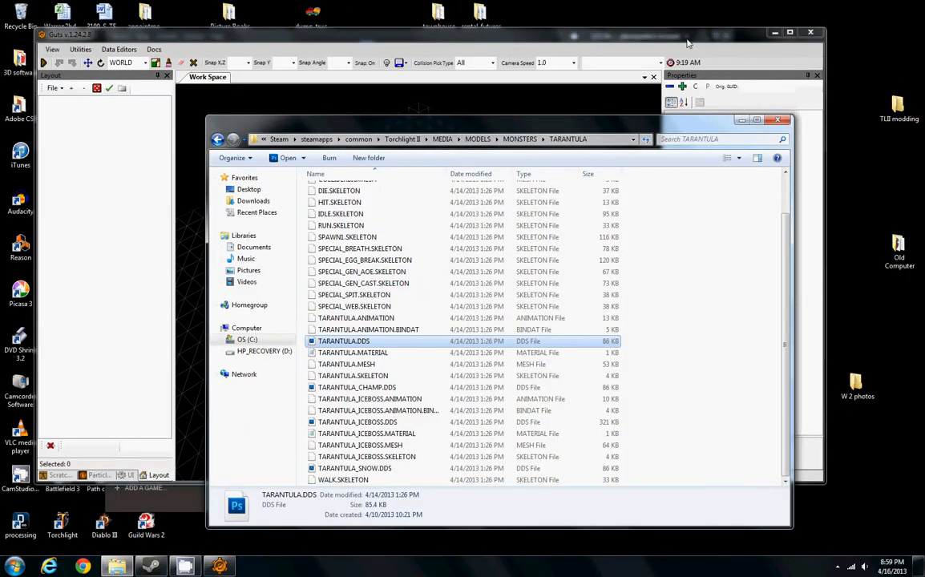
{"action": "left_click_drag", "start_coordinate": [688, 43], "coordinate": [713, 30]}
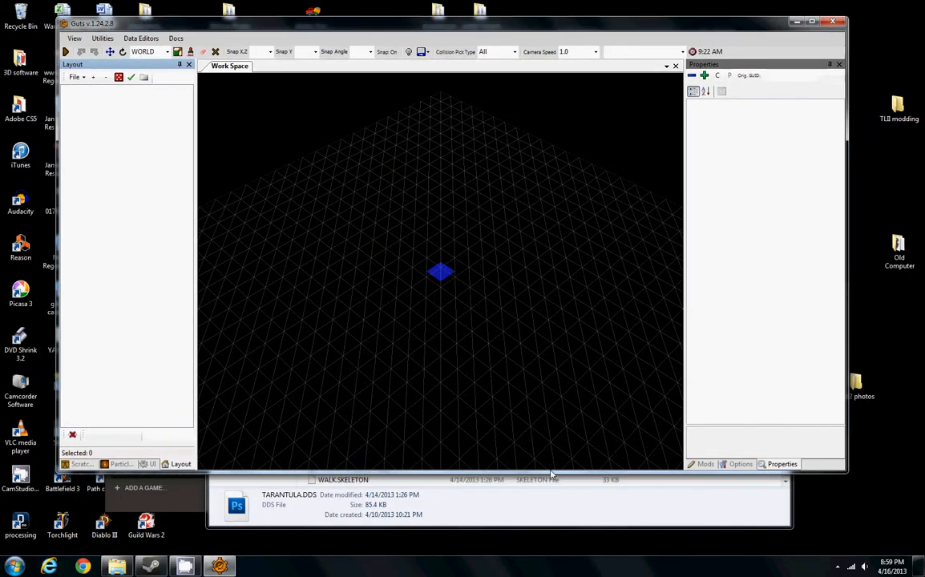
{"action": "left_click", "coordinate": [551, 474]}
{"action": "left_click", "coordinate": [217, 140]}
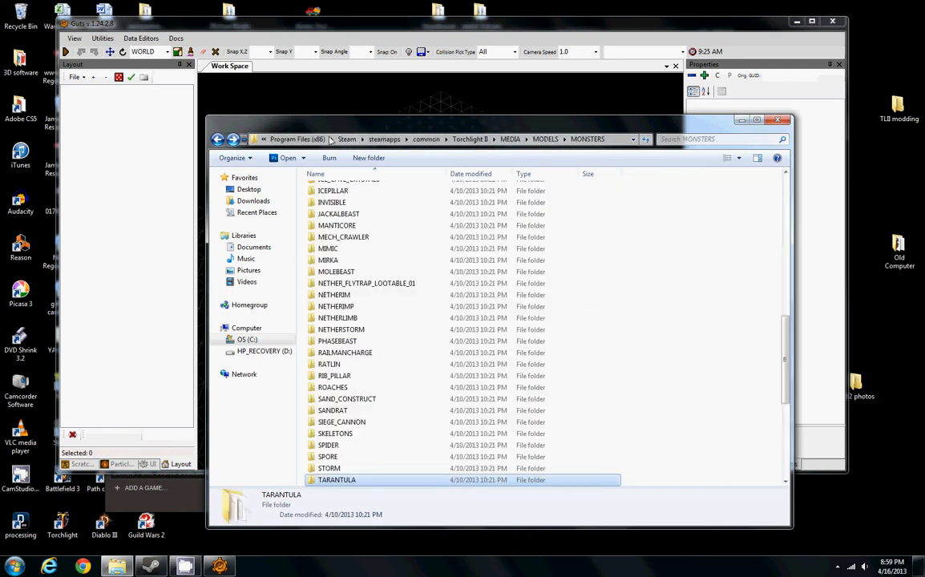
{"action": "left_click", "coordinate": [183, 31]}
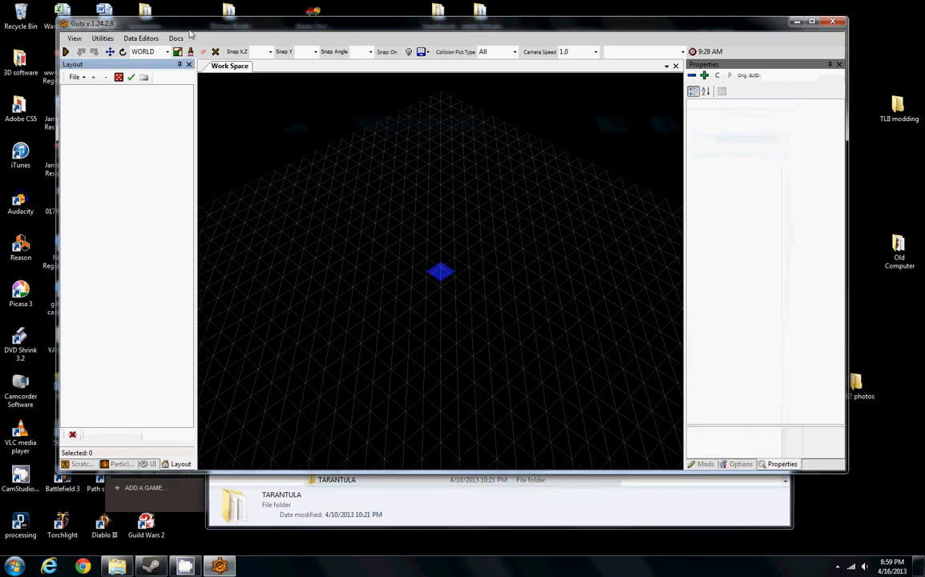
{"action": "left_click", "coordinate": [144, 38]}
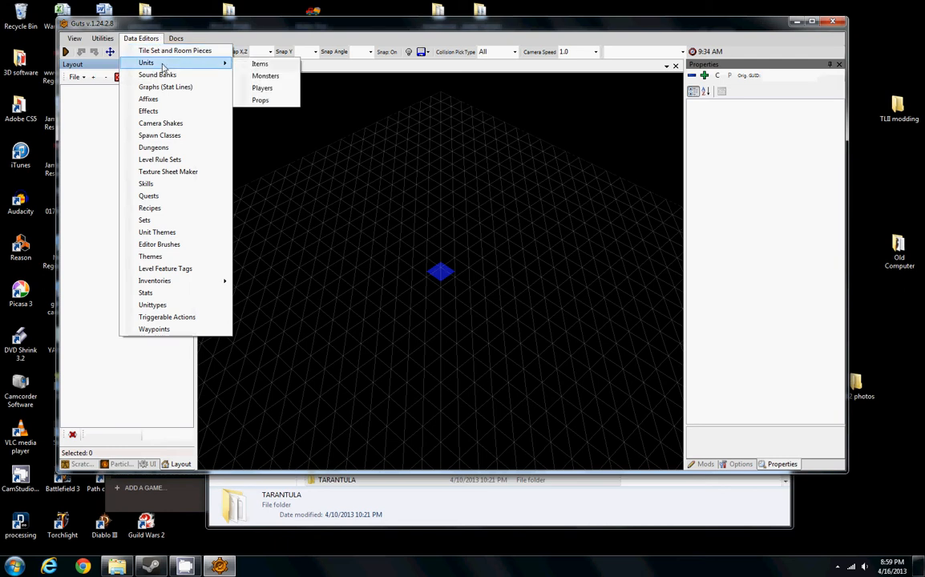
{"action": "mouse_move", "coordinate": [158, 65]}
{"action": "left_click", "coordinate": [262, 76]}
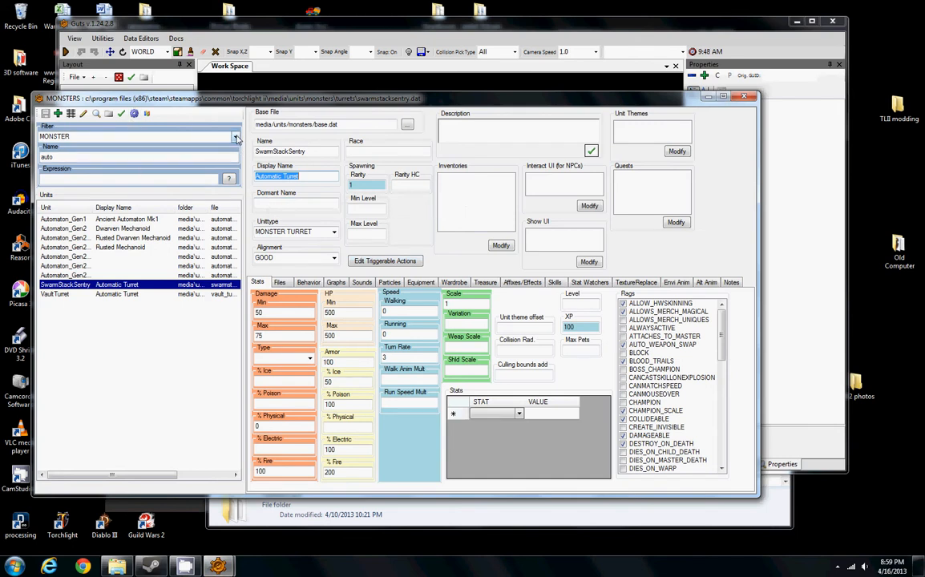
Keep the MONSTER type filter, filter the units by the name "tara", and select the tarantula unit.
{"action": "left_click", "coordinate": [237, 138]}
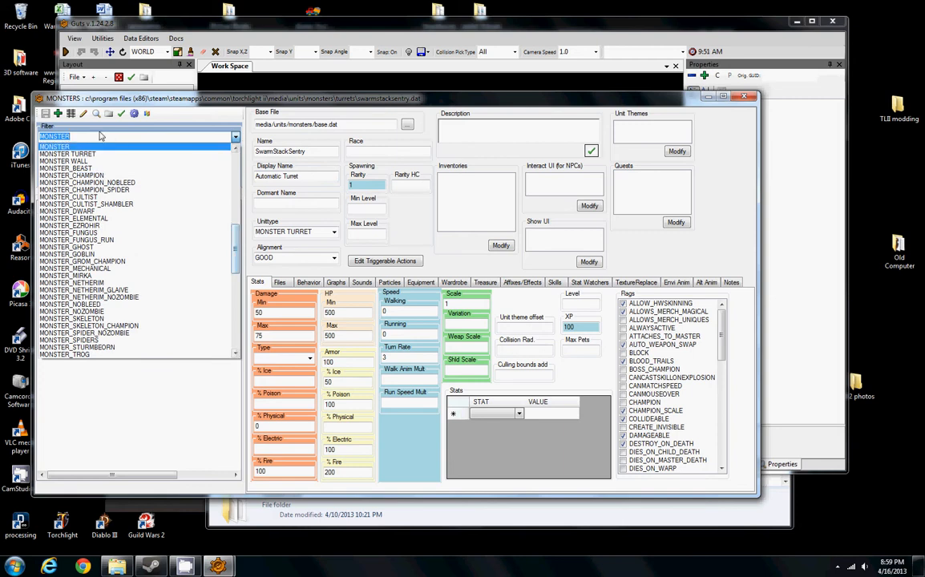
{"action": "left_click_drag", "start_coordinate": [236, 250], "coordinate": [236, 237]}
{"action": "left_click", "coordinate": [142, 201]}
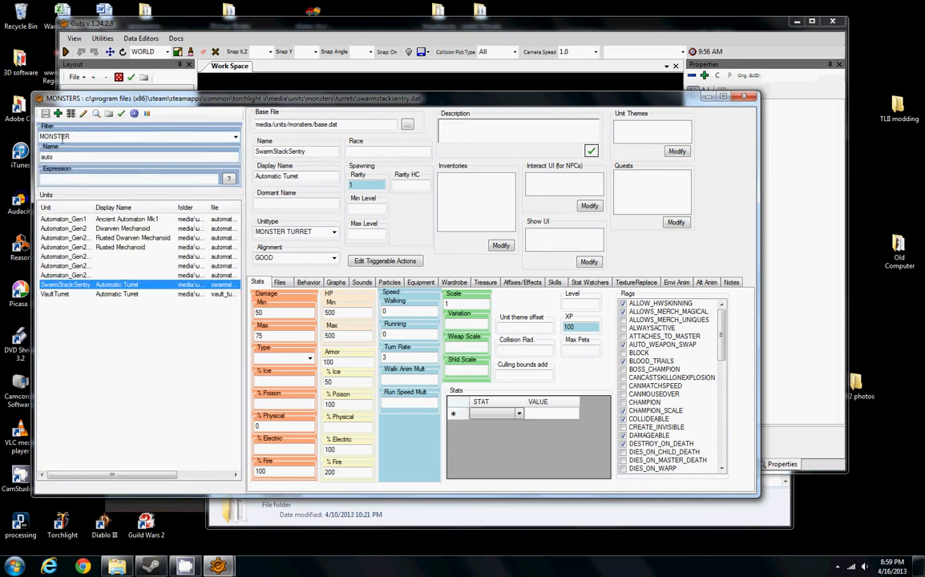
{"action": "left_click_drag", "start_coordinate": [119, 157], "coordinate": [30, 157]}
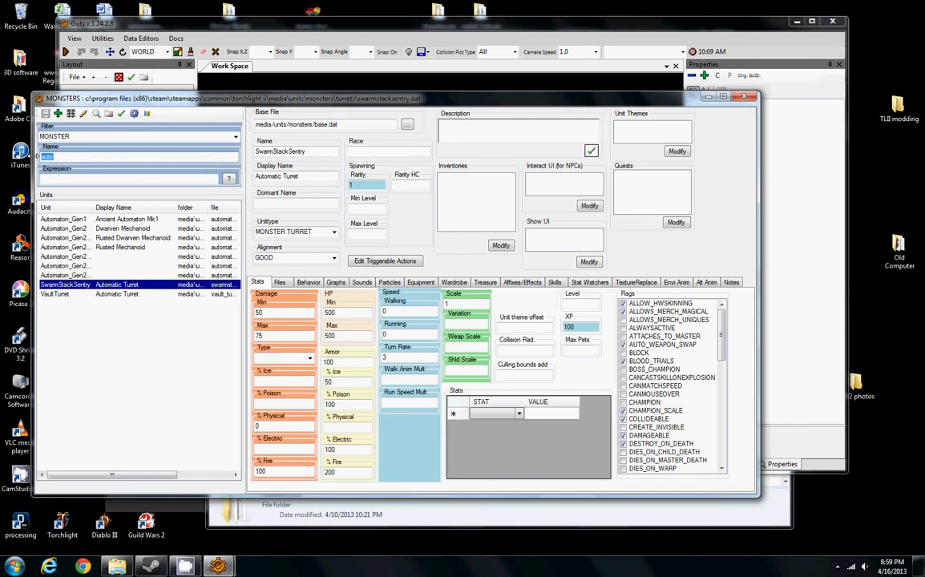
{"action": "left_click_drag", "start_coordinate": [158, 100], "coordinate": [200, 101]}
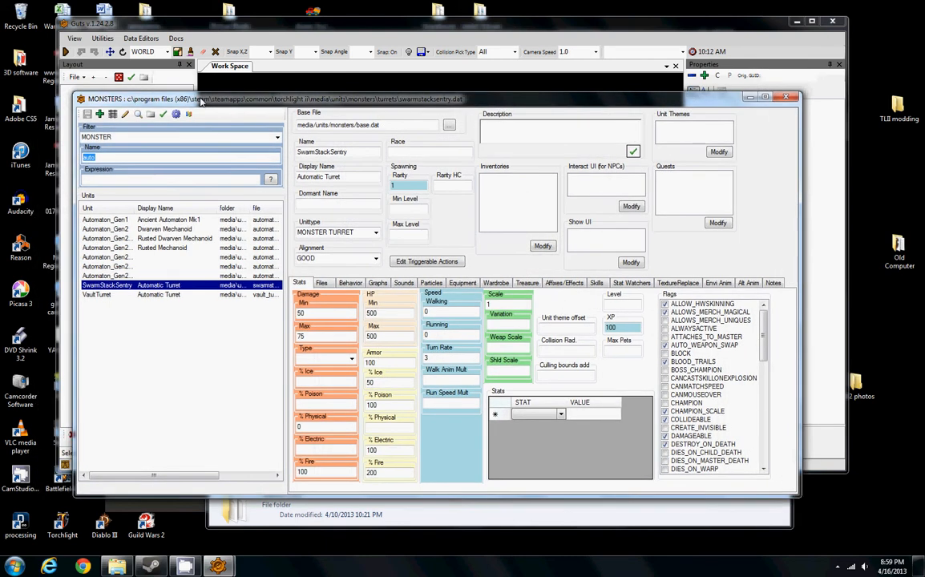
{"action": "type", "text": "tara"}
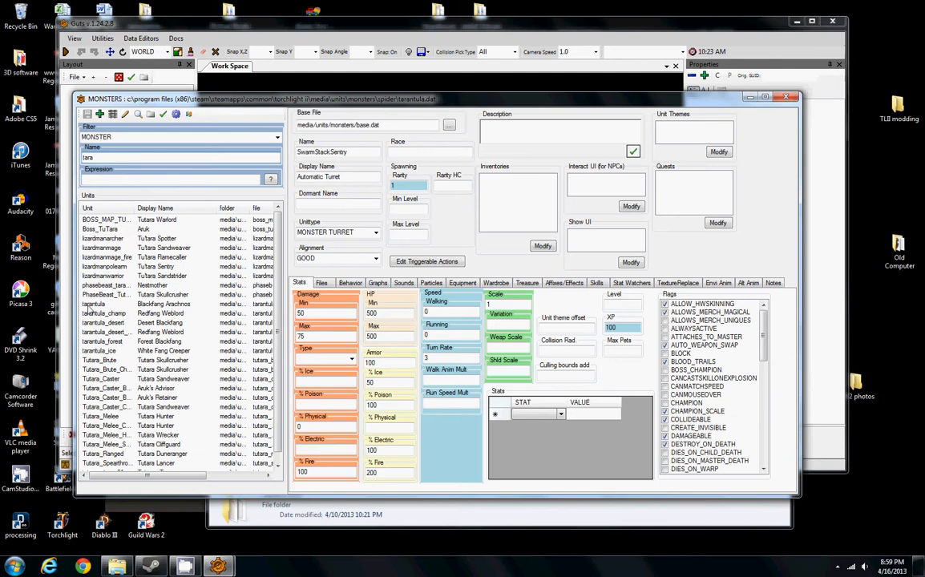
{"action": "left_click", "coordinate": [102, 306]}
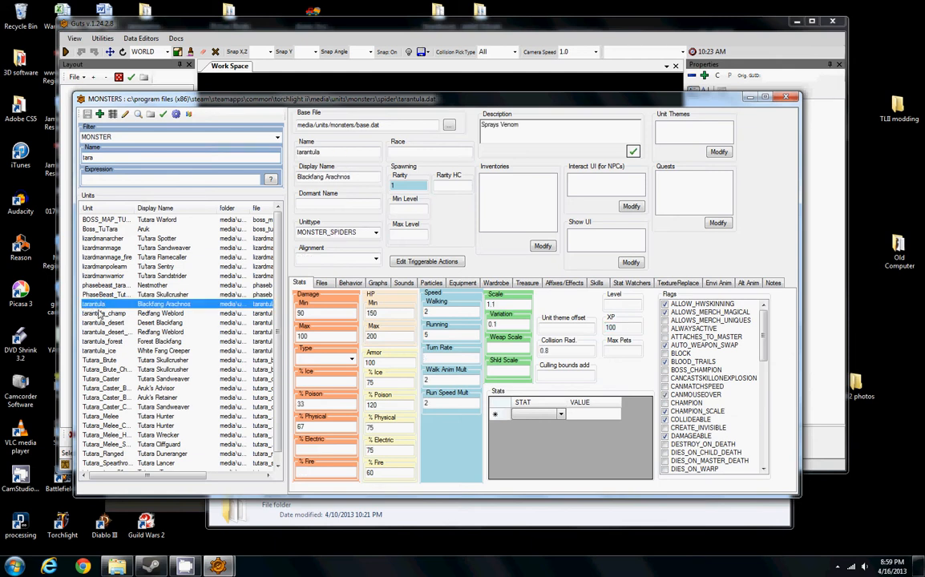
Narrow the unit list's name filter to "tarantula".
{"action": "left_click", "coordinate": [102, 158]}
{"action": "type", "text": "ntu"}
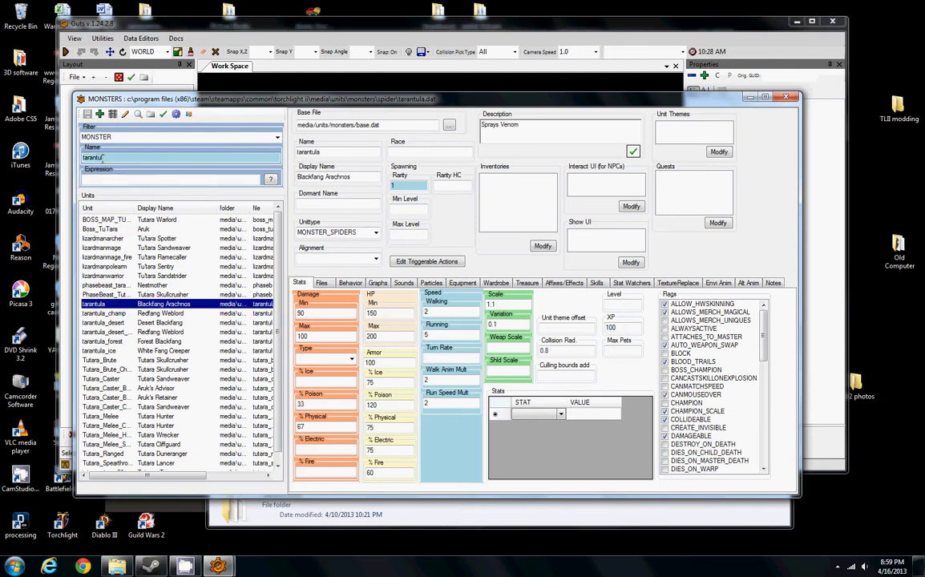
{"action": "type", "text": "la"}
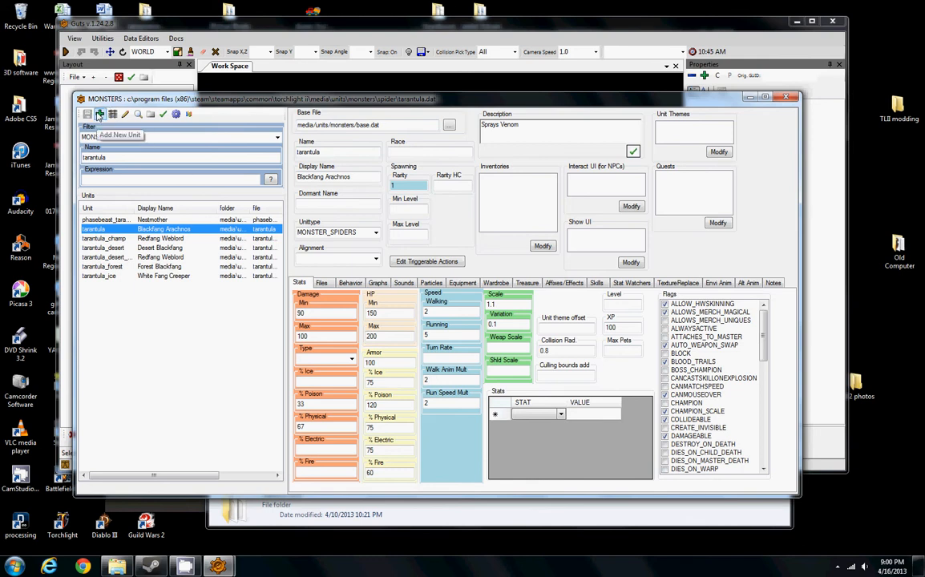
Add a new single unit file named tarantula_test0001, cloned from the spider folder's tarantula.dat.
{"action": "left_click", "coordinate": [100, 115]}
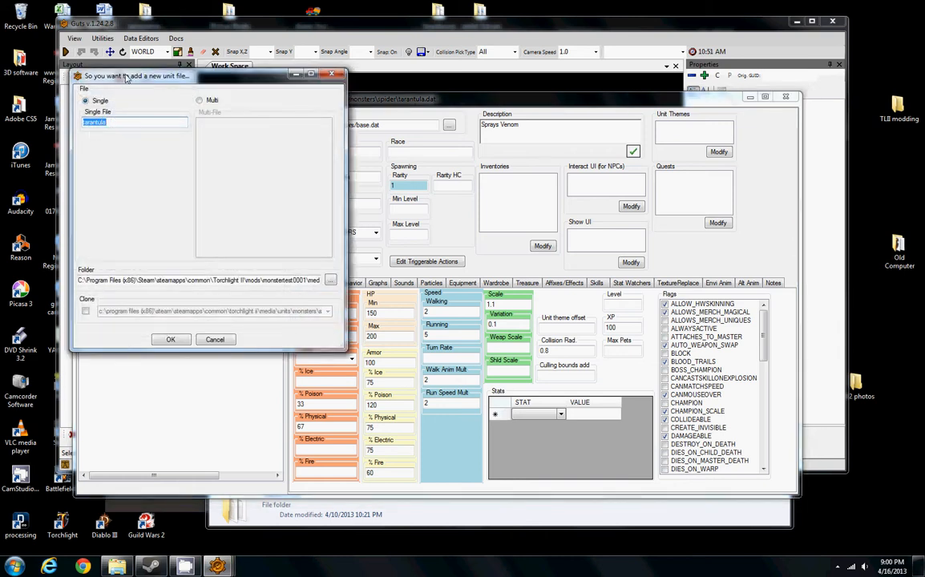
{"action": "left_click_drag", "start_coordinate": [114, 73], "coordinate": [314, 60]}
{"action": "left_click", "coordinate": [356, 110]}
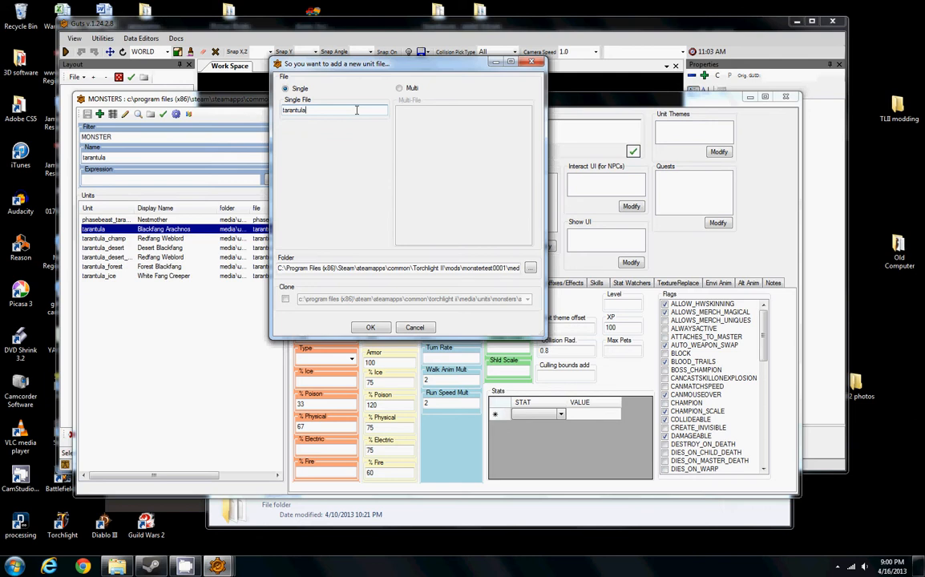
{"action": "type", "text": "_test0001"}
{"action": "left_click", "coordinate": [285, 298]}
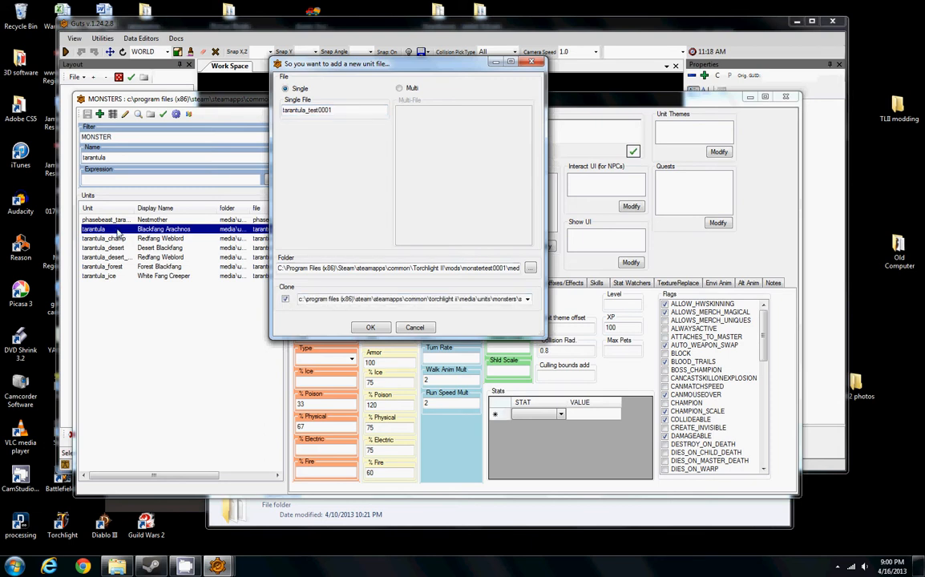
{"action": "left_click", "coordinate": [527, 299]}
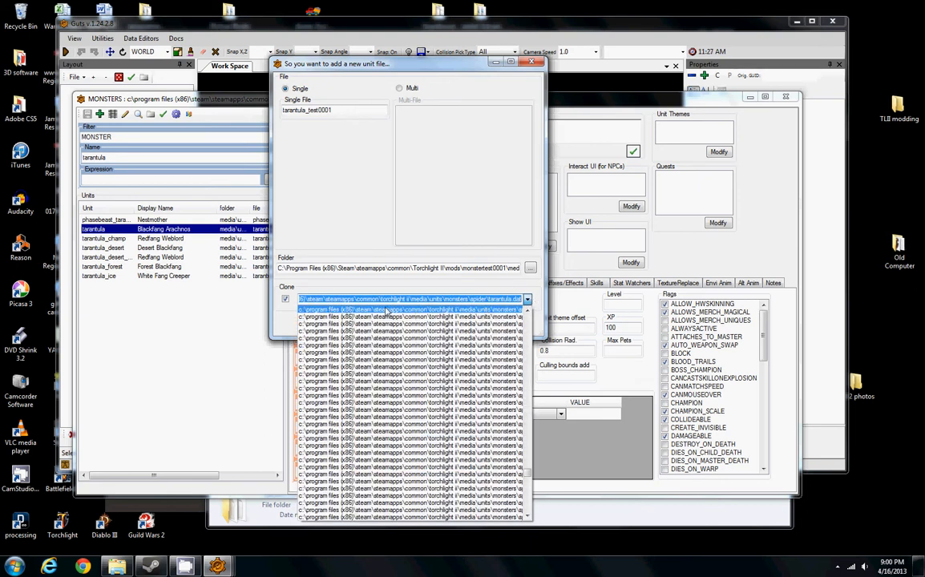
{"action": "left_click", "coordinate": [494, 312]}
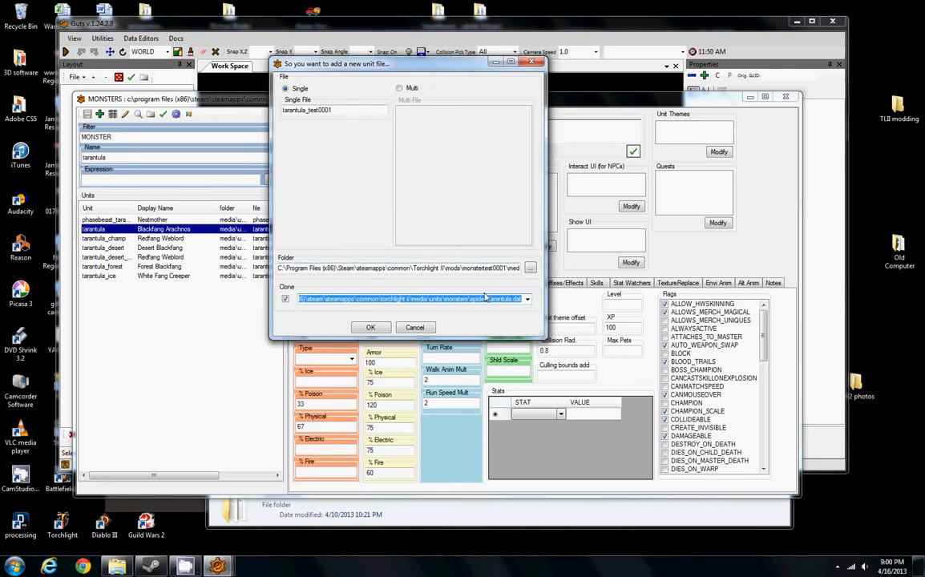
{"action": "left_click", "coordinate": [370, 328]}
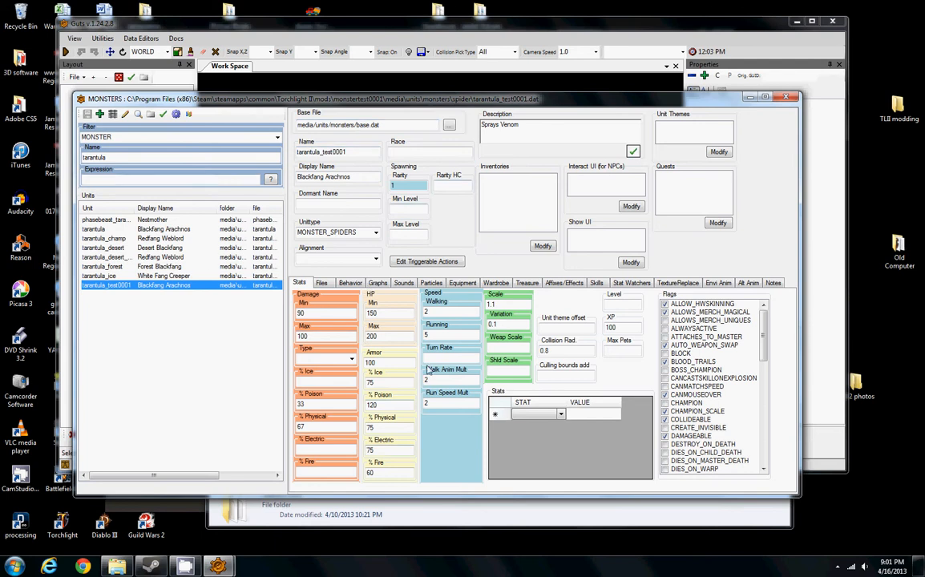
Extend the new unit's description to read "Sprays Venom and other stuff".
{"action": "left_click", "coordinate": [524, 125]}
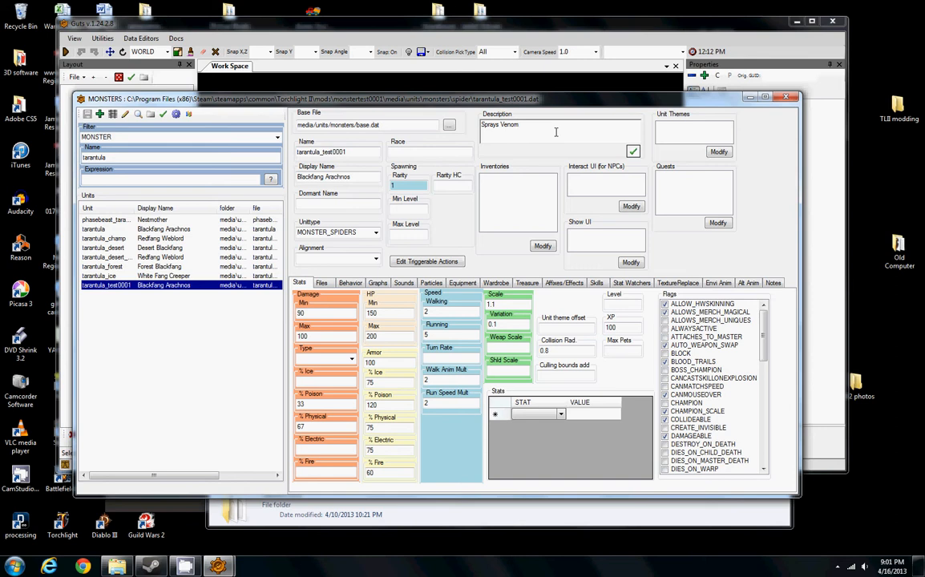
{"action": "type", "text": "and other stuff"}
{"action": "left_click", "coordinate": [322, 151]}
{"action": "left_click_drag", "start_coordinate": [366, 99], "coordinate": [430, 93]}
Change the new unit's display name to "Tester Tarantula".
{"action": "left_click", "coordinate": [414, 151]}
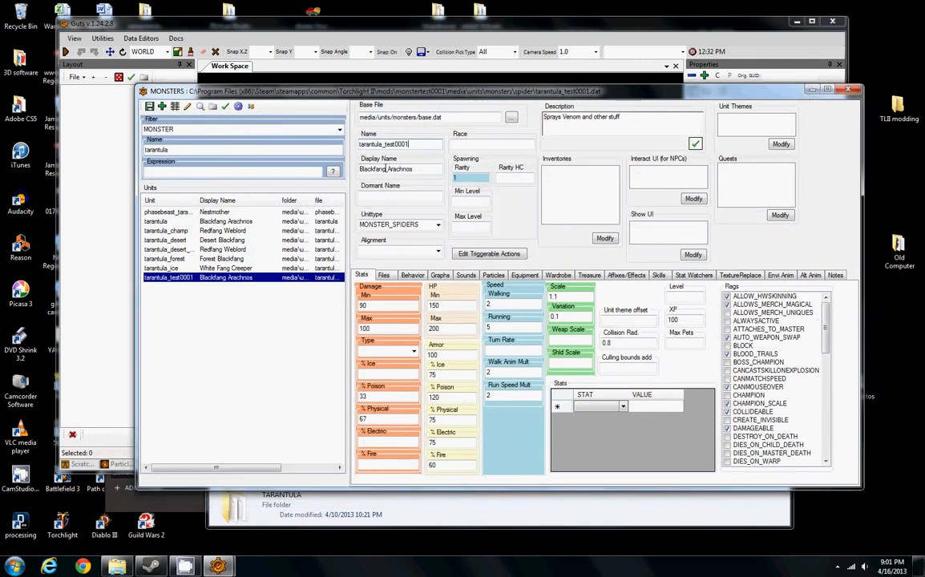
{"action": "double_click", "coordinate": [373, 169]}
{"action": "type", "text": "Test"}
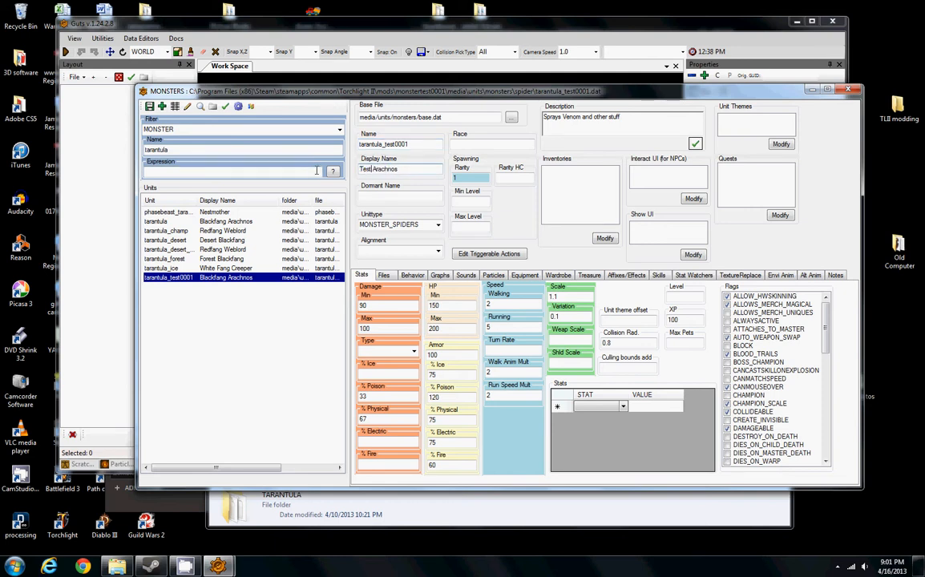
{"action": "type", "text": "er"}
{"action": "double_click", "coordinate": [380, 170]}
{"action": "type", "text": "Tarantula"}
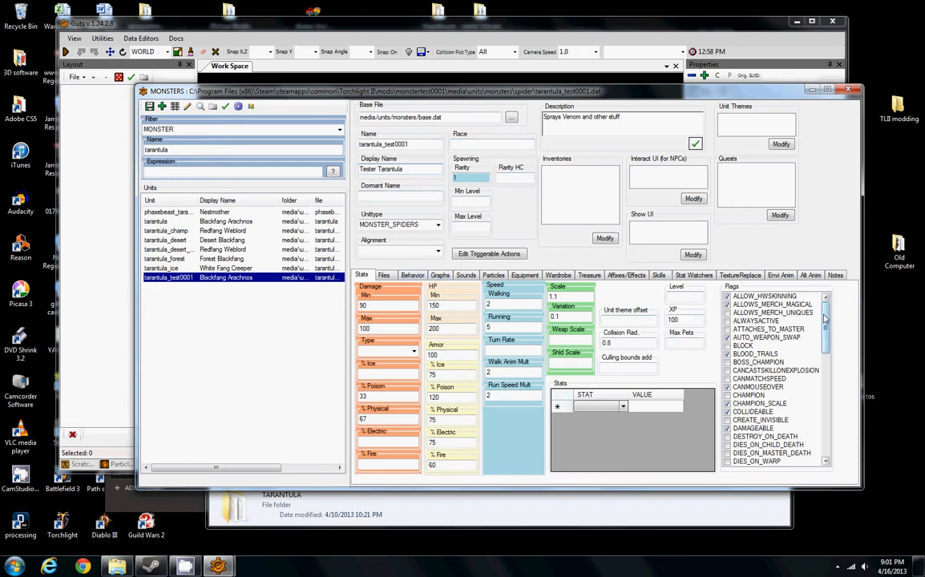
Set the unit's maximum damage to 150, its poison damage share to 90 and its physical damage share to 10.
{"action": "mouse_move", "coordinate": [825, 319]}
{"action": "left_mouse_down"}
{"action": "mouse_move", "coordinate": [842, 444]}
{"action": "mouse_move", "coordinate": [822, 307]}
{"action": "left_mouse_up"}
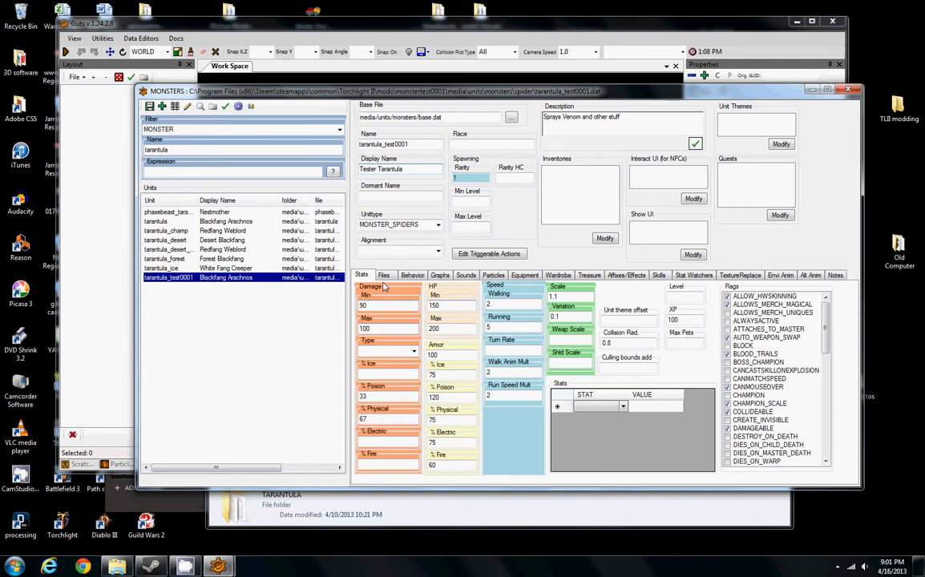
{"action": "left_click", "coordinate": [365, 329]}
{"action": "type", "text": "150"}
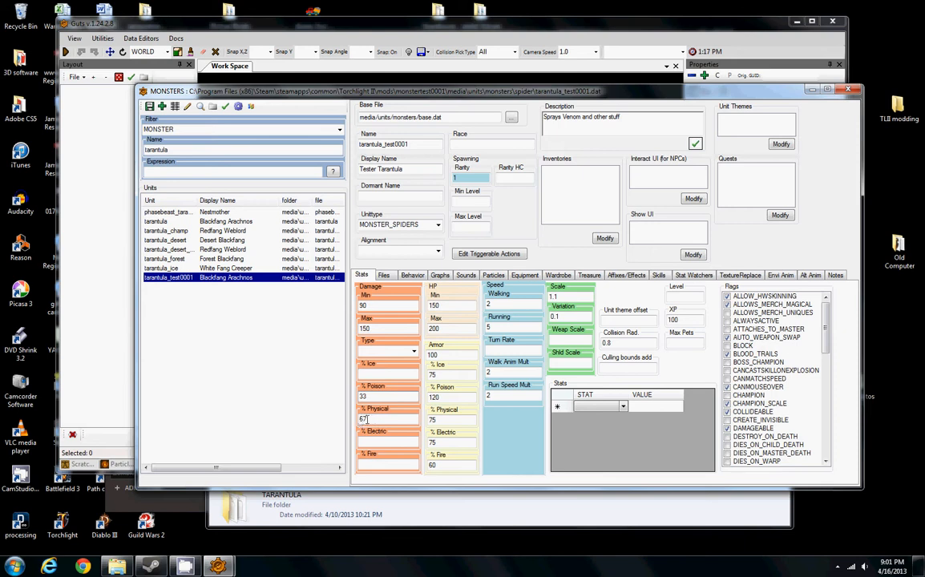
{"action": "left_click", "coordinate": [376, 397]}
{"action": "double_click", "coordinate": [375, 396]}
{"action": "left_click_drag", "start_coordinate": [377, 420], "coordinate": [315, 423]}
{"action": "type", "text": "10"}
Set the unit's maximum HP to 300 and its minimum HP to 100.
{"action": "double_click", "coordinate": [445, 329]}
{"action": "type", "text": "300"}
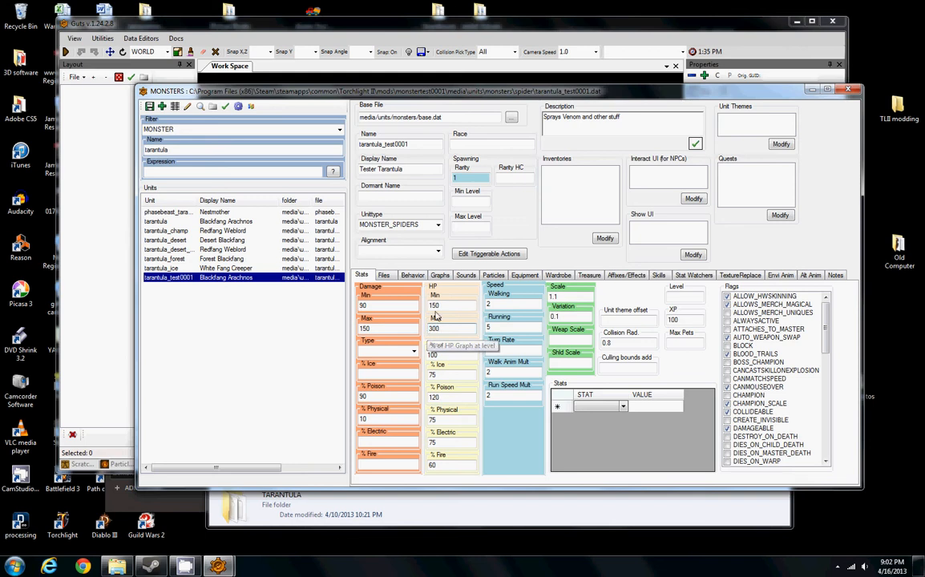
{"action": "double_click", "coordinate": [460, 304]}
{"action": "type", "text": "10"}
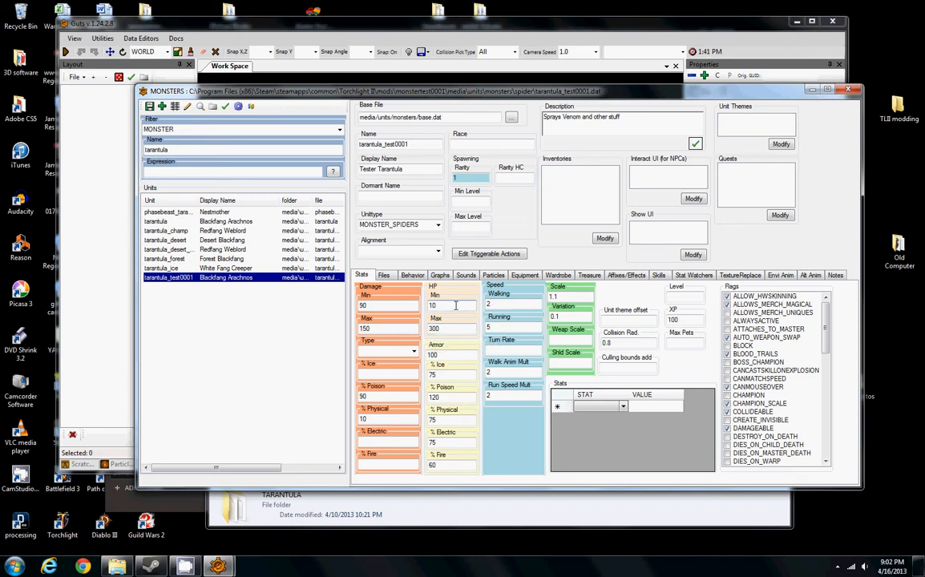
{"action": "type", "text": "0"}
{"action": "left_click", "coordinate": [451, 331]}
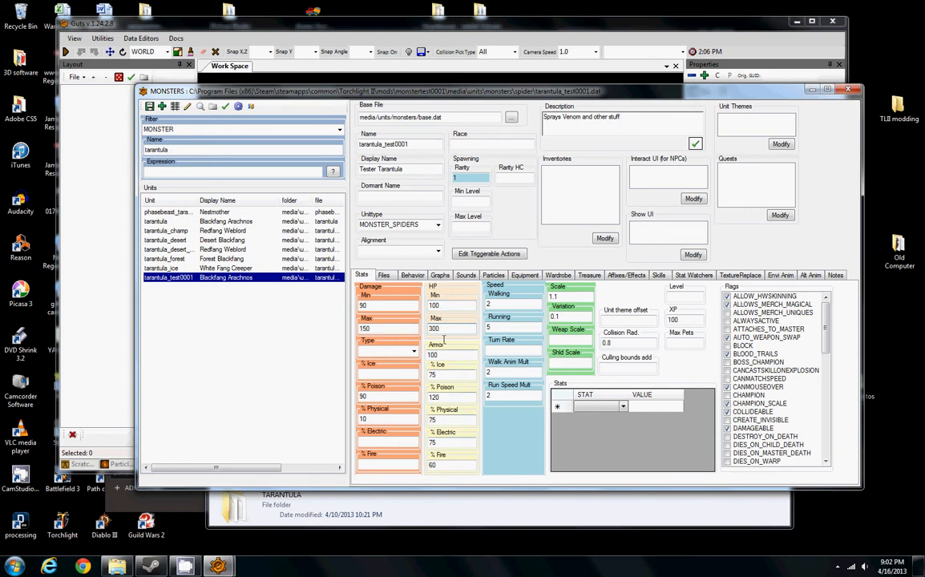
Set the unit's poison armor percentage to 220 and its running speed to 8.
{"action": "left_click_drag", "start_coordinate": [435, 398], "coordinate": [360, 368]}
{"action": "type", "text": "2"}
{"action": "left_click_drag", "start_coordinate": [498, 328], "coordinate": [387, 333]}
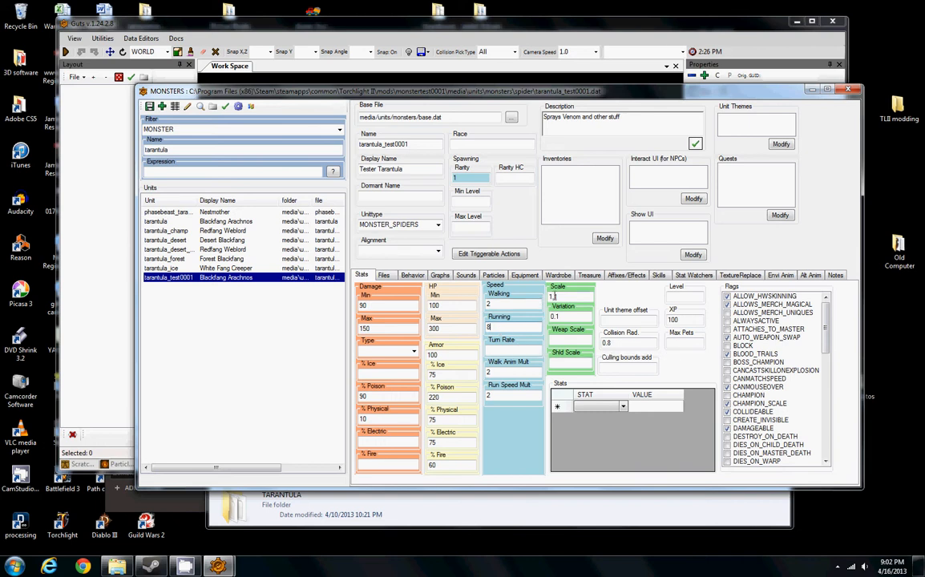
Set the unit's scale to 1.5.
{"action": "double_click", "coordinate": [554, 297]}
{"action": "type", "text": "1.5"}
{"action": "left_click_drag", "start_coordinate": [556, 317], "coordinate": [568, 317]}
Review the unit's behavior settings and its existing SPIDERPOISONBREATH skill entry.
{"action": "left_click", "coordinate": [413, 275]}
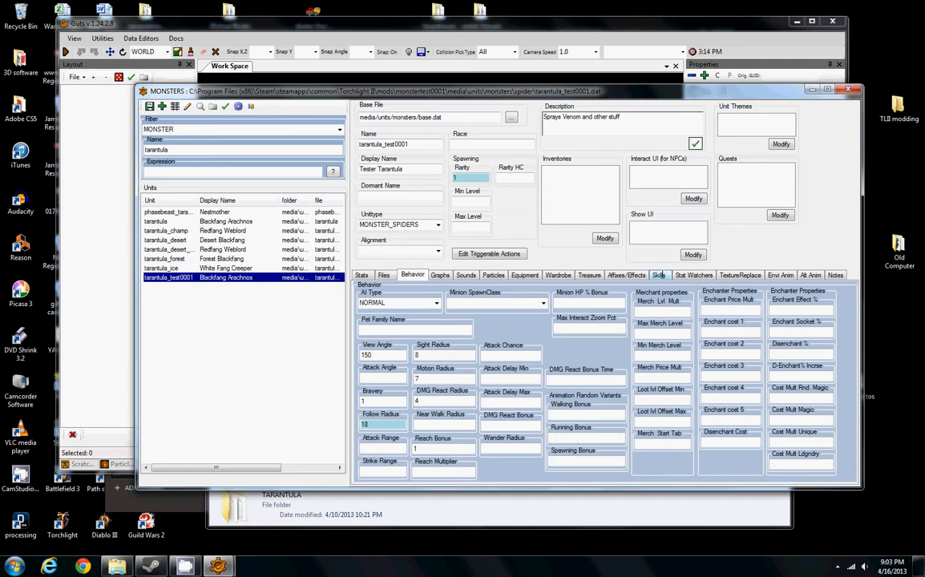
{"action": "left_click", "coordinate": [658, 275]}
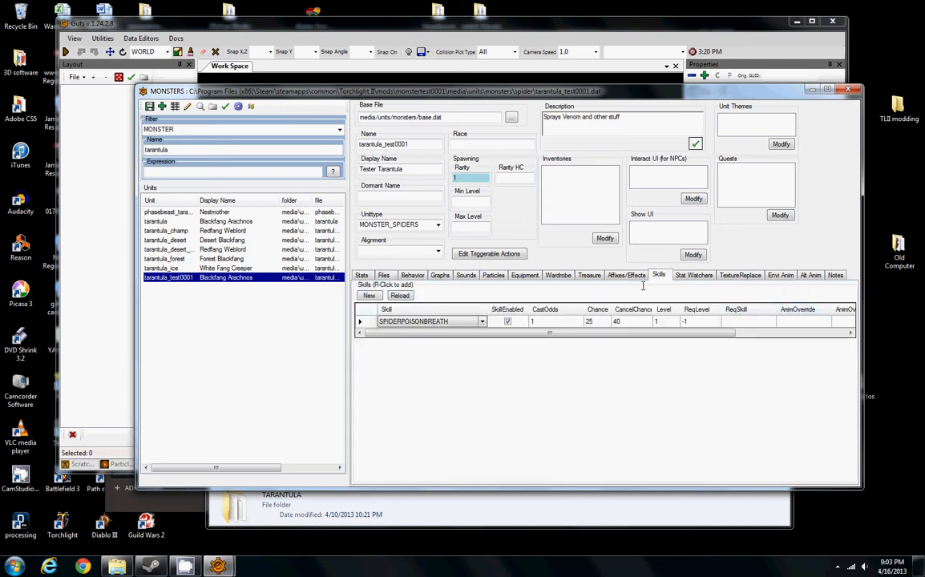
{"action": "left_click", "coordinate": [413, 321]}
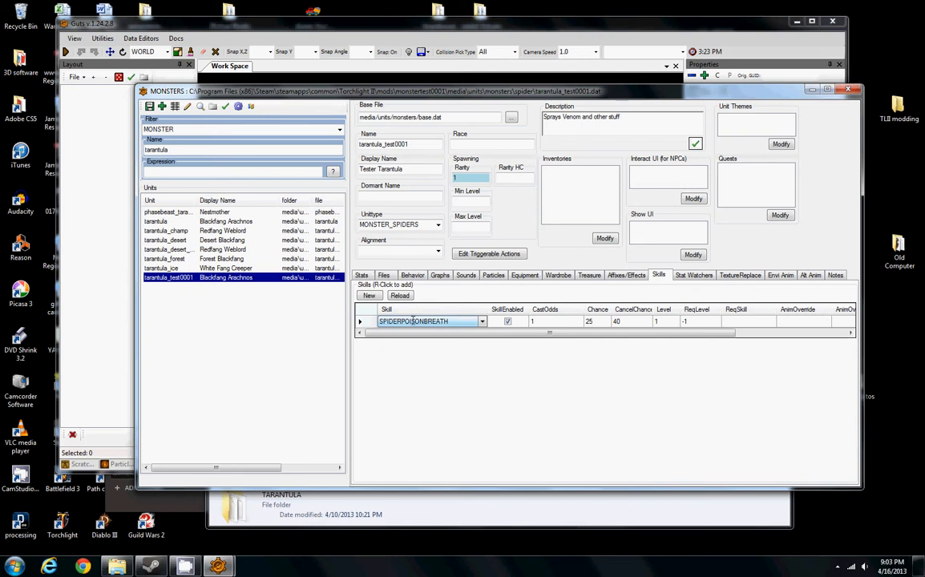
{"action": "left_click_drag", "start_coordinate": [651, 334], "coordinate": [495, 323]}
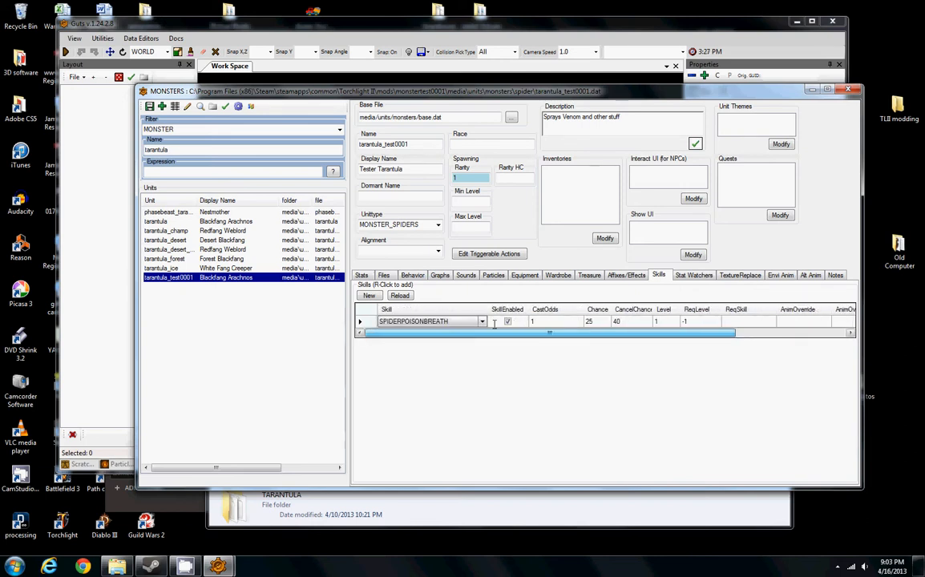
Add a new skill entry to the unit and assign it the VARKOLYN_TELEPORT skill.
{"action": "left_click", "coordinate": [370, 296]}
{"action": "left_click", "coordinate": [482, 322]}
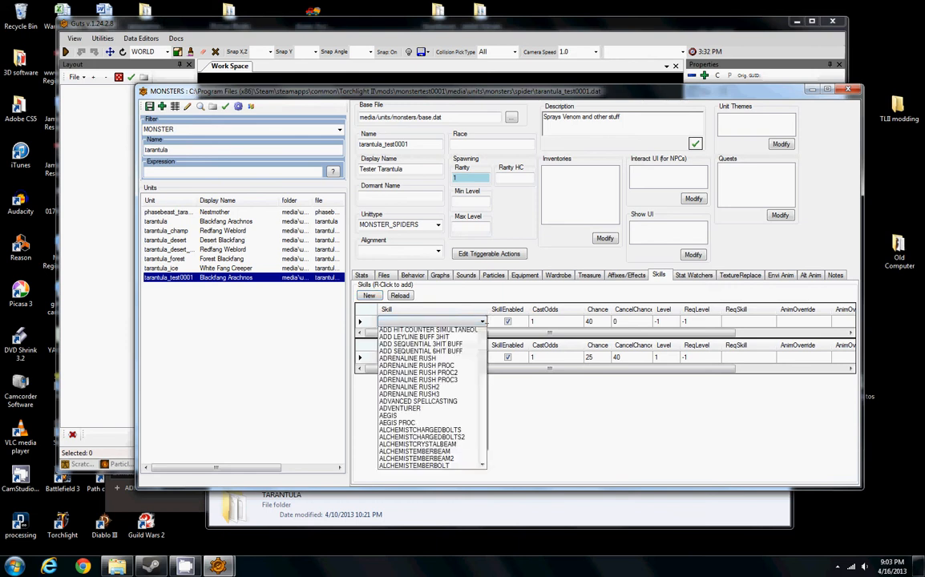
{"action": "left_click_drag", "start_coordinate": [482, 350], "coordinate": [483, 369]}
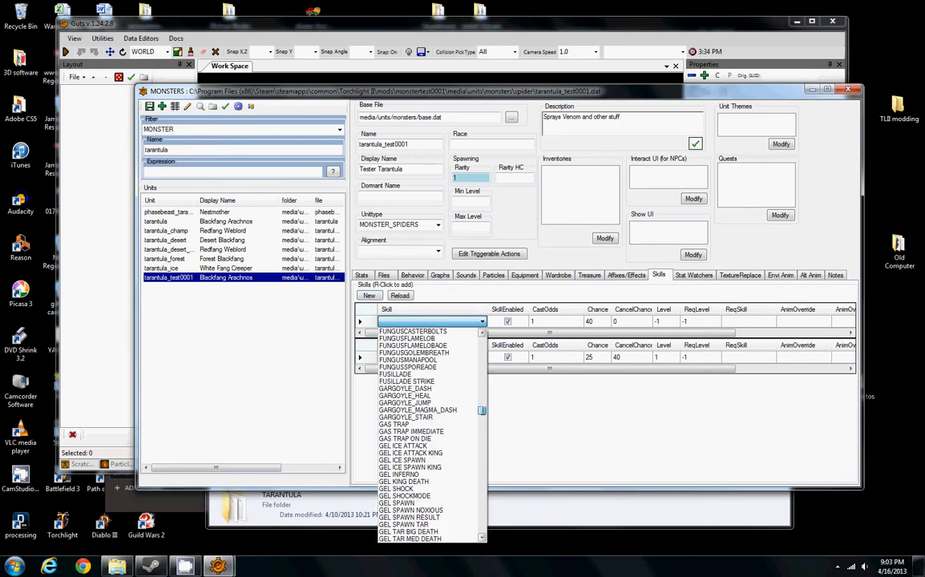
{"action": "left_click_drag", "start_coordinate": [483, 429], "coordinate": [485, 523]}
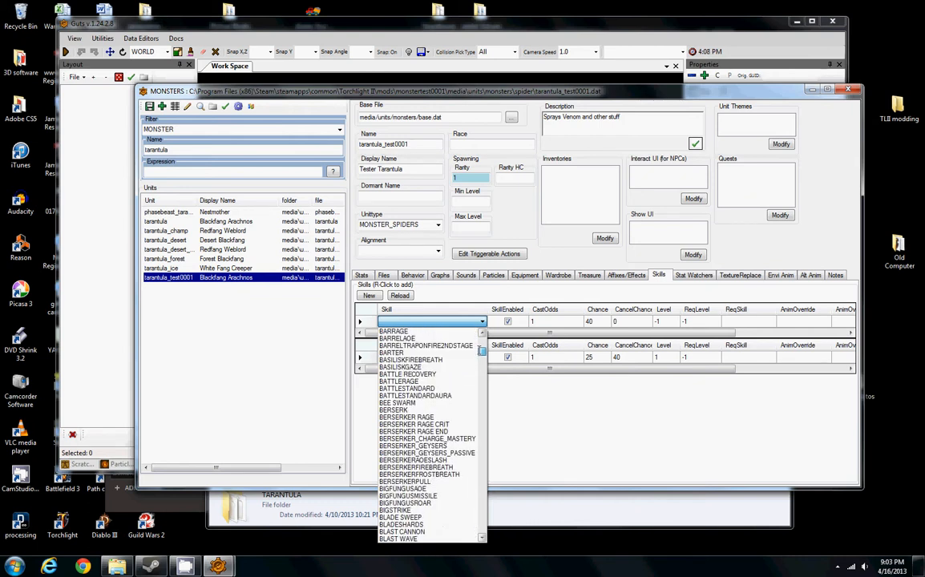
{"action": "left_click_drag", "start_coordinate": [482, 371], "coordinate": [484, 416]}
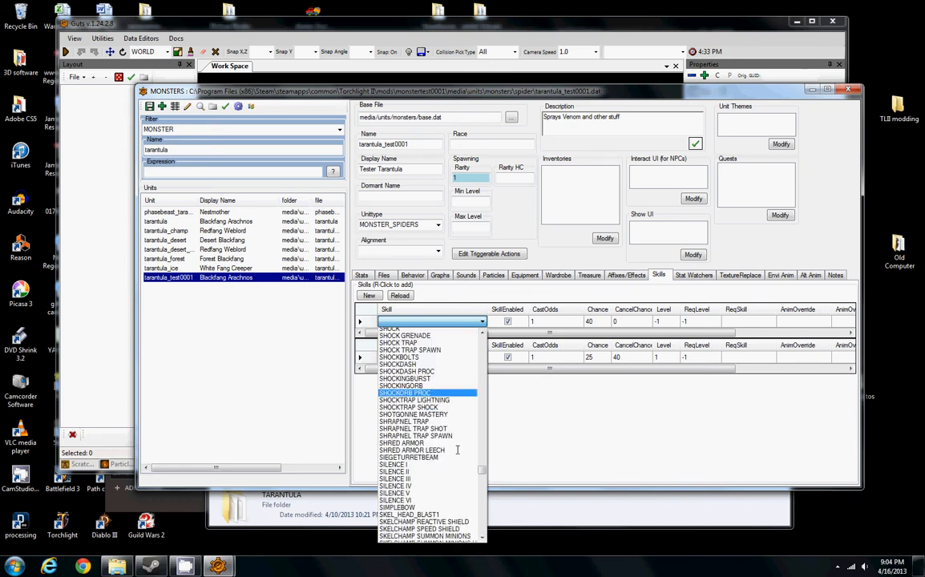
{"action": "scroll", "coordinate": [457, 450], "scroll_direction": "down", "scroll_amount": 10}
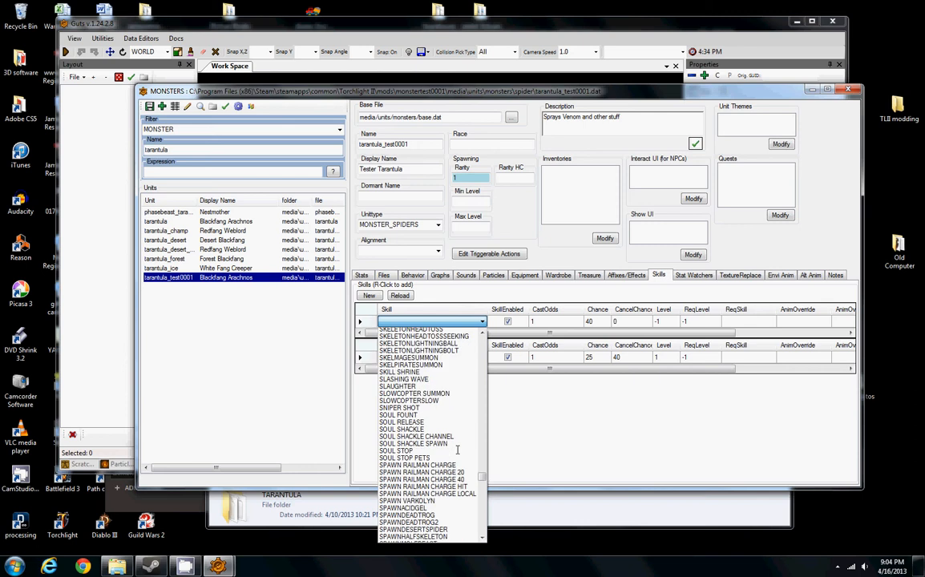
{"action": "scroll", "coordinate": [457, 450], "scroll_direction": "down", "scroll_amount": 12}
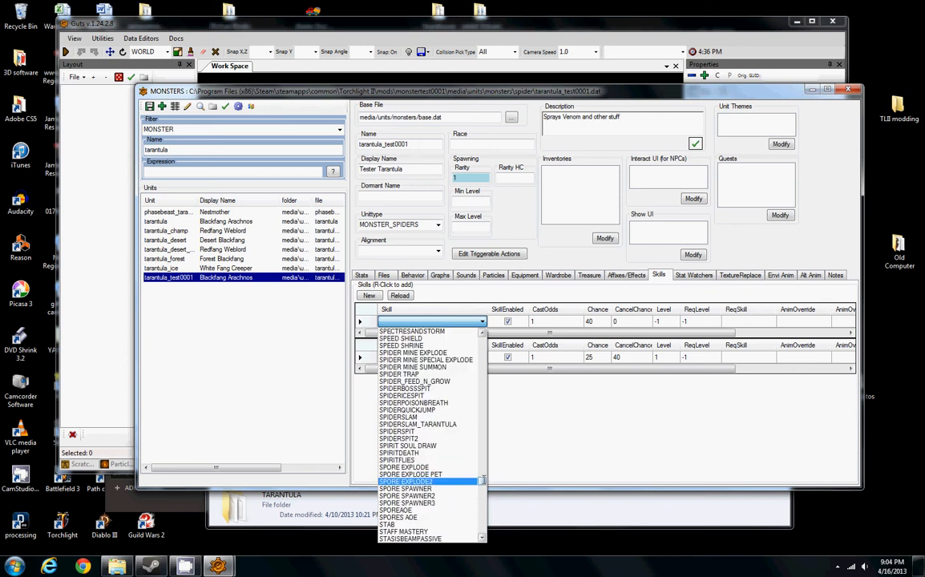
{"action": "scroll", "coordinate": [433, 437], "scroll_direction": "down", "scroll_amount": 2}
{"action": "scroll", "coordinate": [433, 462], "scroll_direction": "down", "scroll_amount": 8}
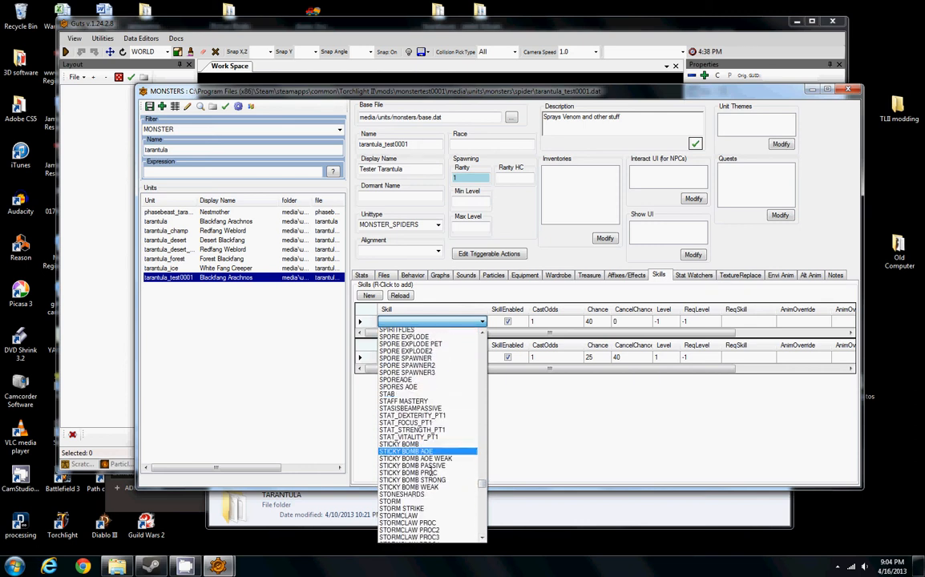
{"action": "scroll", "coordinate": [452, 468], "scroll_direction": "down", "scroll_amount": 15}
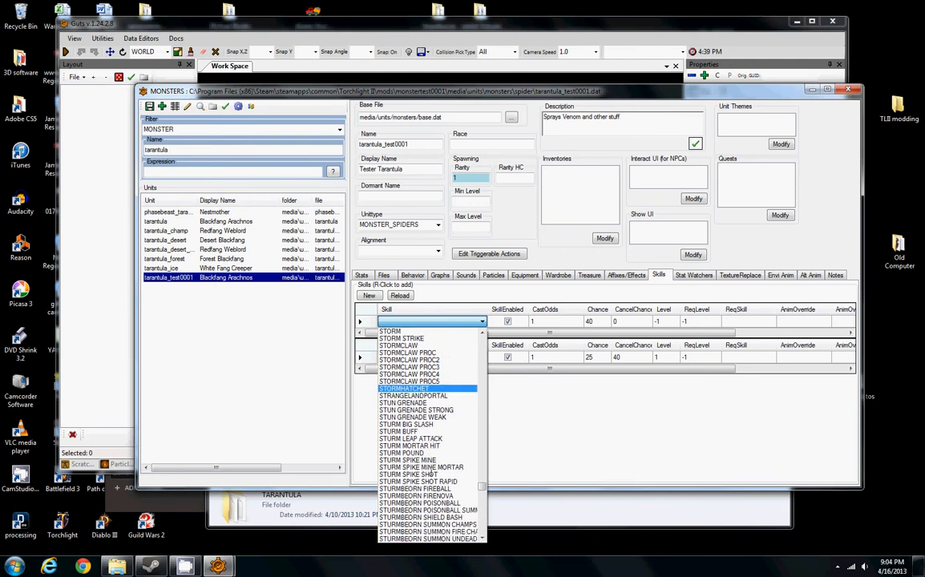
{"action": "left_click_drag", "start_coordinate": [483, 491], "coordinate": [482, 498]}
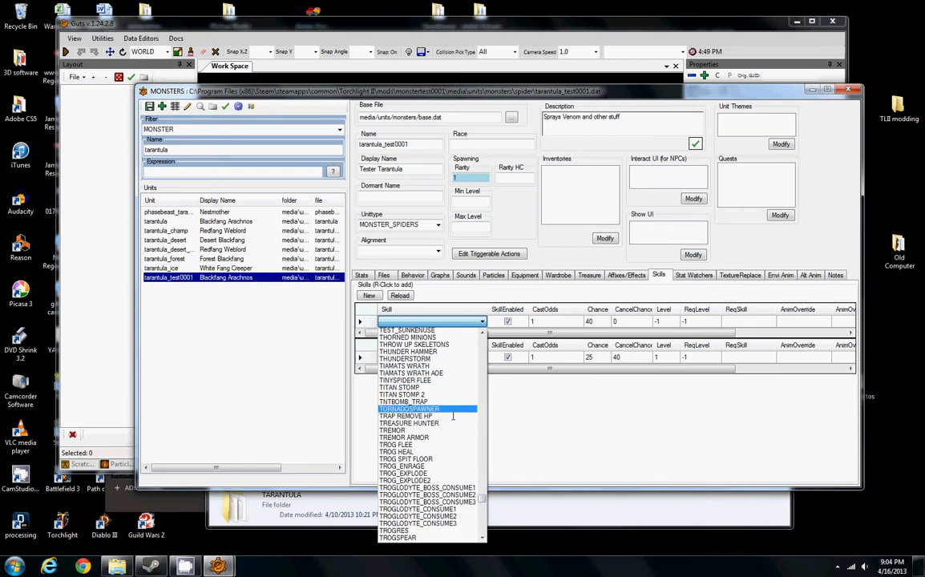
{"action": "scroll", "coordinate": [453, 405], "scroll_direction": "down", "scroll_amount": 15}
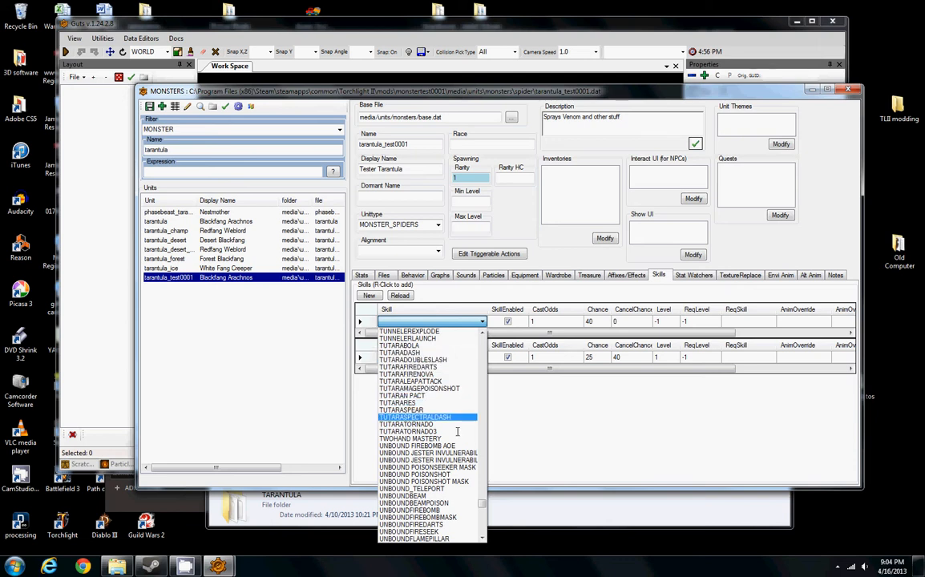
{"action": "scroll", "coordinate": [453, 437], "scroll_direction": "down", "scroll_amount": 2}
{"action": "scroll", "coordinate": [454, 444], "scroll_direction": "down", "scroll_amount": 10}
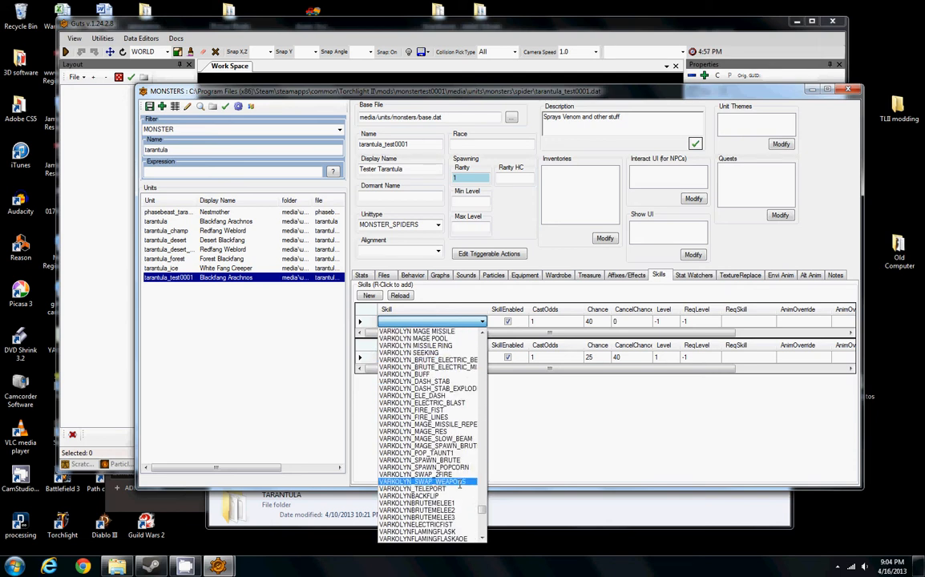
{"action": "scroll", "coordinate": [460, 486], "scroll_direction": "down", "scroll_amount": 4}
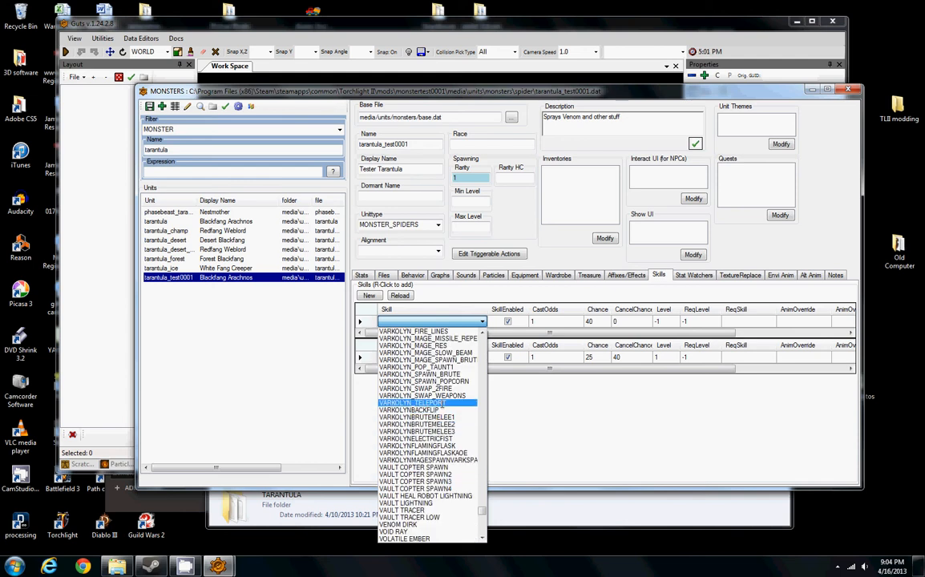
{"action": "left_click", "coordinate": [440, 403]}
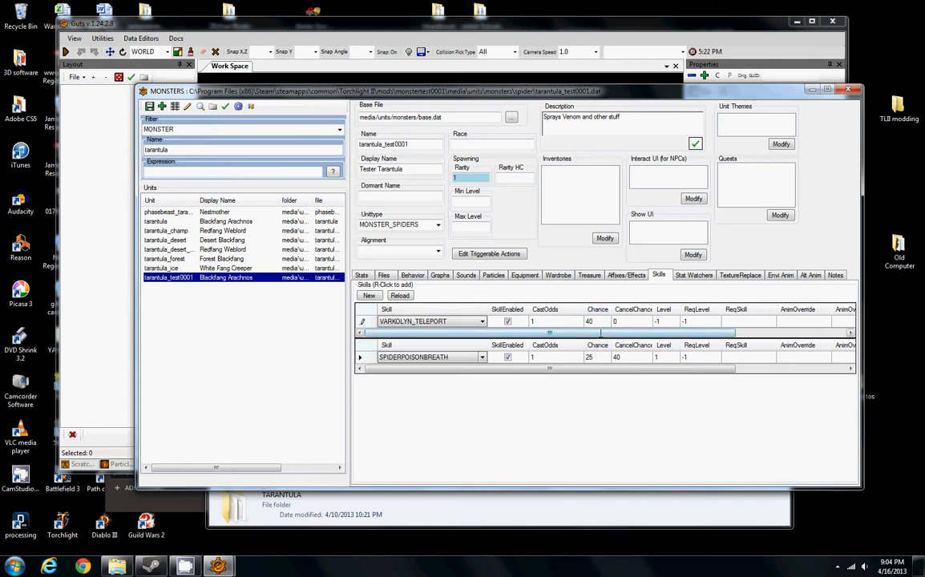
Examine the required-skill and animation override columns of the VARKOLYN_TELEPORT skill entry.
{"action": "left_click_drag", "start_coordinate": [600, 333], "coordinate": [685, 334]}
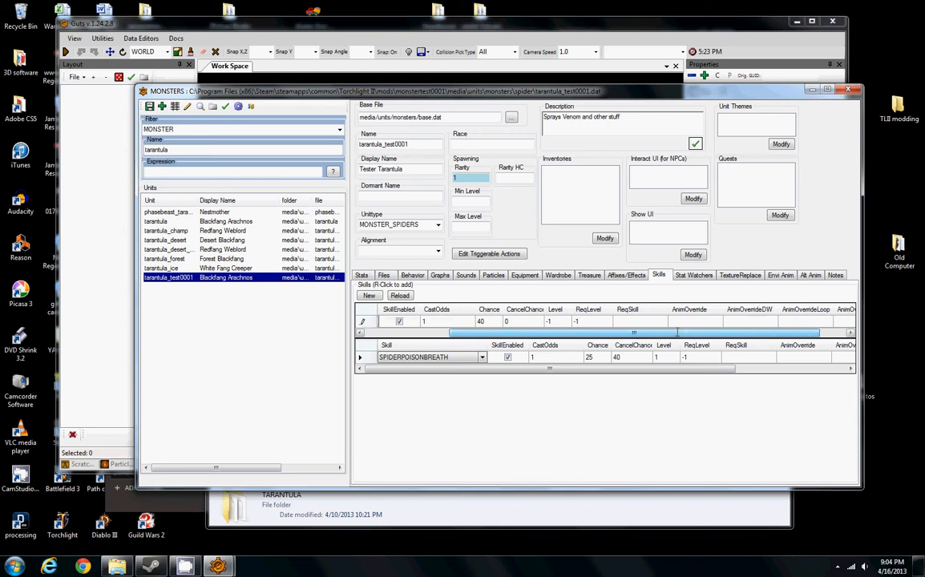
{"action": "left_click", "coordinate": [528, 322]}
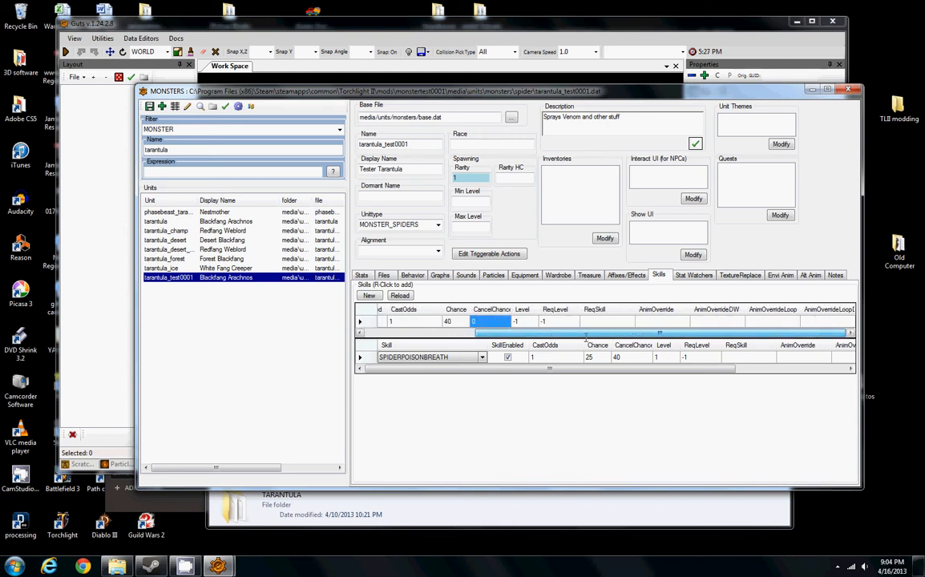
{"action": "left_click", "coordinate": [680, 321]}
{"action": "left_click", "coordinate": [712, 321]}
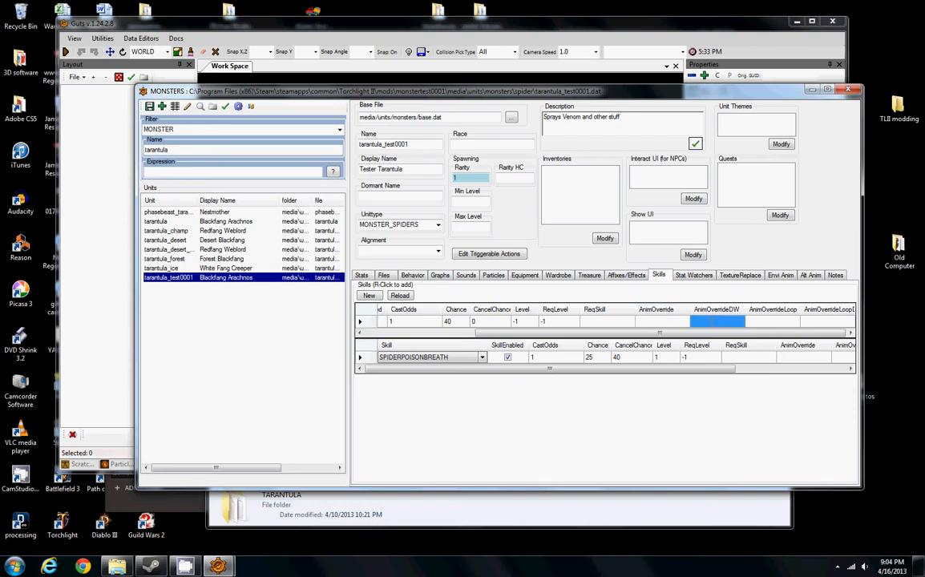
{"action": "left_click", "coordinate": [773, 320]}
{"action": "left_click", "coordinate": [817, 322]}
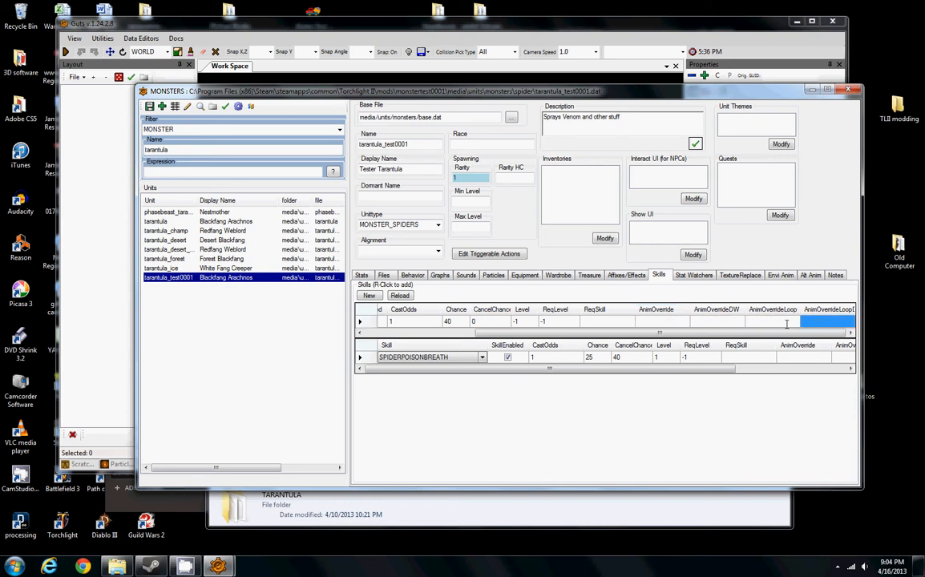
{"action": "left_click", "coordinate": [773, 321]}
{"action": "left_click", "coordinate": [717, 321]}
{"action": "left_click", "coordinate": [670, 321]}
{"action": "left_click", "coordinate": [660, 320]}
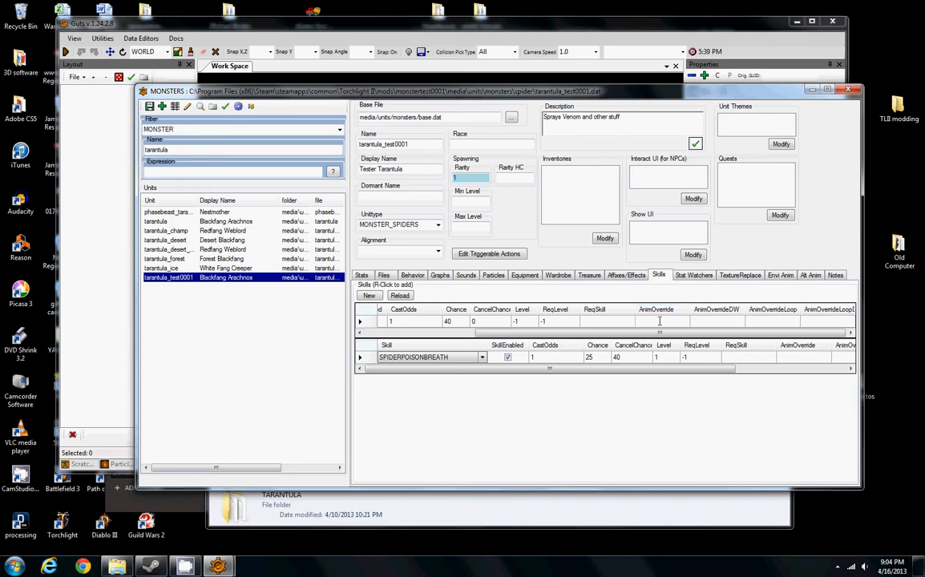
{"action": "left_click", "coordinate": [629, 321]}
{"action": "left_click_drag", "start_coordinate": [649, 316], "coordinate": [648, 315]}
{"action": "left_click", "coordinate": [648, 321]}
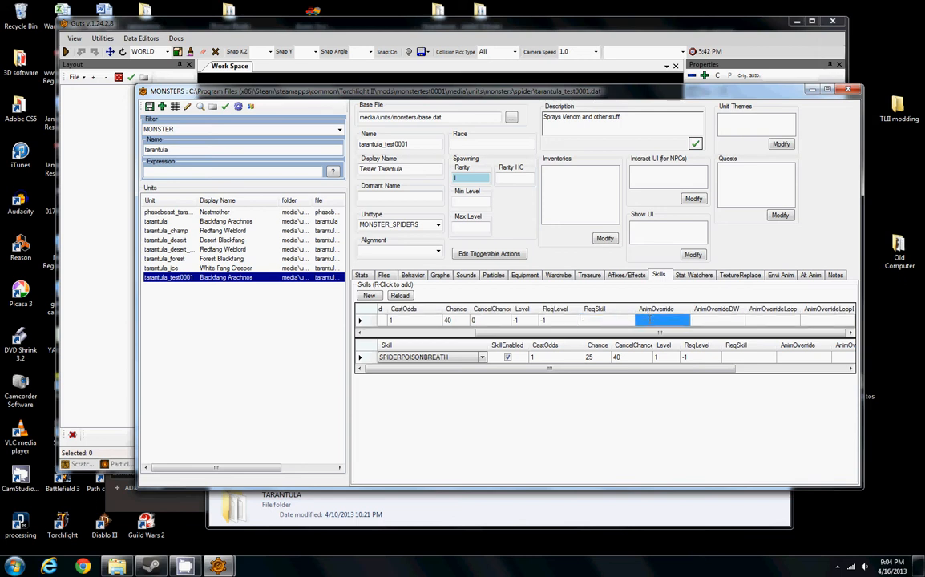
{"action": "left_click", "coordinate": [648, 321]}
{"action": "left_click", "coordinate": [629, 320]}
{"action": "left_click", "coordinate": [630, 320]}
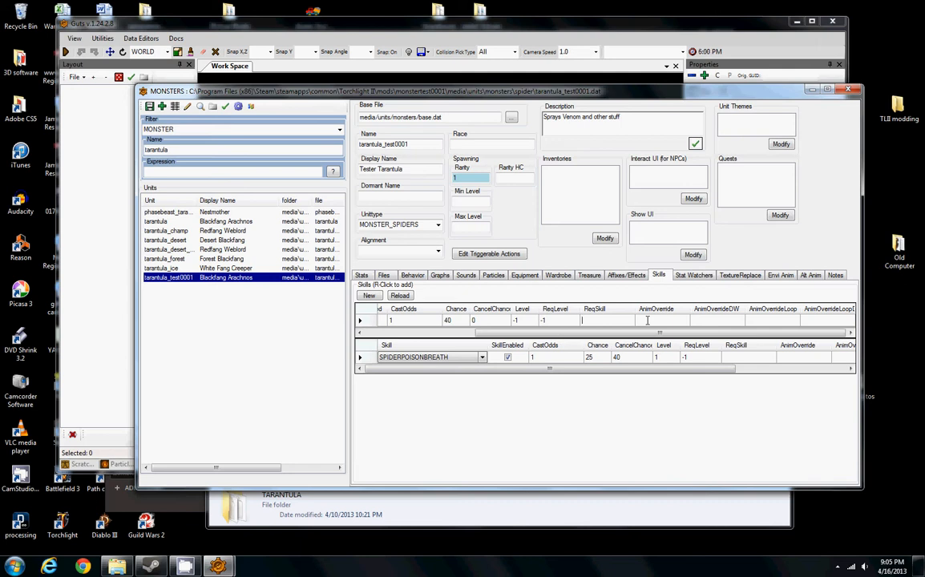
Set the VARKOLYN_TELEPORT skill's chance to 90 and its cancel chance to 1.
{"action": "left_click_drag", "start_coordinate": [583, 333], "coordinate": [471, 347]}
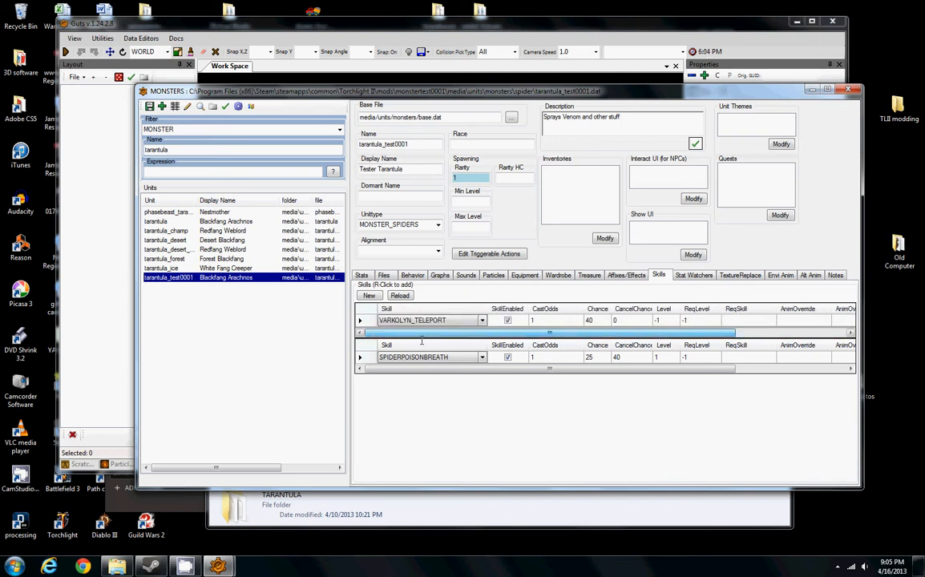
{"action": "left_click", "coordinate": [605, 321]}
{"action": "left_click", "coordinate": [606, 321]}
{"action": "left_click_drag", "start_coordinate": [605, 321], "coordinate": [550, 315]}
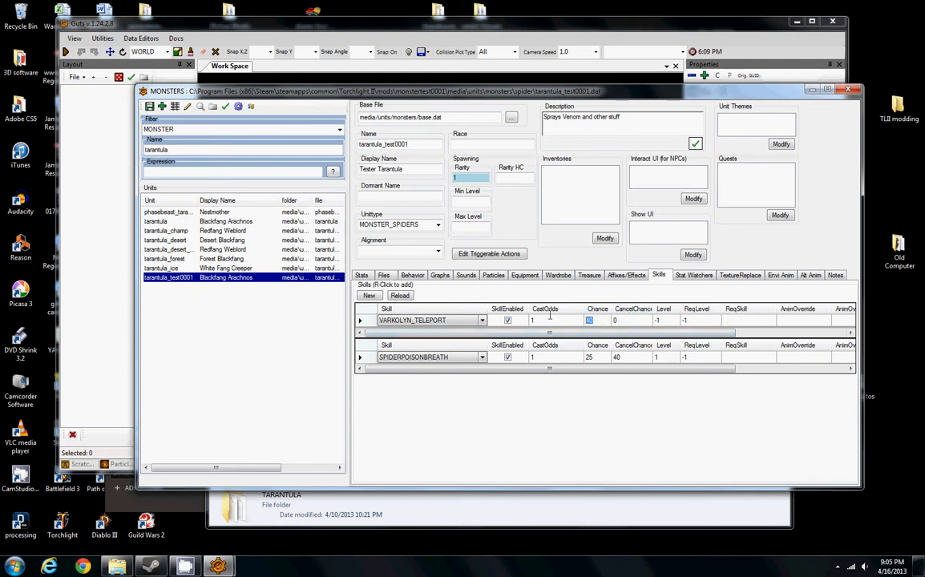
{"action": "type", "text": "90"}
{"action": "left_click", "coordinate": [625, 321]}
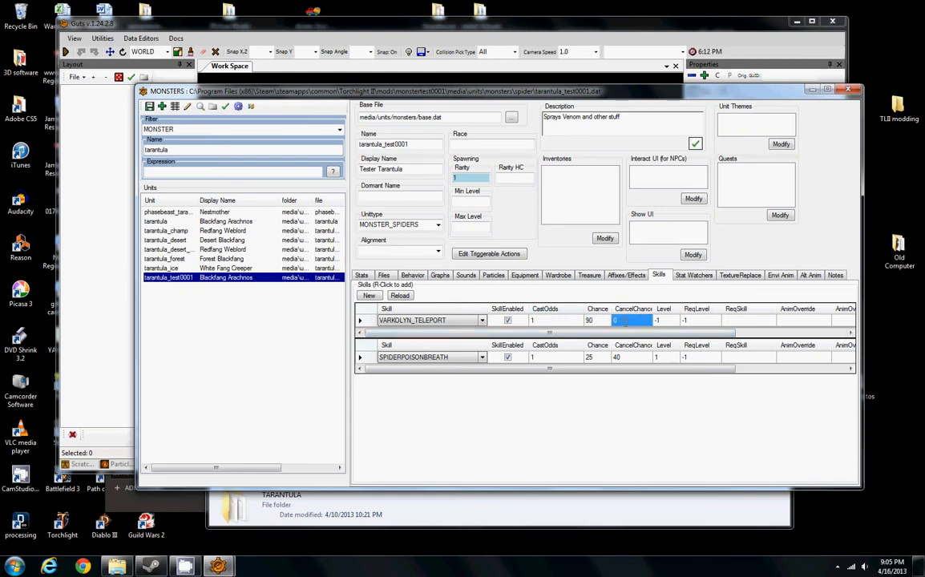
{"action": "left_click", "coordinate": [625, 322]}
{"action": "left_click_drag", "start_coordinate": [628, 321], "coordinate": [584, 330]}
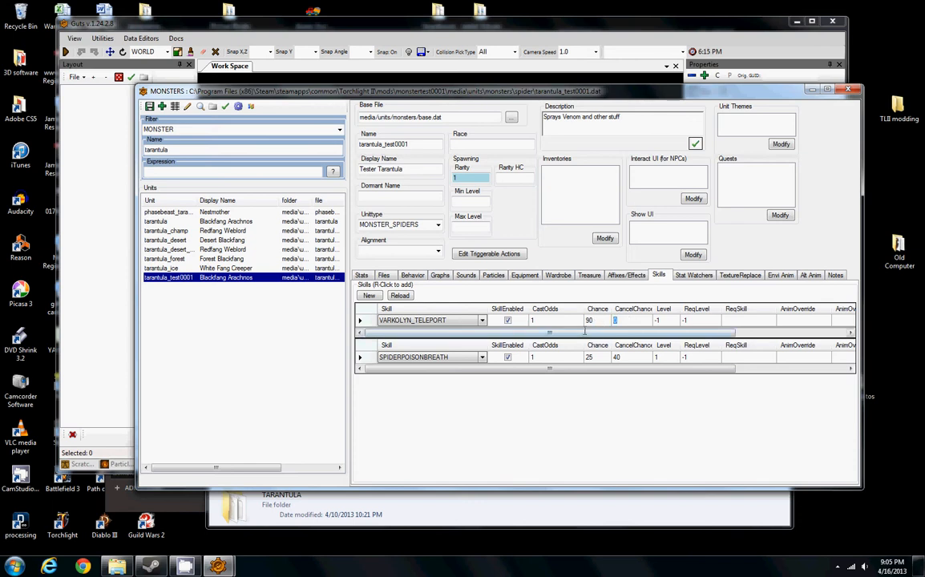
{"action": "type", "text": "1"}
Review the unit's texture replacement table and the texture override among its file settings.
{"action": "left_click", "coordinate": [741, 274]}
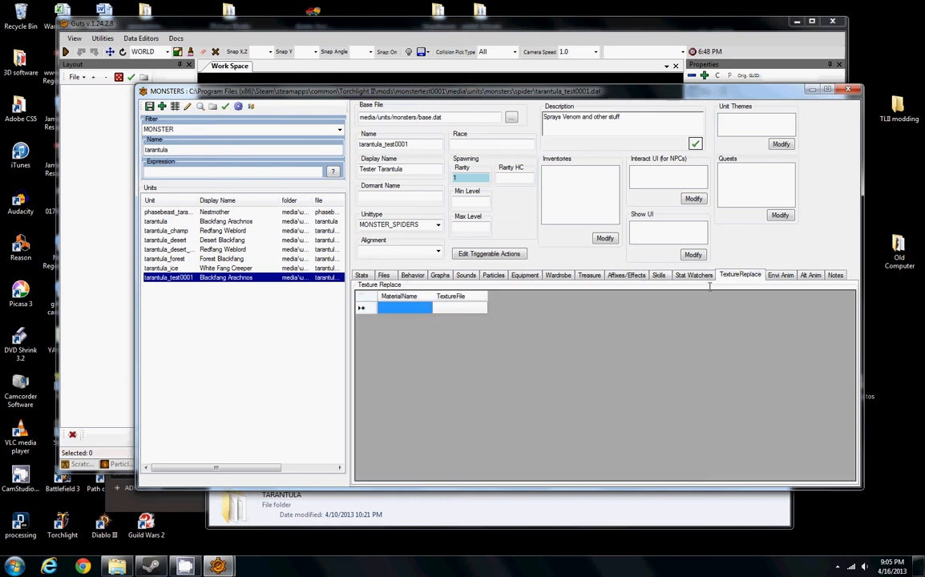
{"action": "left_click", "coordinate": [384, 275]}
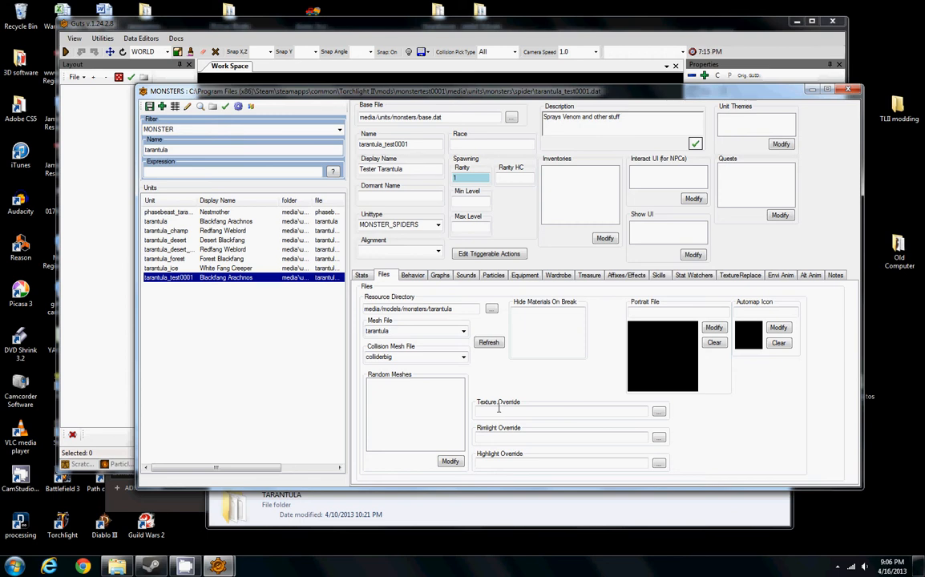
{"action": "left_click", "coordinate": [745, 278]}
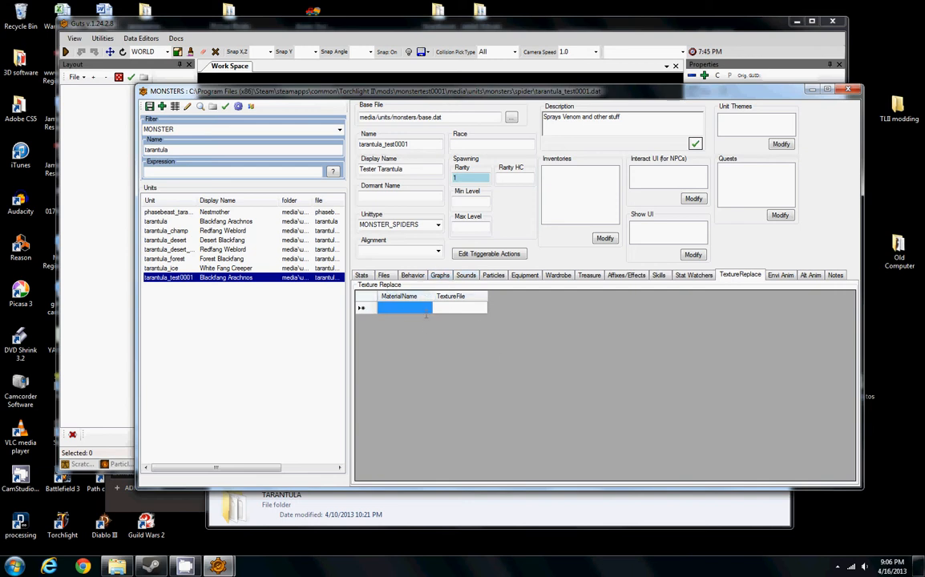
Open TARANTULA.MATERIAL from the TARANTULA models folder, highlight the material name tarantula_mat, and return to the unit's texture replacement table.
{"action": "left_click", "coordinate": [369, 519]}
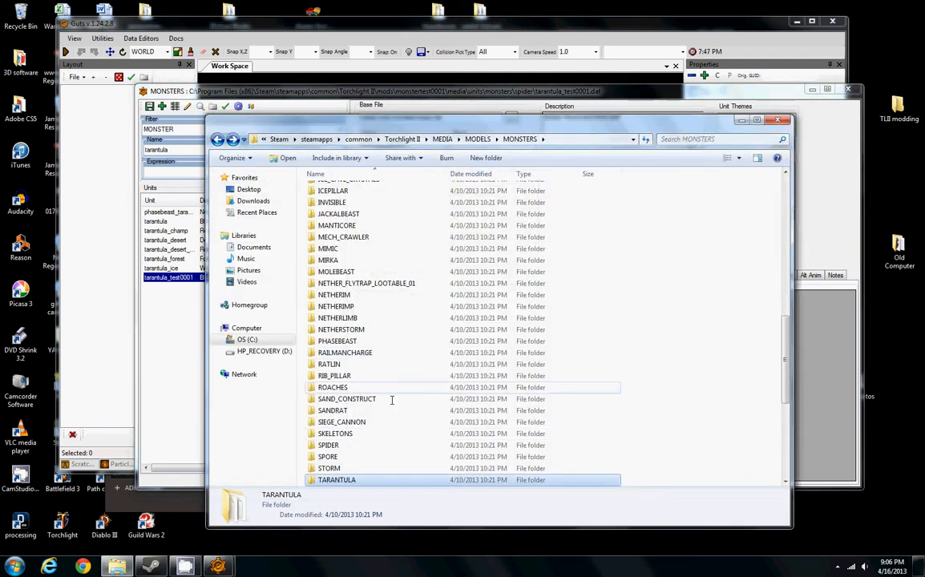
{"action": "scroll", "coordinate": [344, 417], "scroll_direction": "down", "scroll_amount": 1}
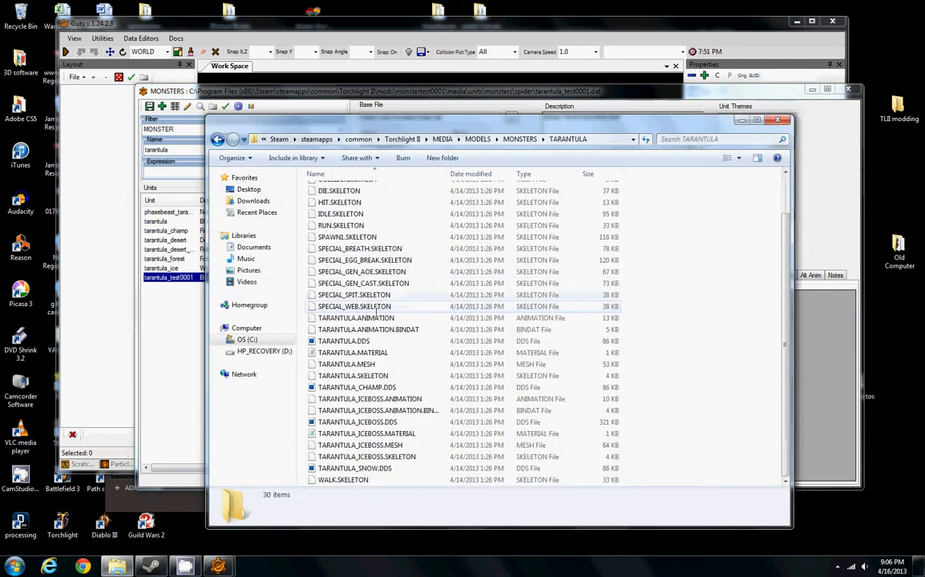
{"action": "double_click", "coordinate": [338, 354]}
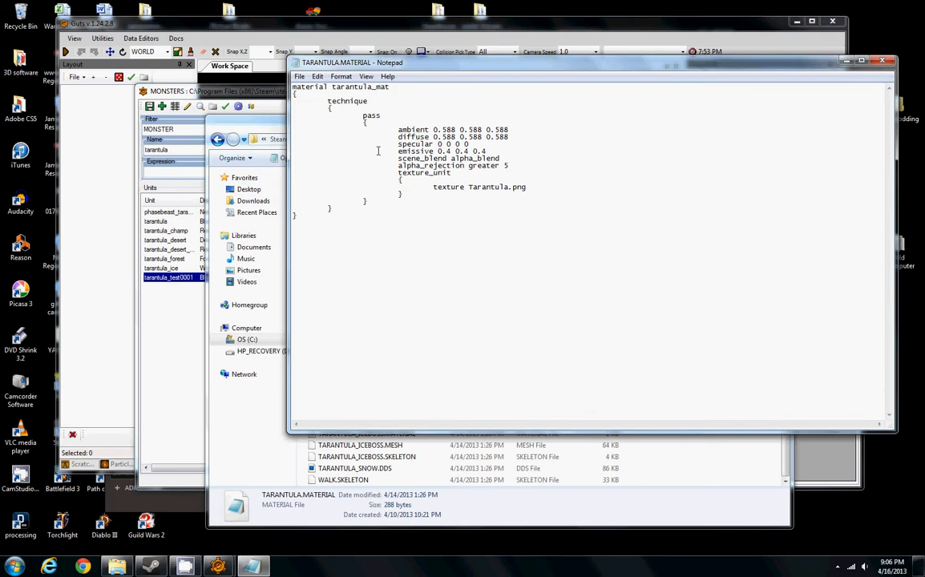
{"action": "left_click_drag", "start_coordinate": [392, 86], "coordinate": [294, 87]}
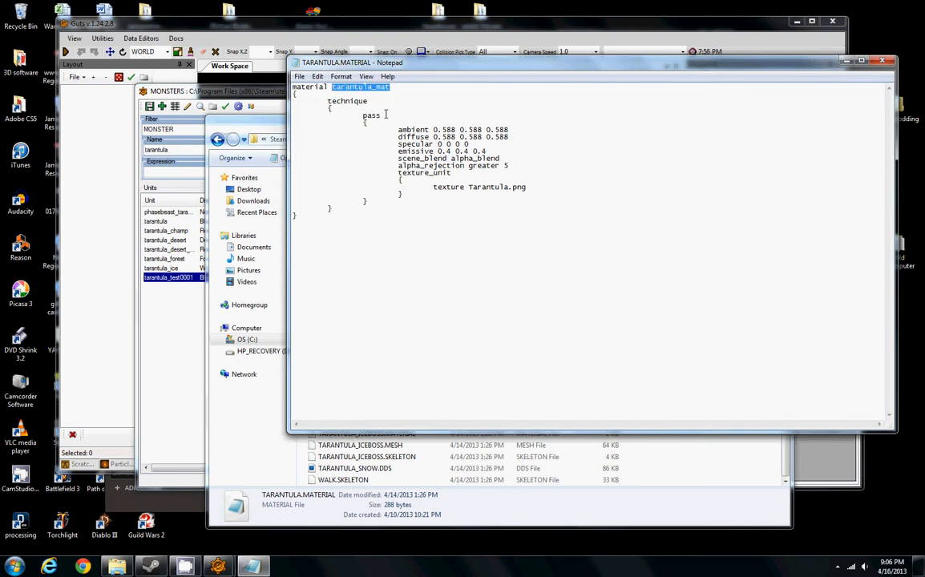
{"action": "left_click", "coordinate": [188, 390]}
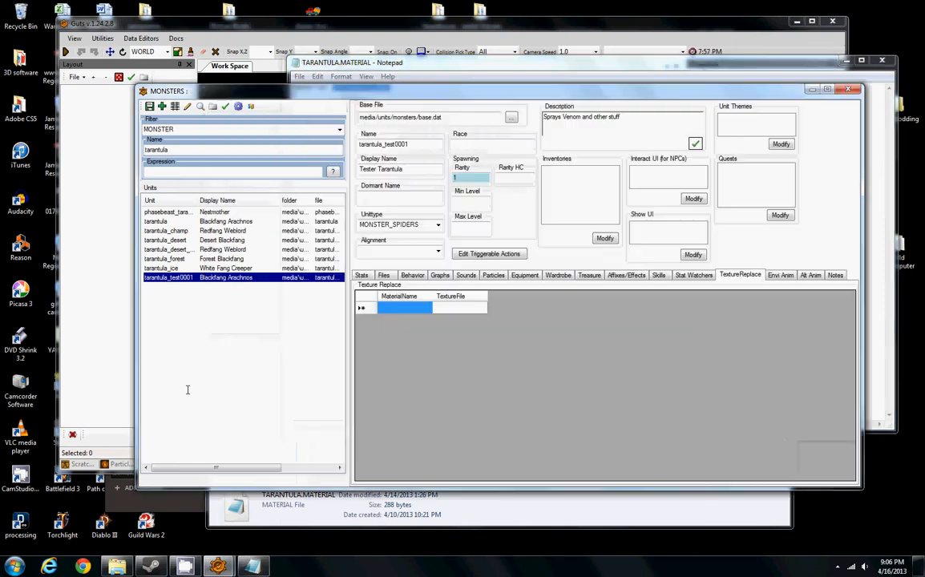
{"action": "left_click", "coordinate": [445, 307]}
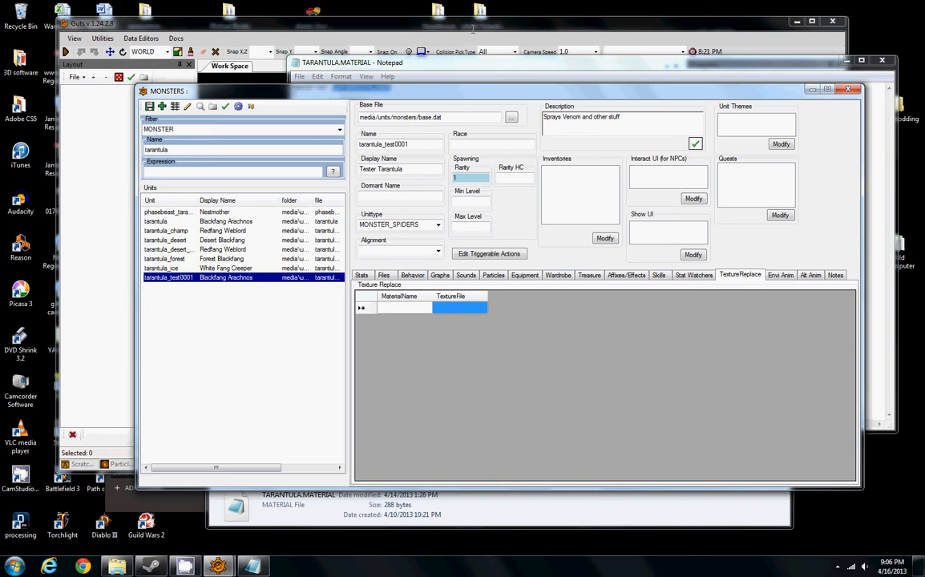
Select the recolored tarantula DDS on the desktop and open the monstertest0001 mod's media folder through the TLII modding folder's Torchlight II shortcut.
{"action": "left_click_drag", "start_coordinate": [473, 29], "coordinate": [543, 31]}
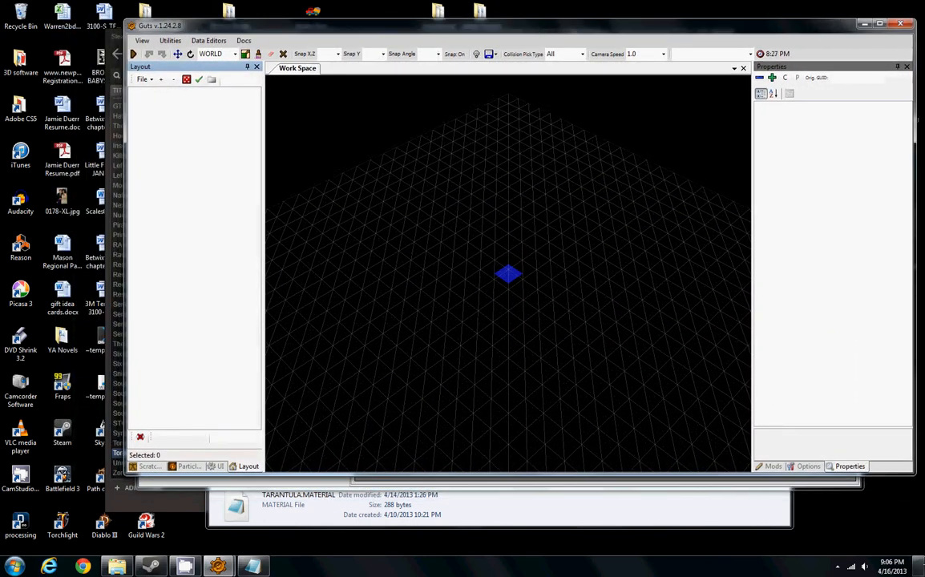
{"action": "left_click", "coordinate": [920, 567]}
{"action": "left_click", "coordinate": [148, 161]}
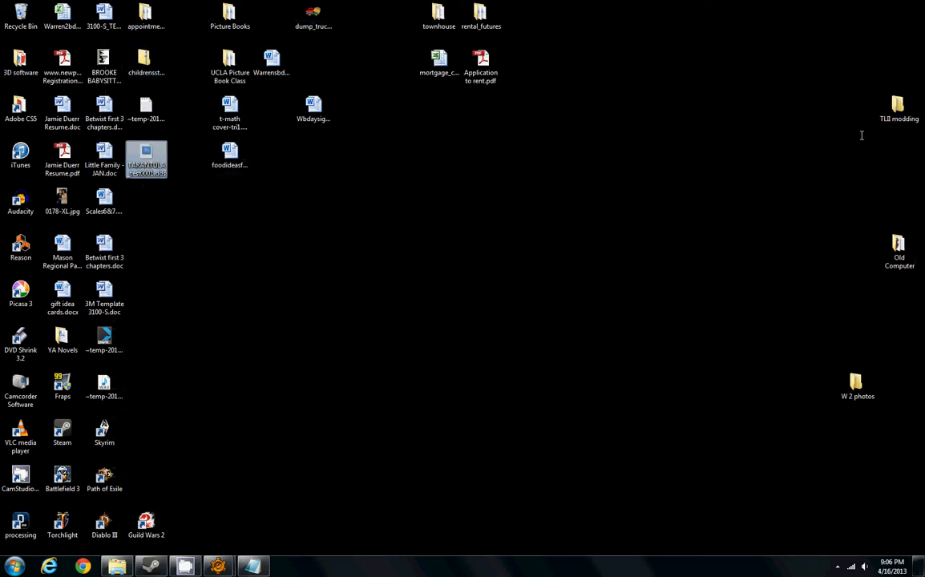
{"action": "double_click", "coordinate": [897, 109]}
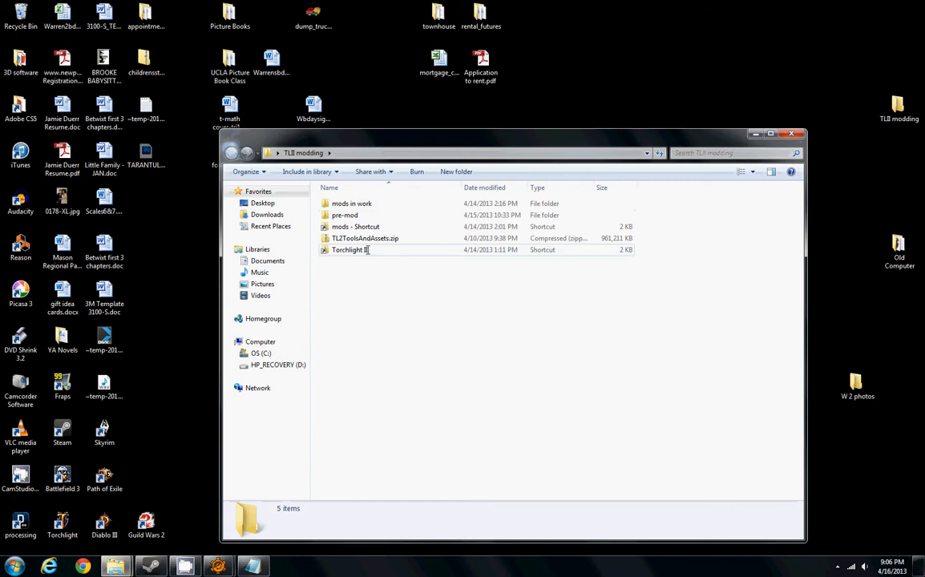
{"action": "double_click", "coordinate": [366, 249]}
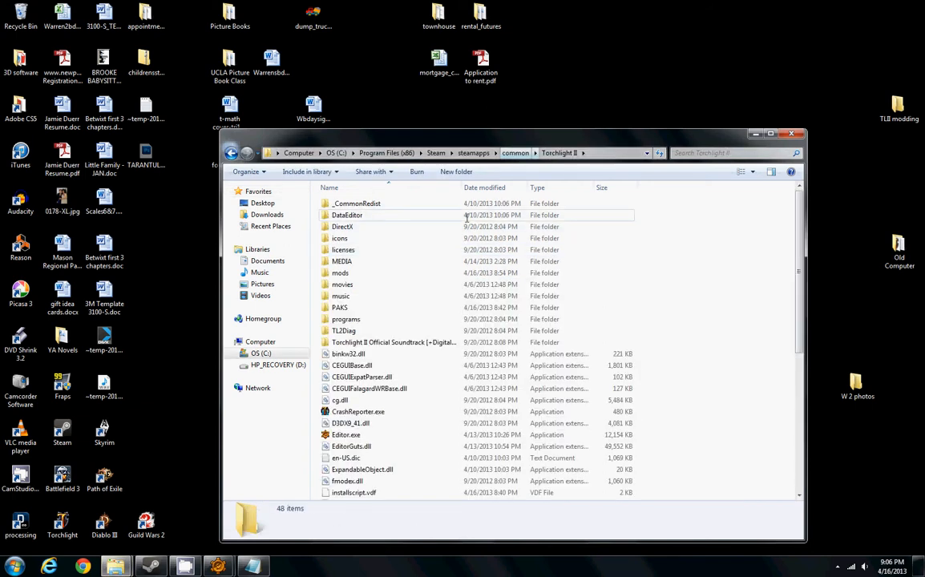
{"action": "double_click", "coordinate": [351, 274]}
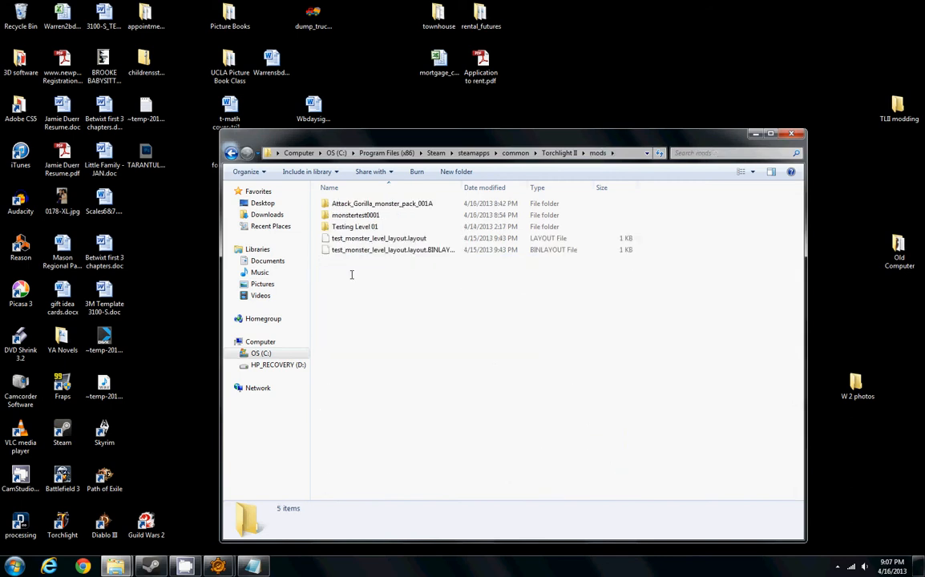
{"action": "double_click", "coordinate": [365, 216]}
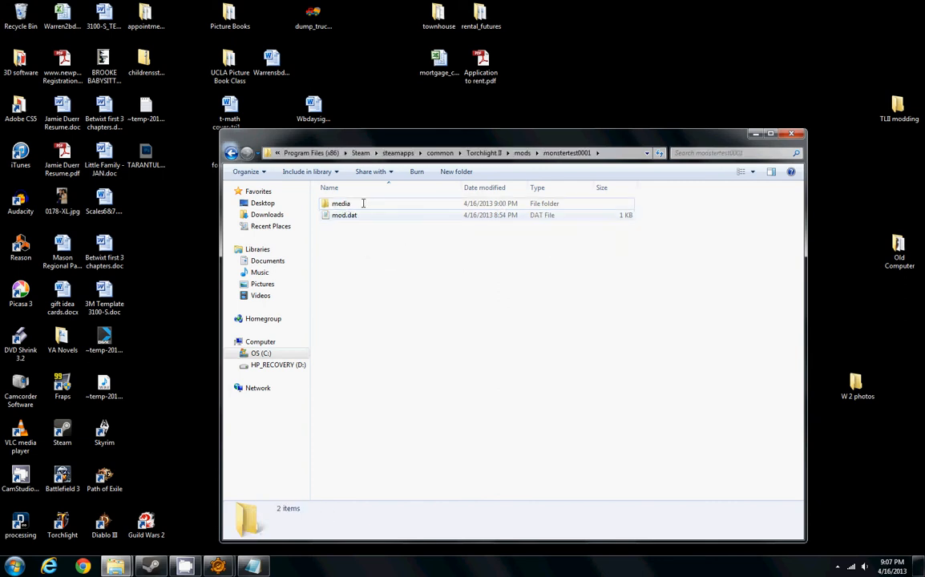
{"action": "double_click", "coordinate": [363, 203]}
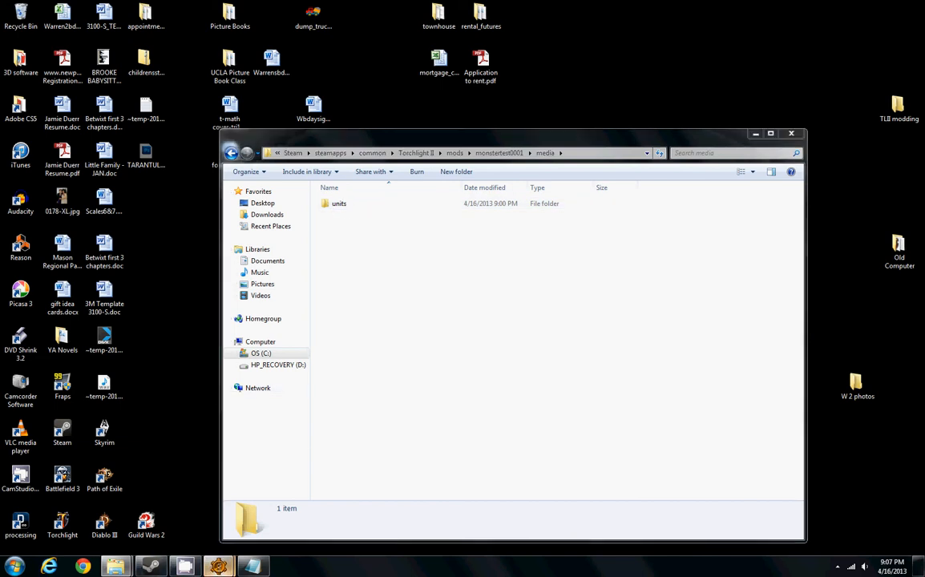
Switch back to the GUTS monster editor and save the tarantula_test0001 unit.
{"action": "mouse_move", "coordinate": [218, 566]}
{"action": "left_click", "coordinate": [157, 505]}
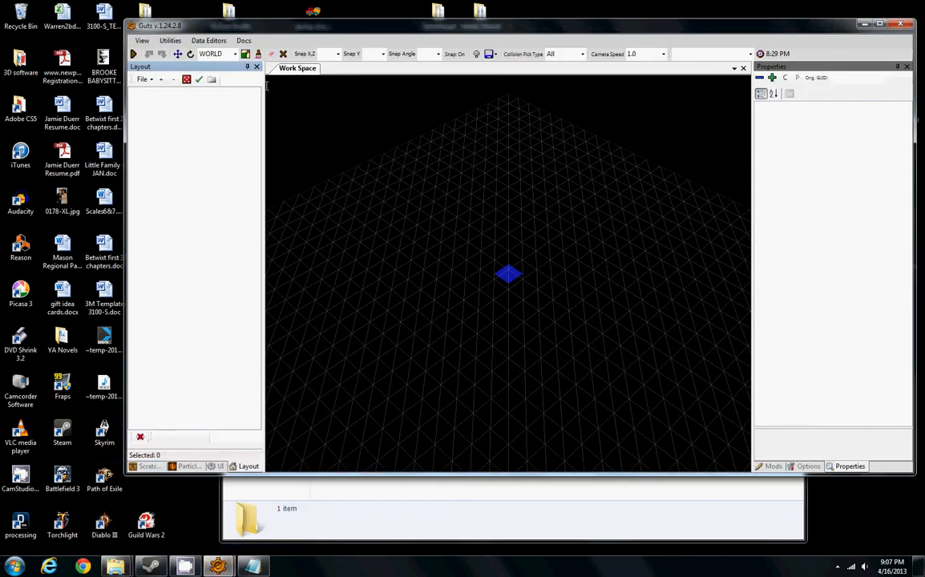
{"action": "left_click", "coordinate": [151, 567]}
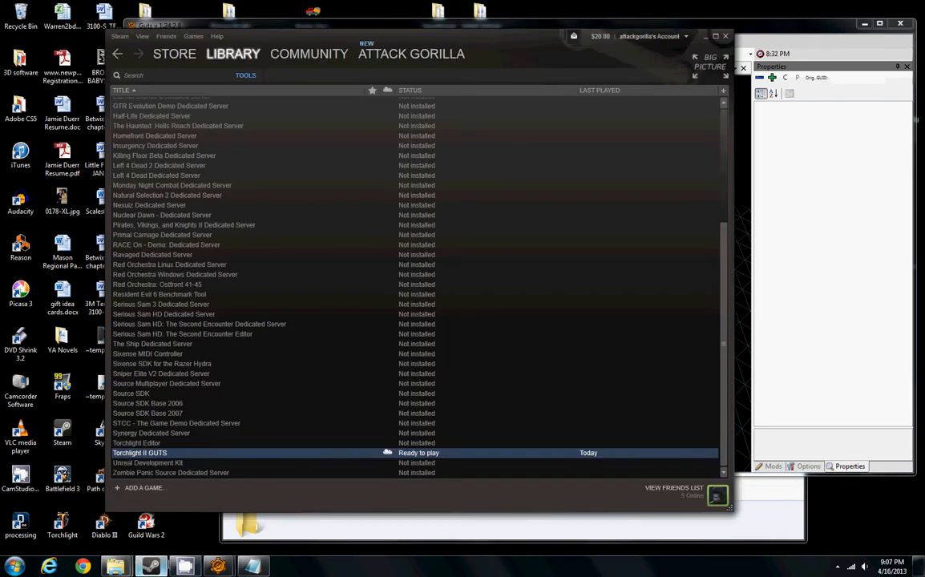
{"action": "left_click", "coordinate": [278, 507]}
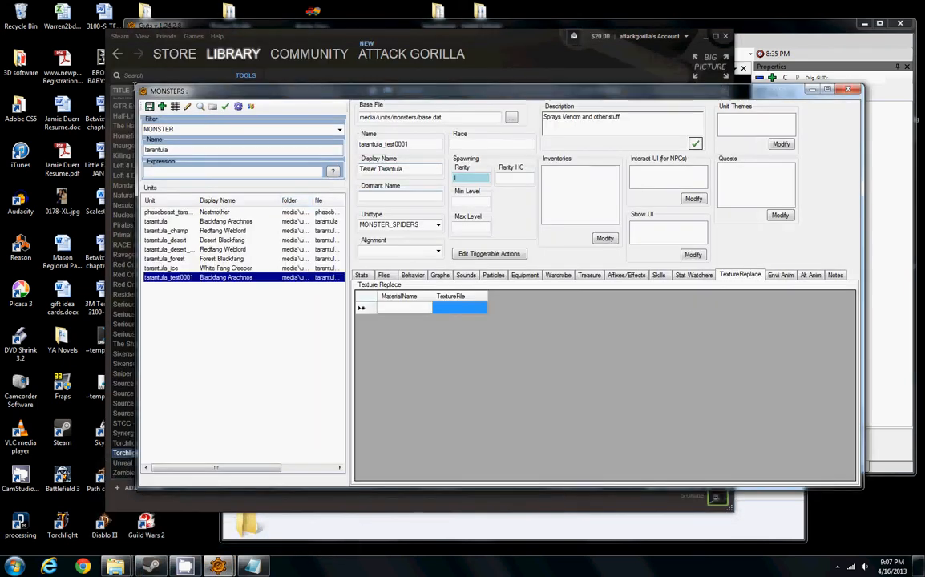
{"action": "left_click", "coordinate": [150, 107]}
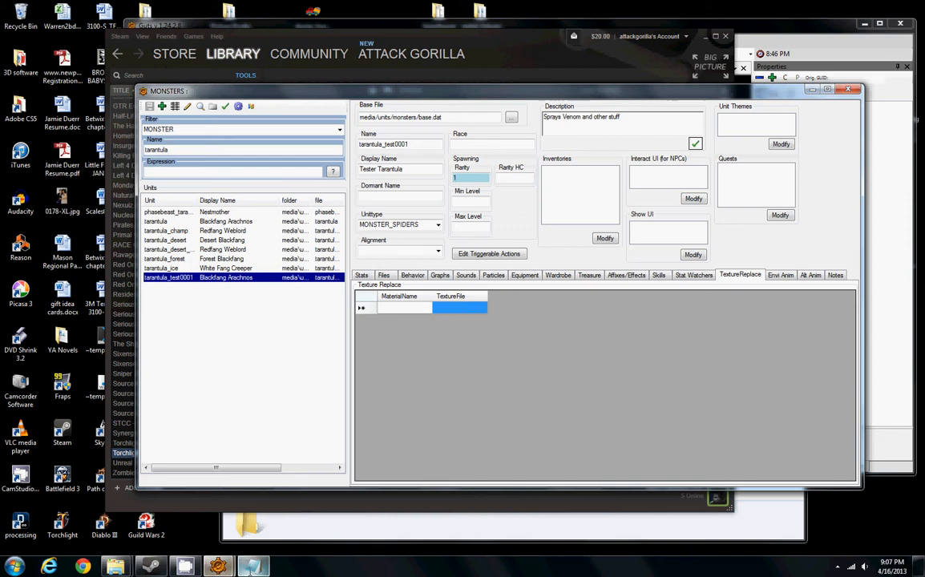
Open tarantula_test0001.dat from the spider folder under media, units, monsters in the monstertest0001 mod.
{"action": "mouse_move", "coordinate": [253, 567]}
{"action": "mouse_move", "coordinate": [261, 517]}
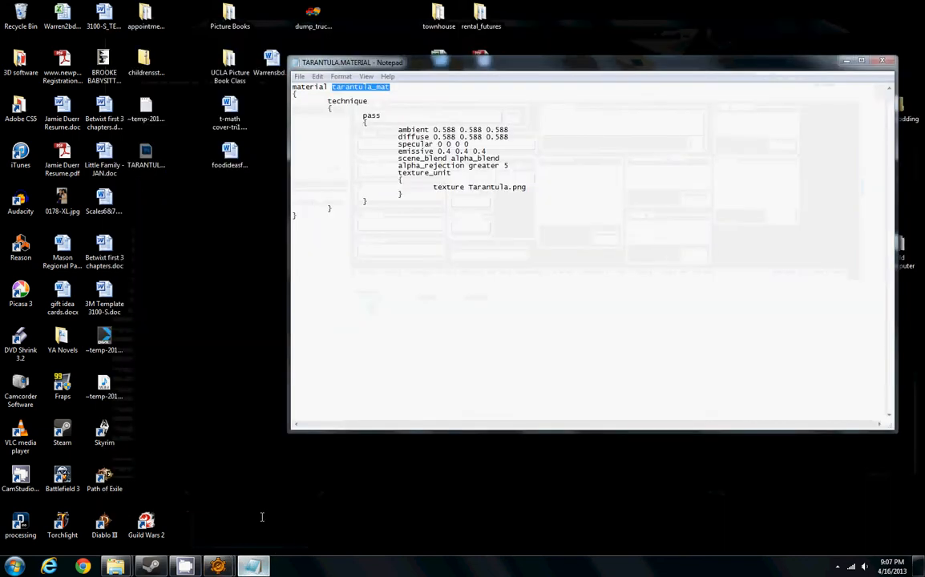
{"action": "mouse_move", "coordinate": [116, 567]}
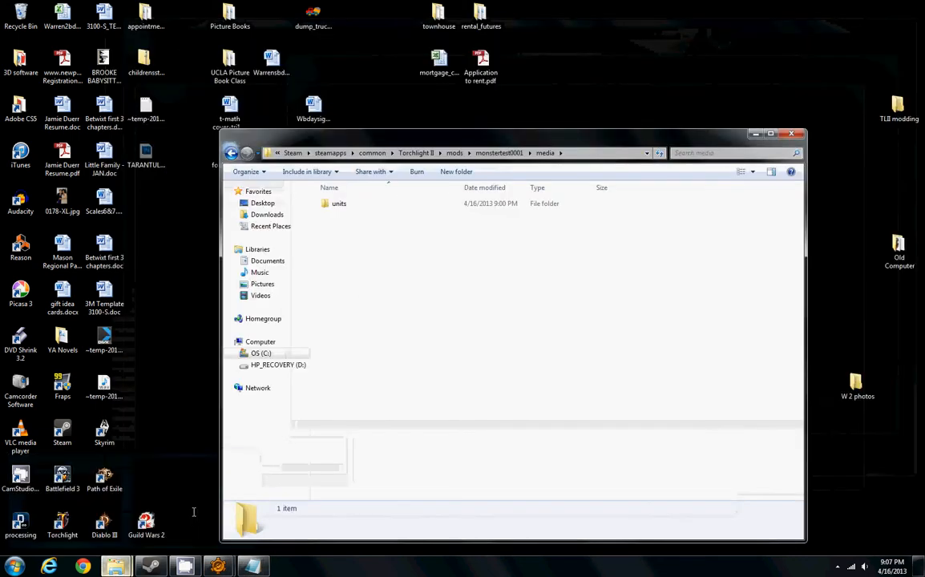
{"action": "left_click", "coordinate": [193, 511]}
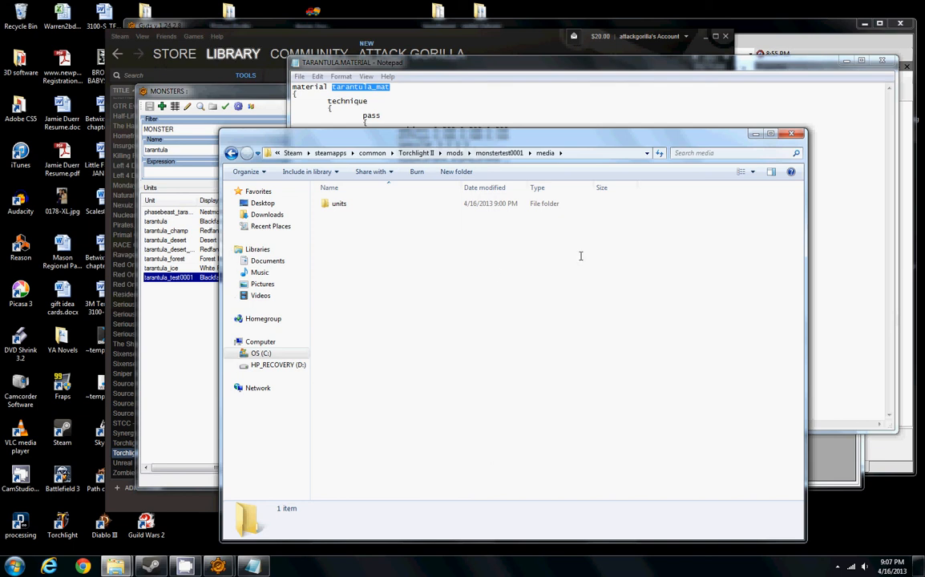
{"action": "left_click", "coordinate": [456, 153]}
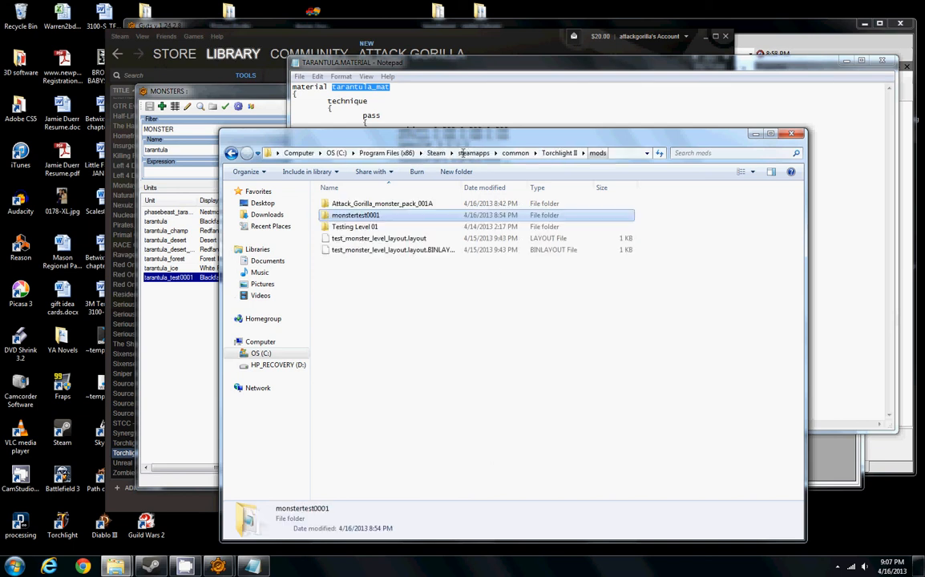
{"action": "double_click", "coordinate": [357, 216]}
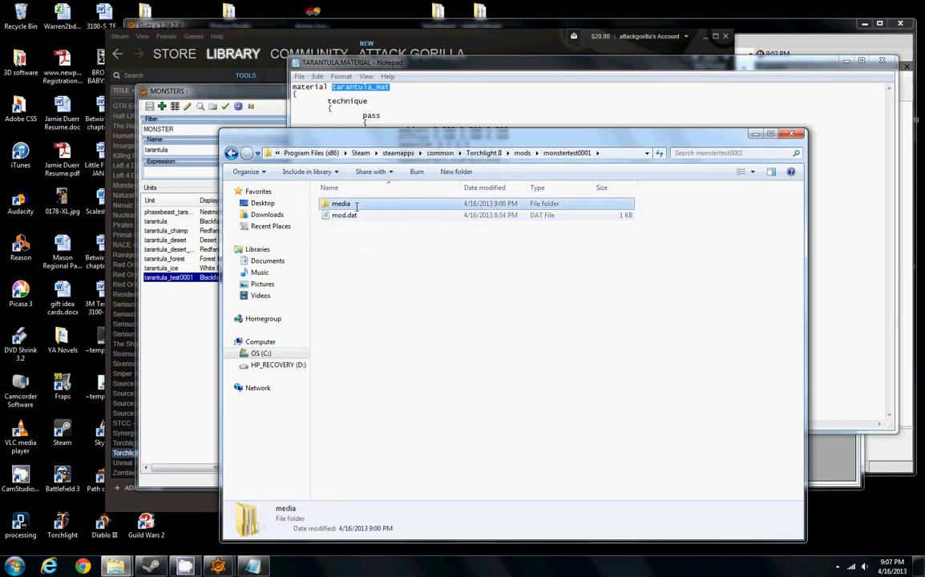
{"action": "double_click", "coordinate": [355, 205]}
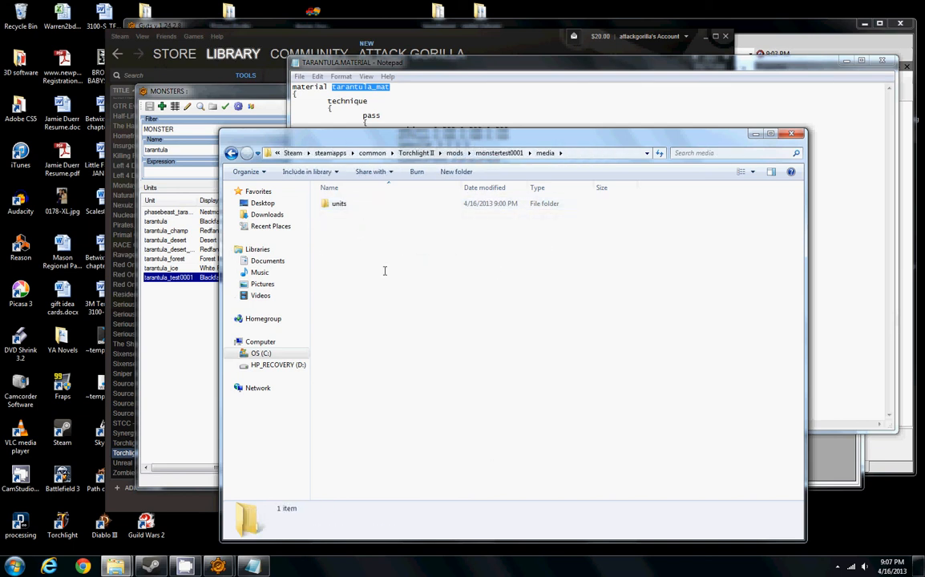
{"action": "double_click", "coordinate": [340, 204]}
{"action": "double_click", "coordinate": [353, 203]}
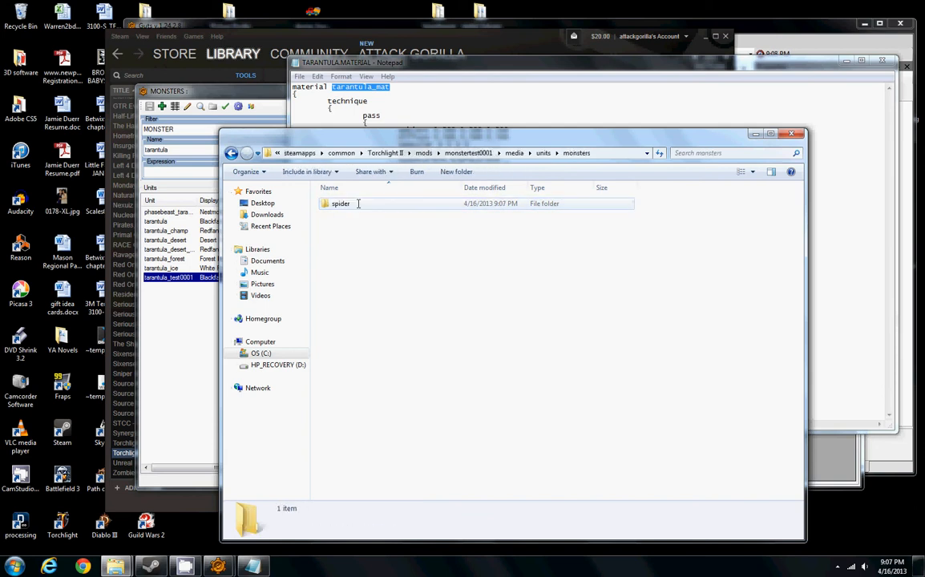
{"action": "double_click", "coordinate": [357, 205]}
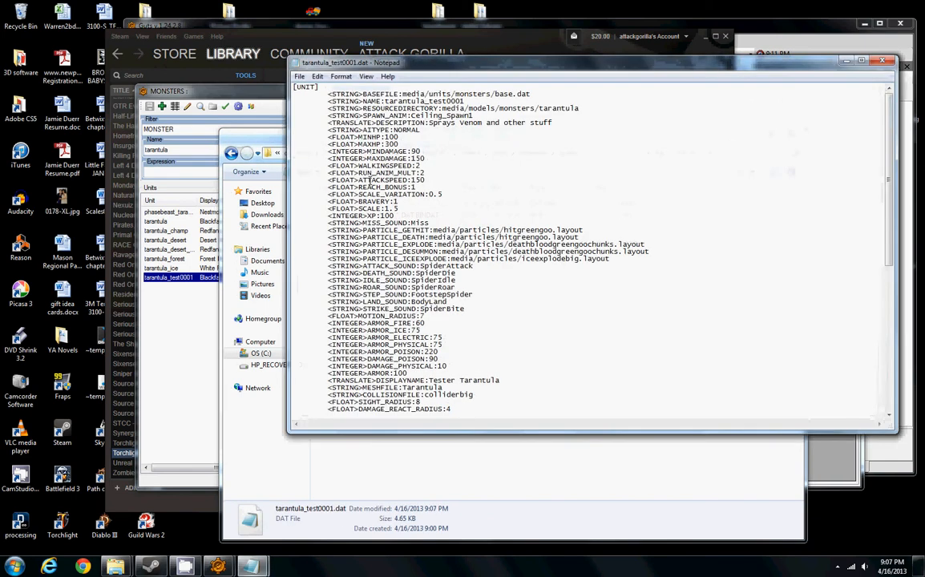
Review the unit definition in tarantula_test0001.dat, including the VARKOLYN_TELEPORT skill entry, and put the file out of view.
{"action": "scroll", "coordinate": [393, 248], "scroll_direction": "down", "scroll_amount": 12}
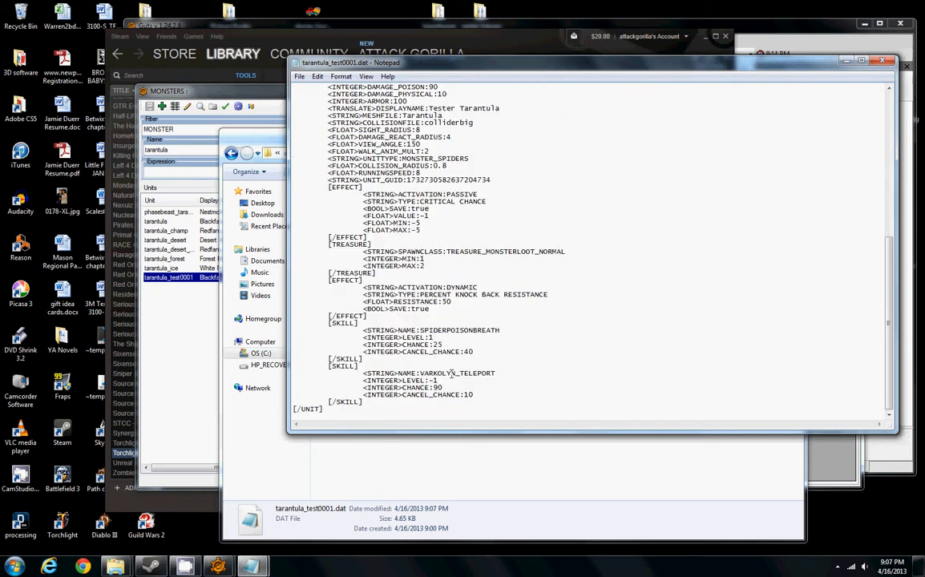
{"action": "left_click_drag", "start_coordinate": [446, 373], "coordinate": [498, 372]}
{"action": "left_click", "coordinate": [509, 377]}
{"action": "scroll", "coordinate": [511, 379], "scroll_direction": "up", "scroll_amount": 13}
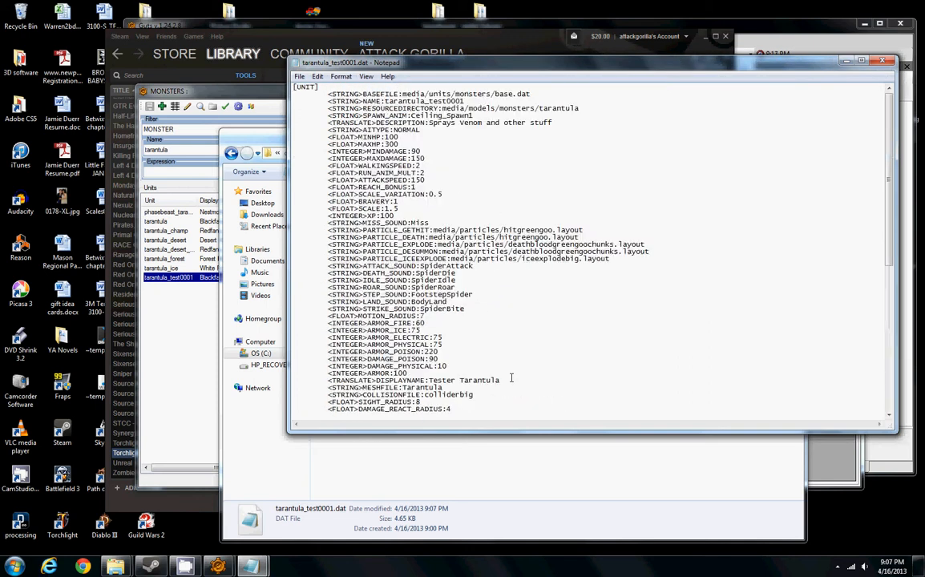
{"action": "left_click", "coordinate": [845, 62]}
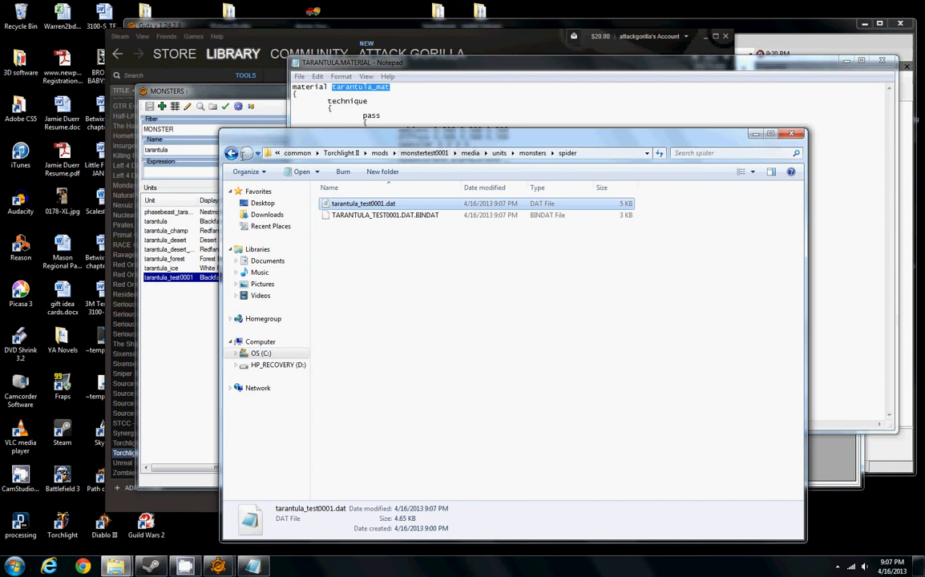
Return to the mod's media folder and place the game's TARANTULA models folder window beside it as a path reference.
{"action": "left_click", "coordinate": [232, 152]}
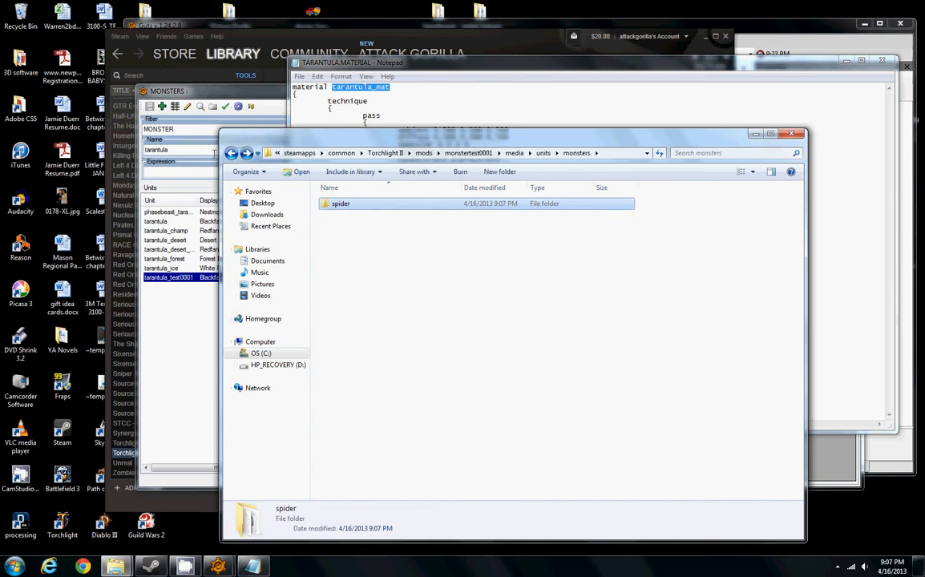
{"action": "left_click", "coordinate": [514, 153]}
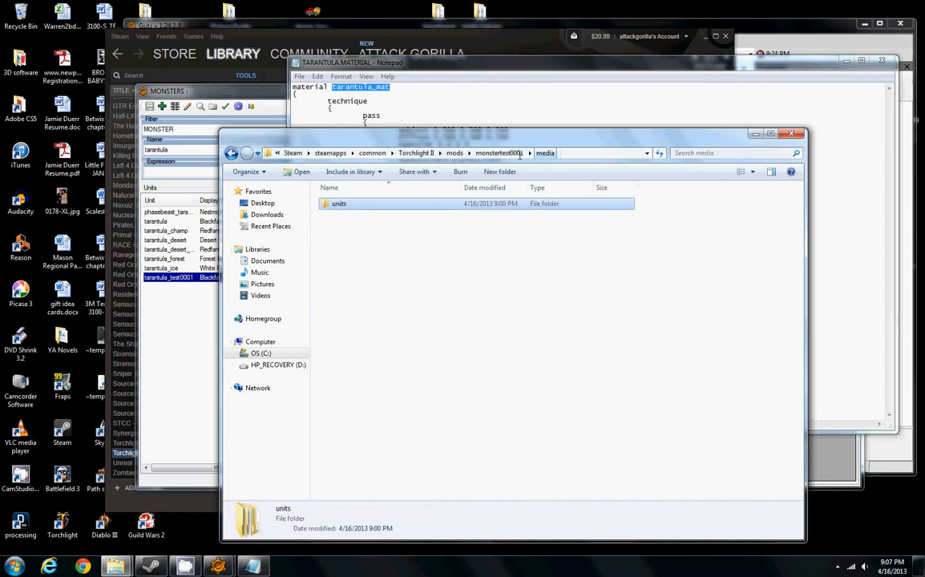
{"action": "left_click", "coordinate": [321, 239]}
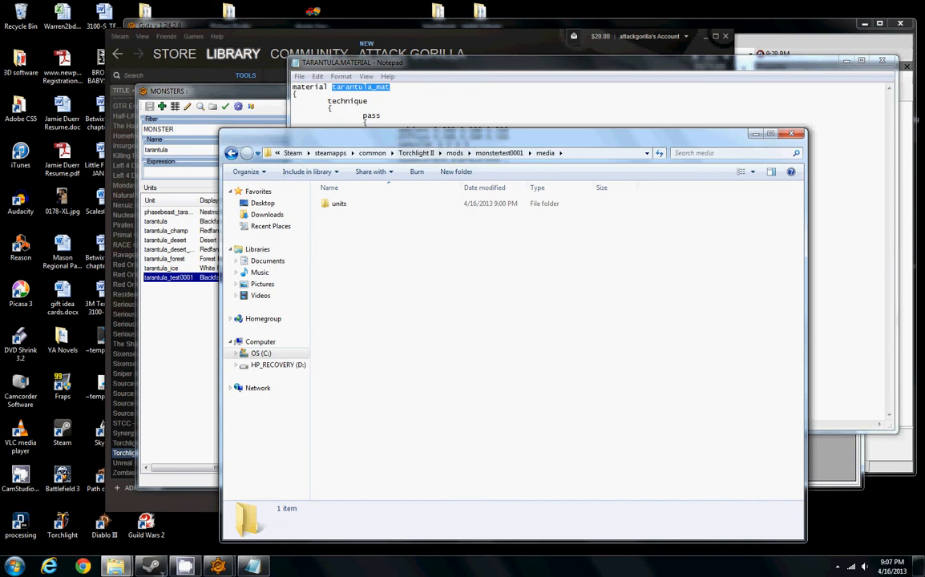
{"action": "mouse_move", "coordinate": [116, 566]}
{"action": "mouse_move", "coordinate": [157, 519]}
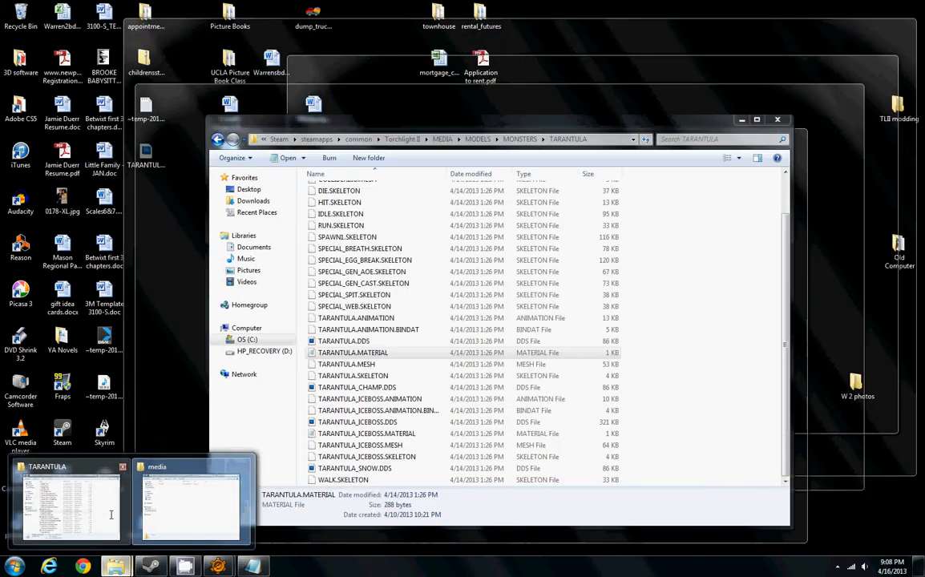
{"action": "left_click", "coordinate": [100, 465]}
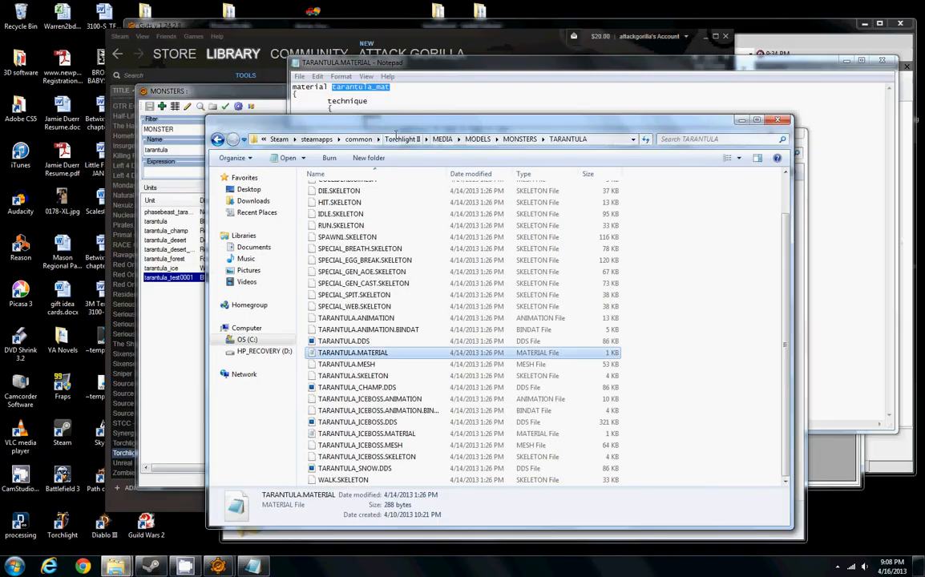
{"action": "left_click_drag", "start_coordinate": [393, 133], "coordinate": [237, 82]}
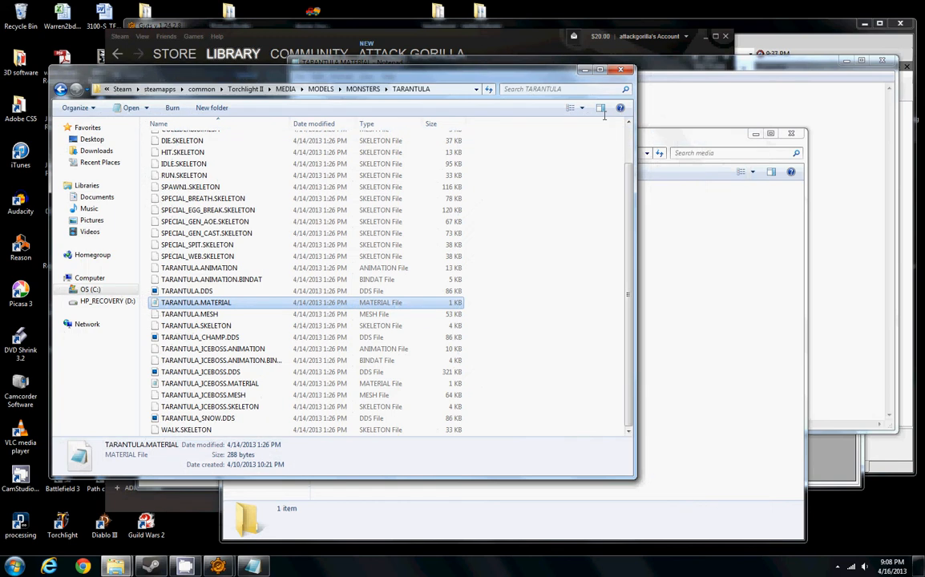
{"action": "left_click", "coordinate": [655, 132]}
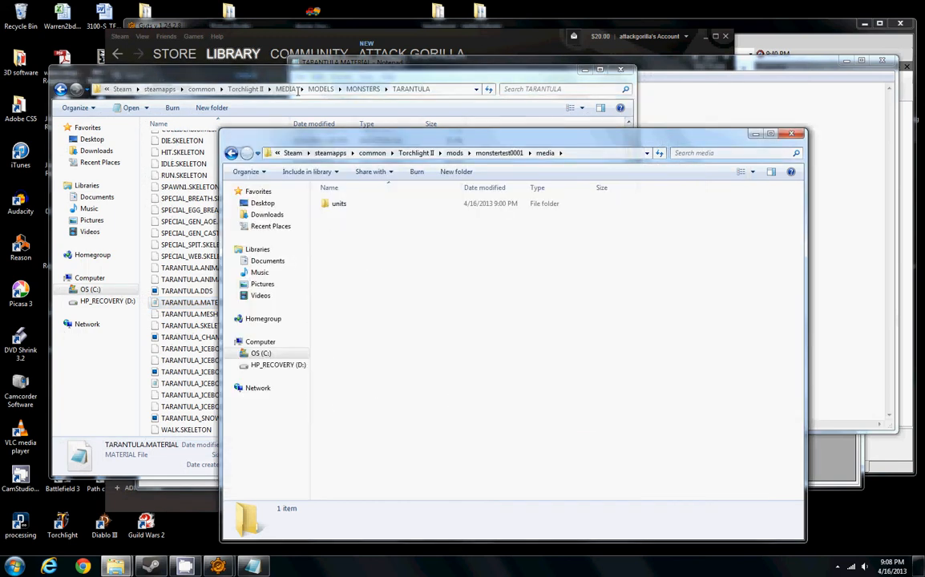
Create a folder named models in the monstertest0001 mod's media folder and open it.
{"action": "right_click", "coordinate": [363, 274]}
{"action": "mouse_move", "coordinate": [310, 418]}
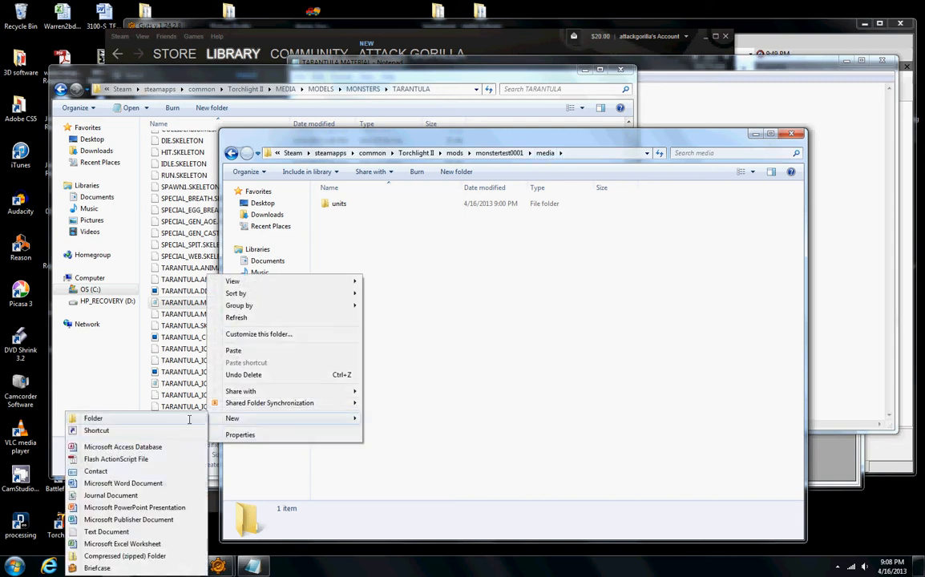
{"action": "left_click", "coordinate": [183, 417]}
{"action": "type", "text": "models"}
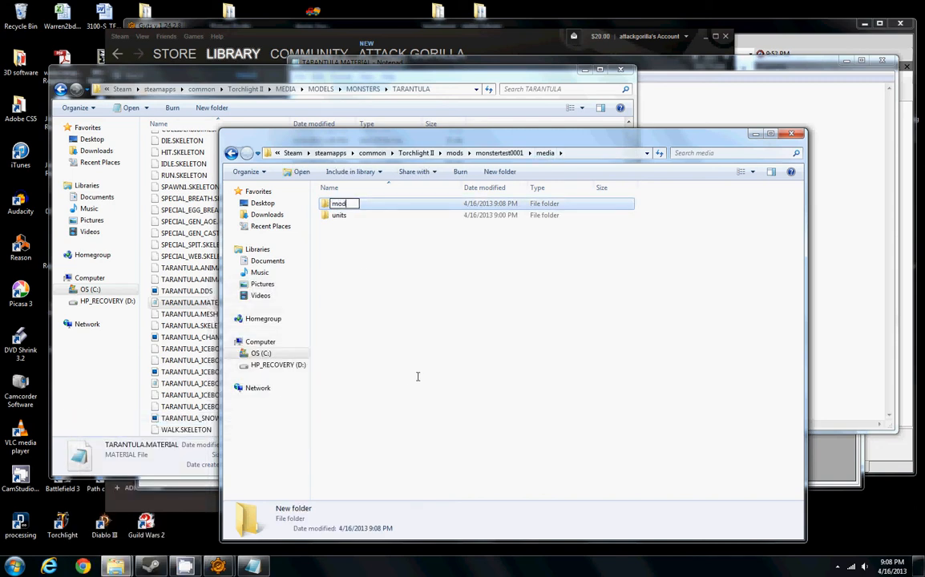
{"action": "left_click", "coordinate": [372, 341]}
{"action": "double_click", "coordinate": [335, 204]}
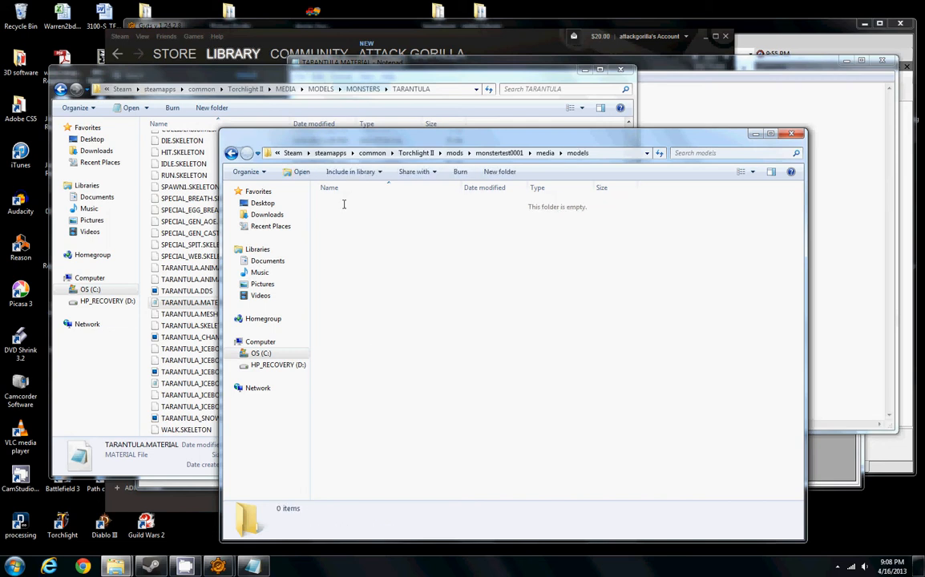
Create a folder named monsters inside the mod's models folder and open it.
{"action": "right_click", "coordinate": [371, 286]}
{"action": "mouse_move", "coordinate": [315, 430]}
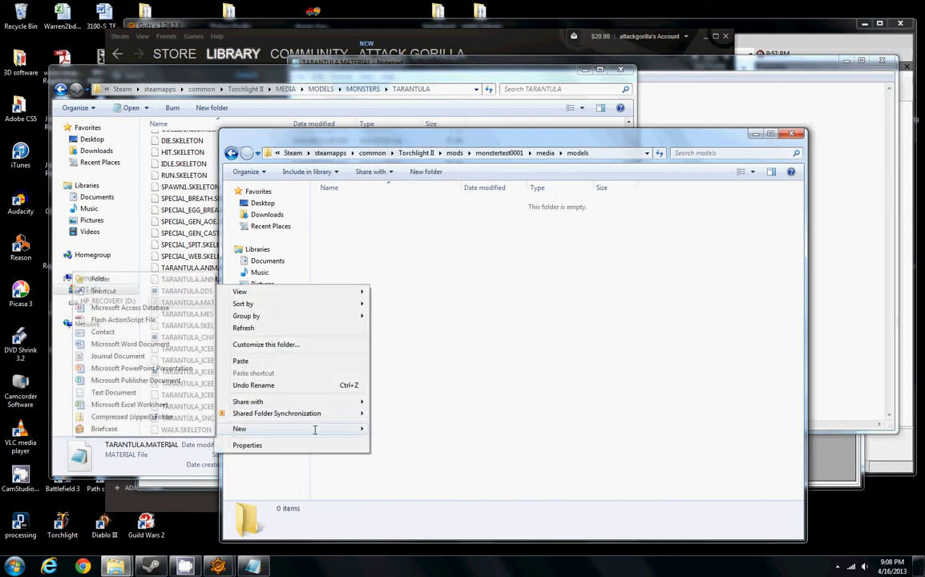
{"action": "left_click", "coordinate": [121, 279]}
{"action": "type", "text": "monsters"}
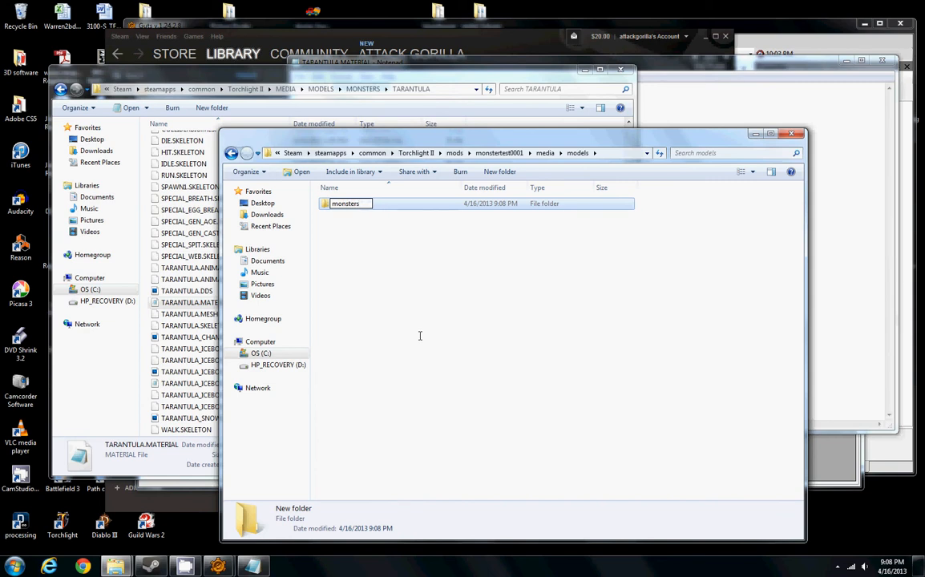
{"action": "key", "text": "Return"}
{"action": "double_click", "coordinate": [349, 204]}
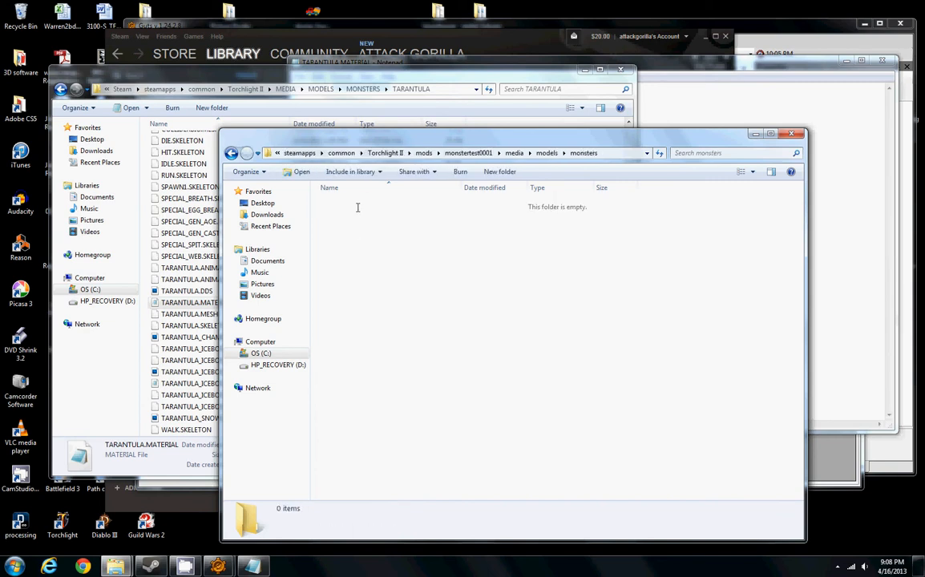
Create a testtarantula folder inside the mod's monsters models folder and paste the recolored TARANTULA_test0001.dds into it.
{"action": "right_click", "coordinate": [256, 280]}
{"action": "mouse_move", "coordinate": [341, 425]}
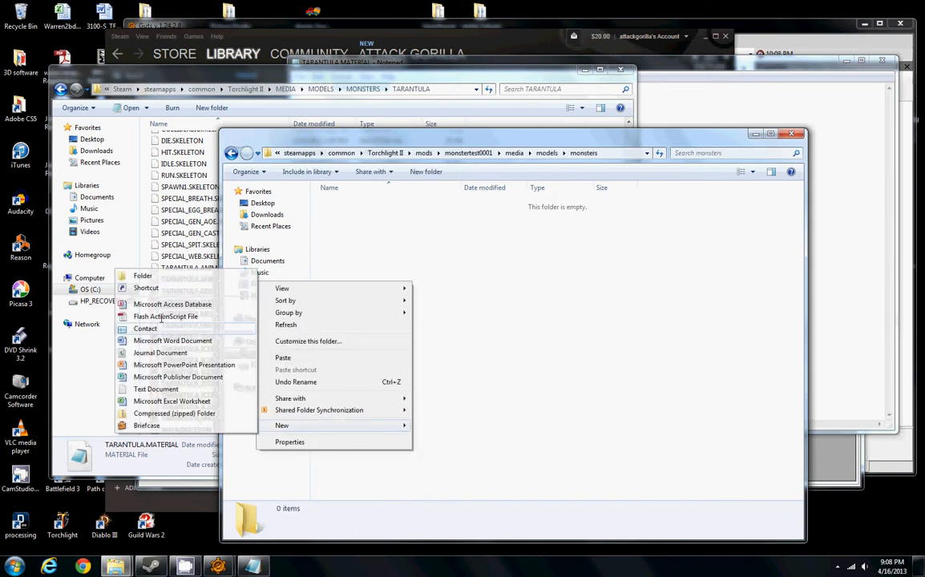
{"action": "left_click", "coordinate": [132, 247]}
{"action": "type", "text": "test"}
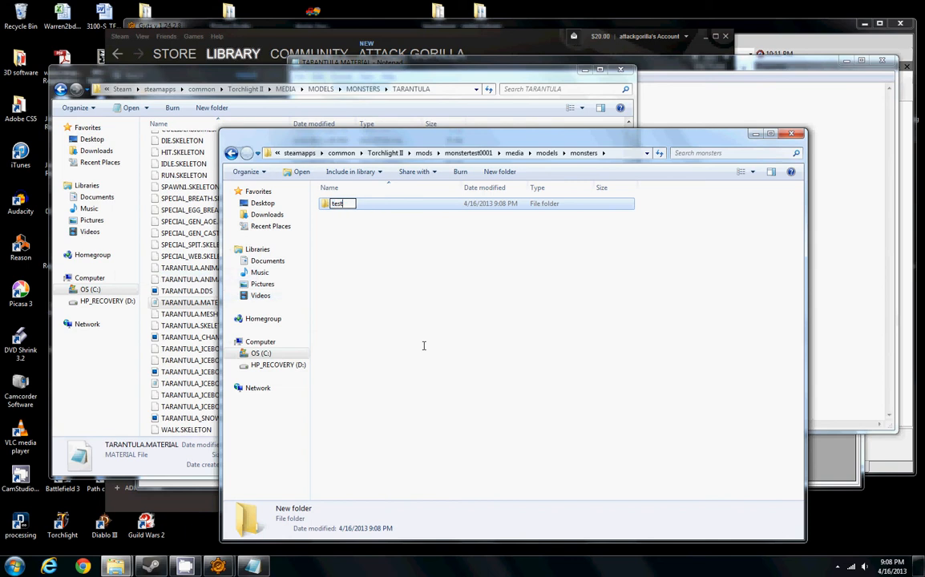
{"action": "type", "text": "tarantula"}
{"action": "left_click", "coordinate": [352, 221]}
{"action": "double_click", "coordinate": [353, 205]}
{"action": "right_click", "coordinate": [235, 273]}
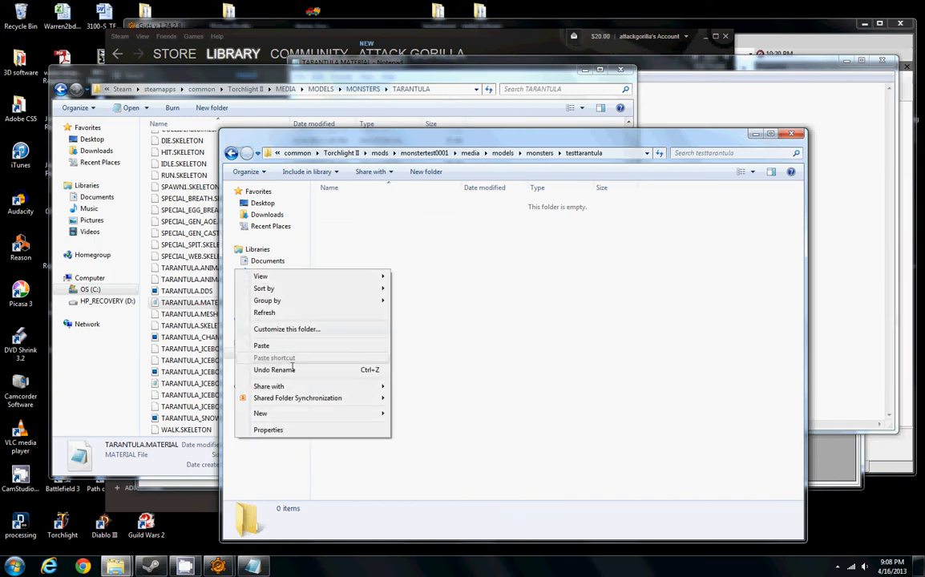
{"action": "left_click", "coordinate": [263, 346]}
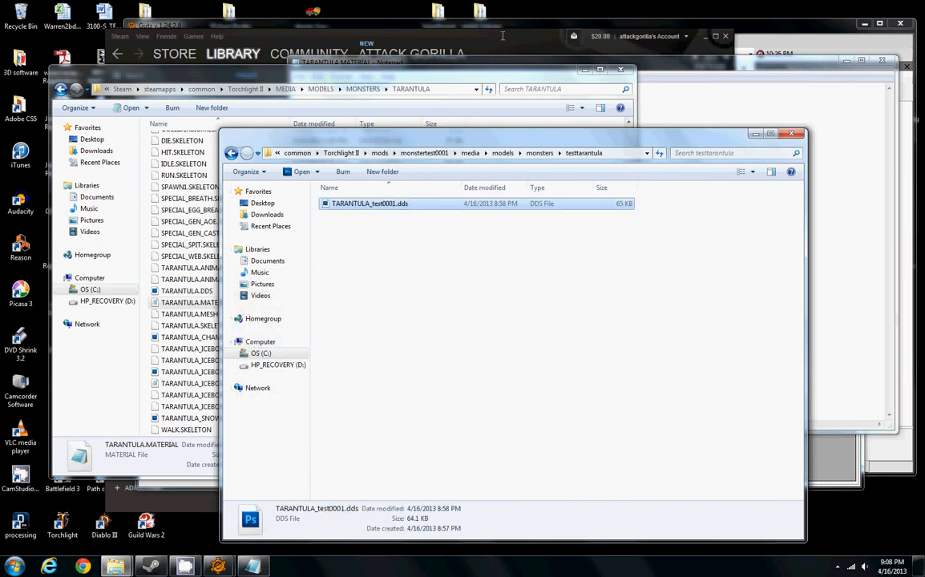
Switch to the MONSTERS editor and open the Texture Override file selection for the tarantula_test0001 unit.
{"action": "mouse_move", "coordinate": [218, 567]}
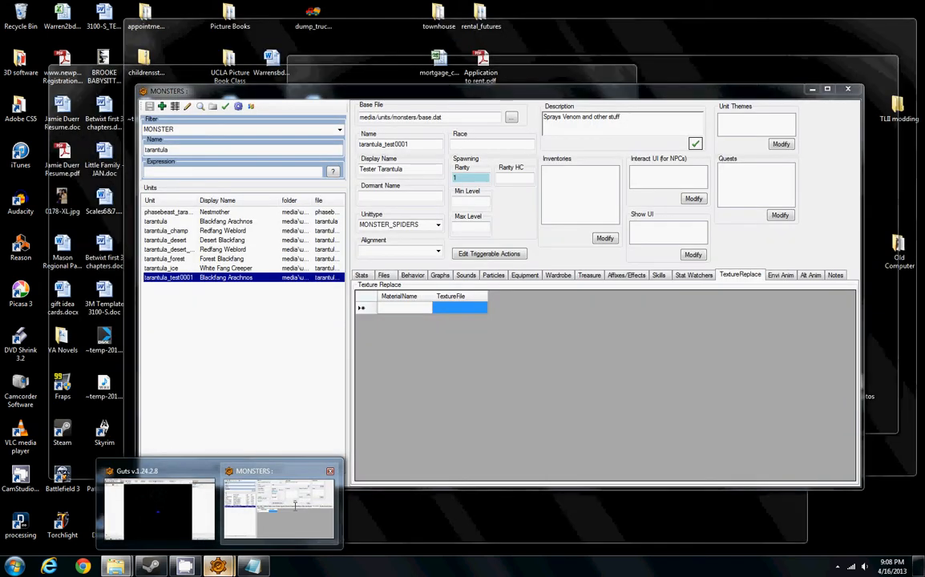
{"action": "left_click", "coordinate": [299, 507]}
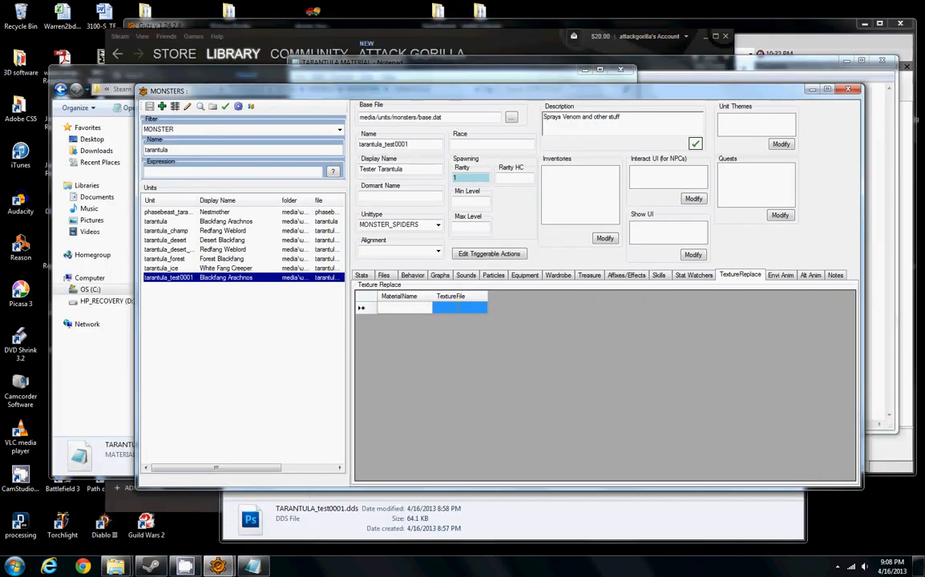
{"action": "left_click", "coordinate": [410, 307]}
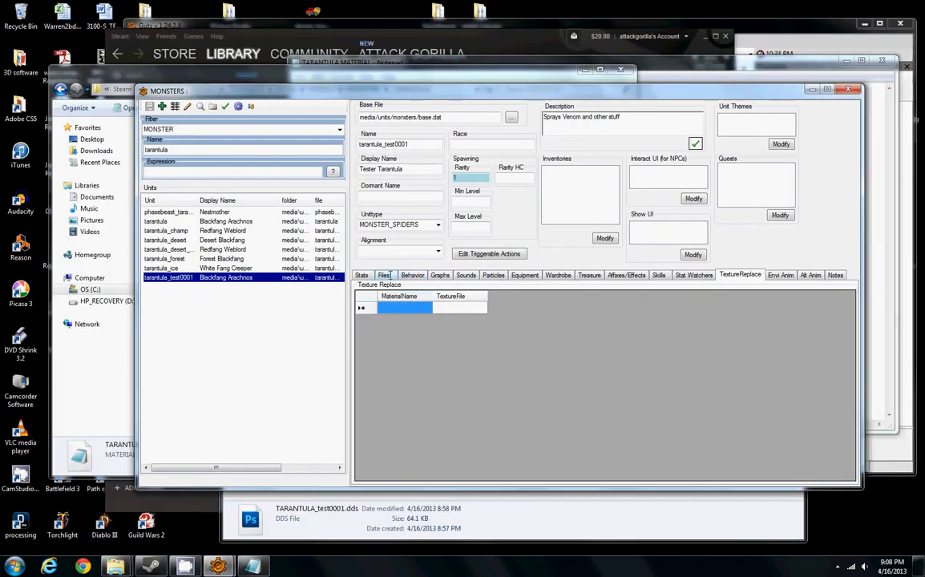
{"action": "left_click", "coordinate": [385, 275]}
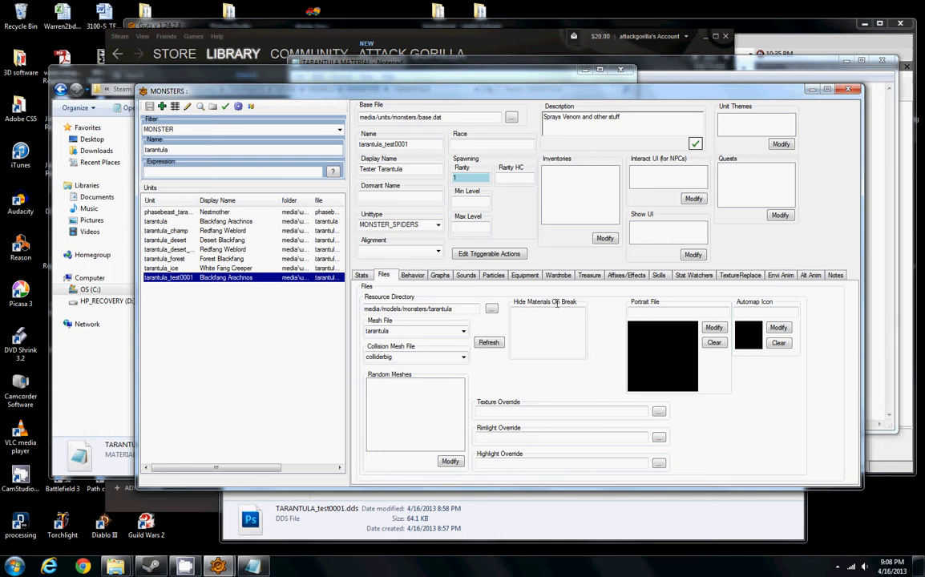
{"action": "left_click", "coordinate": [659, 411]}
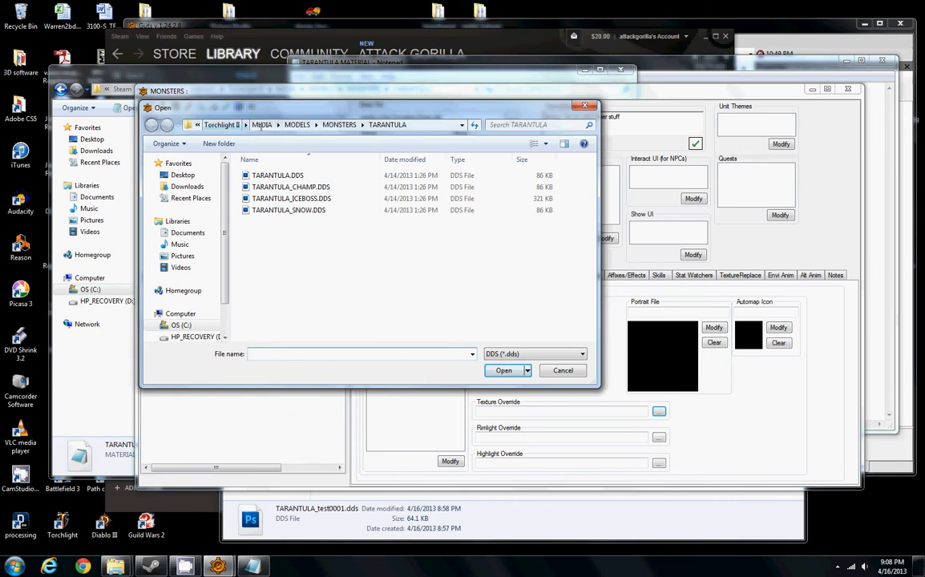
Set the Texture Override to TARANTULA_test0001.dds from monstertest0001's media/models/monsters/testtarantula folder, then save the unit and close its editor.
{"action": "left_click", "coordinate": [260, 125]}
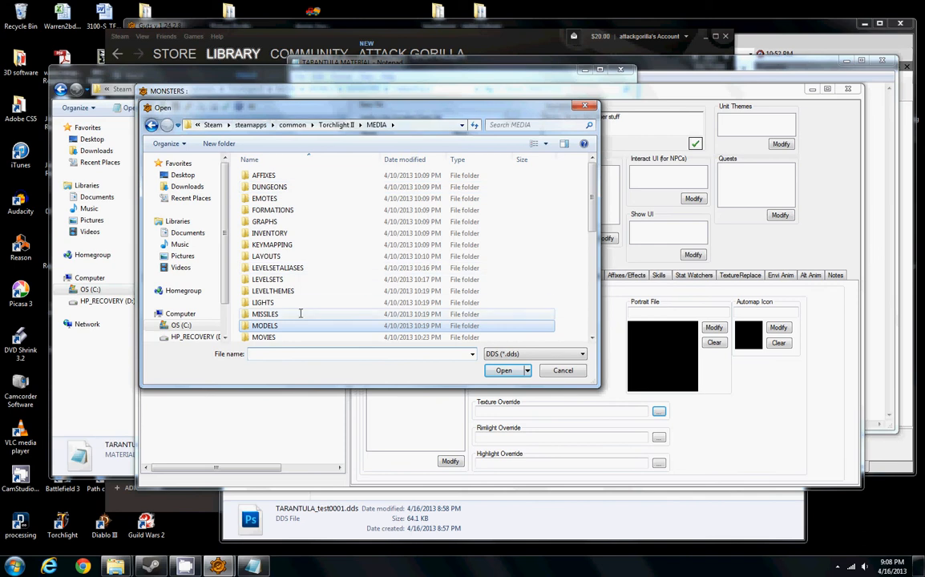
{"action": "left_click", "coordinate": [336, 125]}
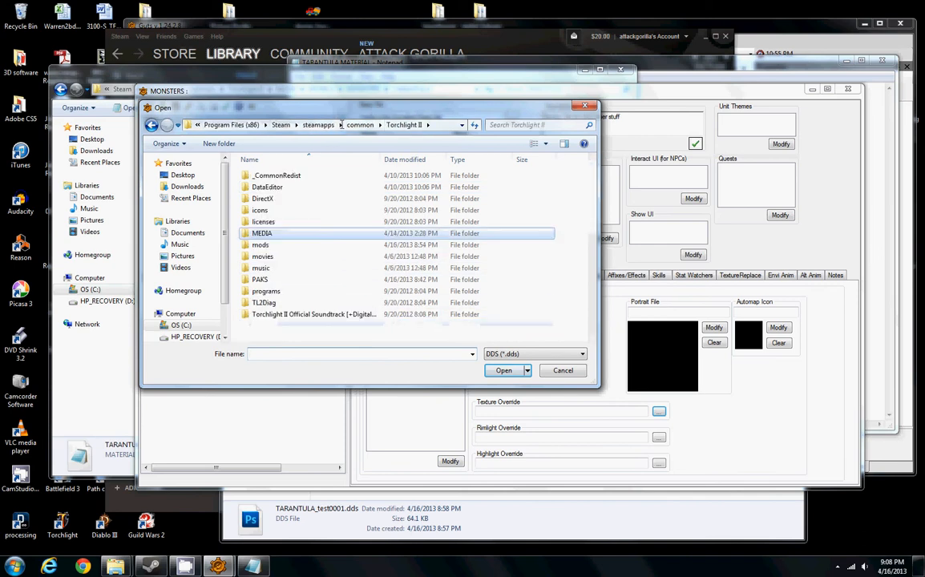
{"action": "double_click", "coordinate": [265, 243]}
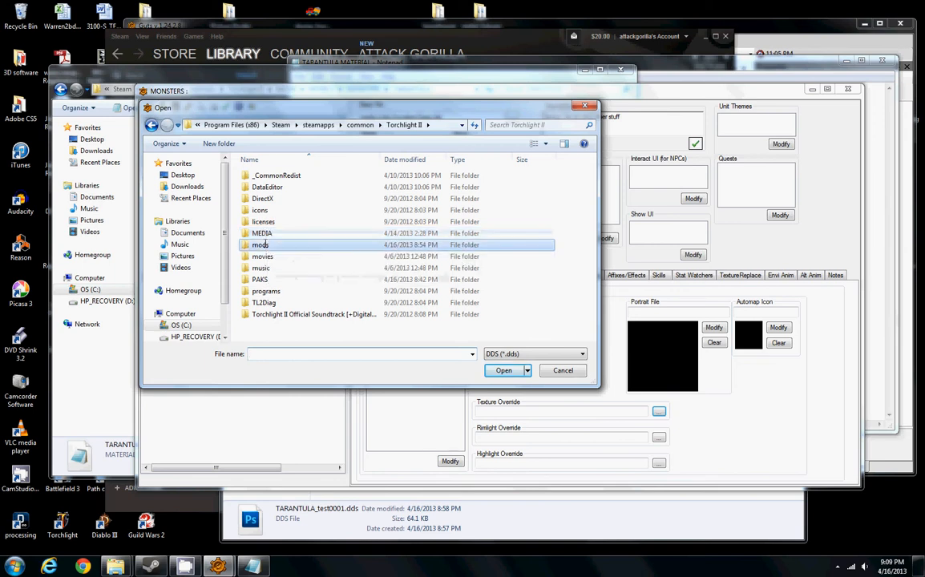
{"action": "double_click", "coordinate": [289, 186]}
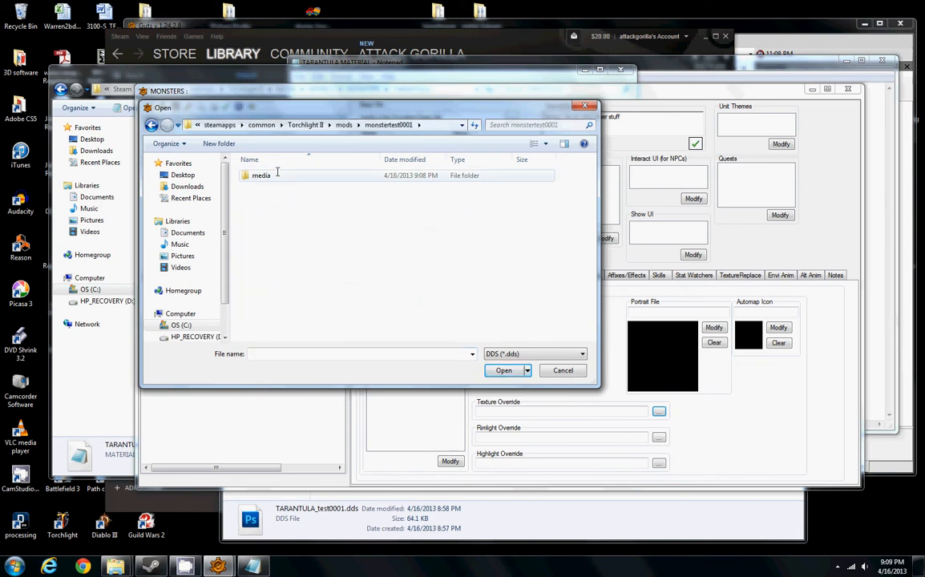
{"action": "double_click", "coordinate": [280, 175]}
{"action": "double_click", "coordinate": [265, 175]}
{"action": "double_click", "coordinate": [269, 177]}
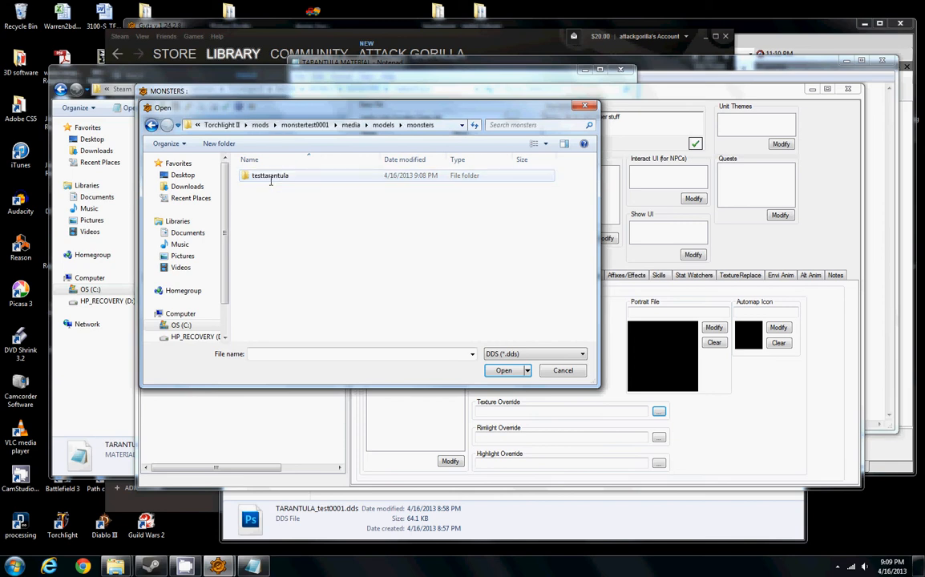
{"action": "double_click", "coordinate": [269, 176]}
{"action": "double_click", "coordinate": [271, 176]}
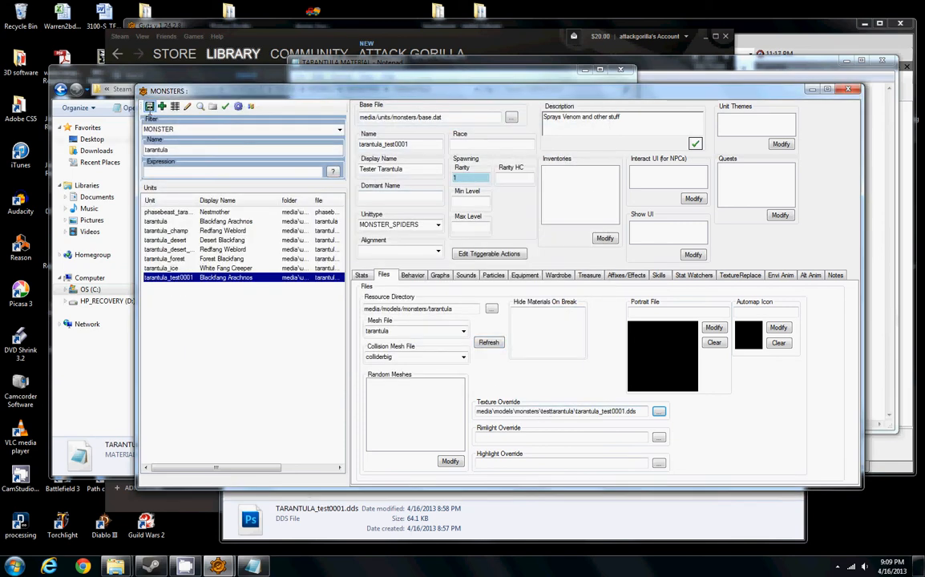
{"action": "left_click", "coordinate": [150, 107]}
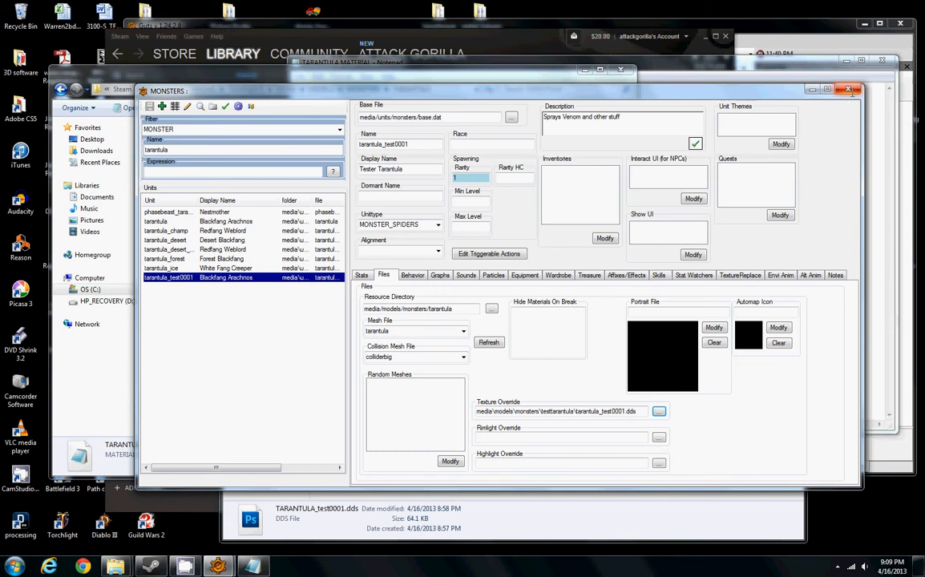
{"action": "left_click", "coordinate": [848, 89]}
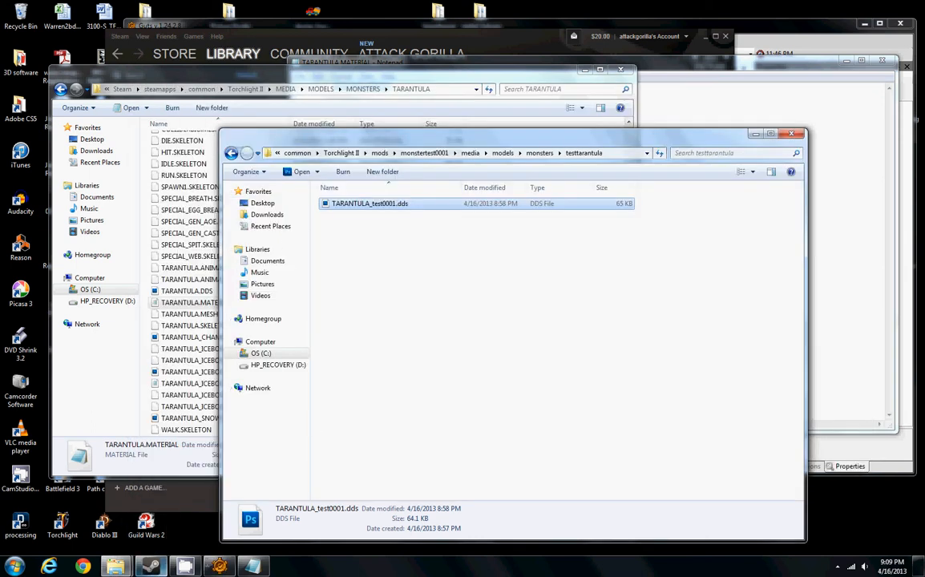
Switch to the main Guts window and open the Spawn Classes editor.
{"action": "left_click", "coordinate": [219, 566]}
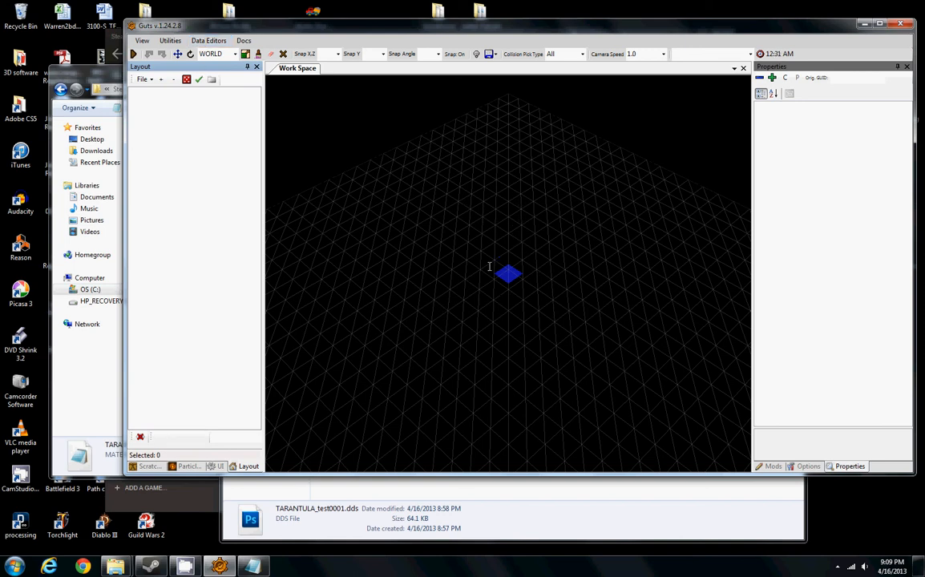
{"action": "left_click", "coordinate": [207, 41]}
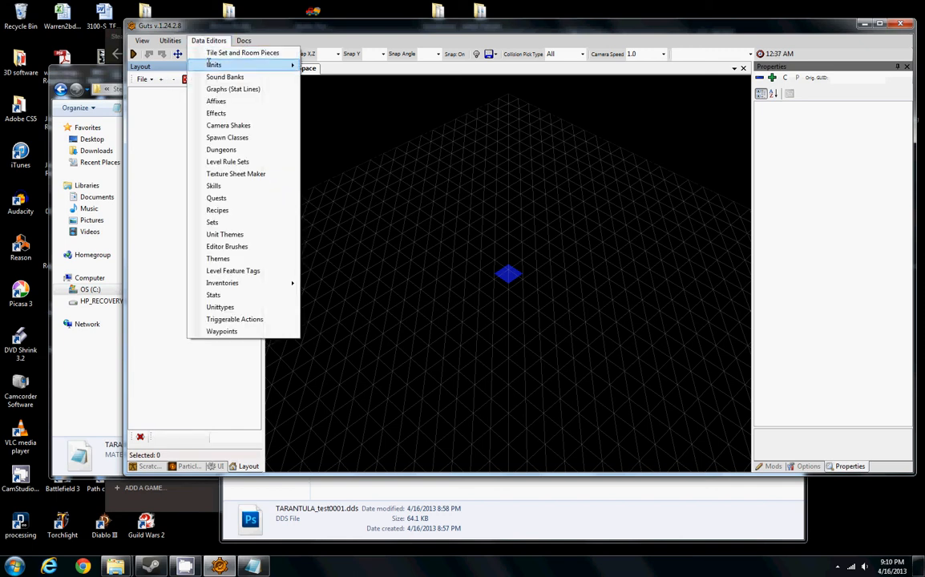
{"action": "mouse_move", "coordinate": [210, 65]}
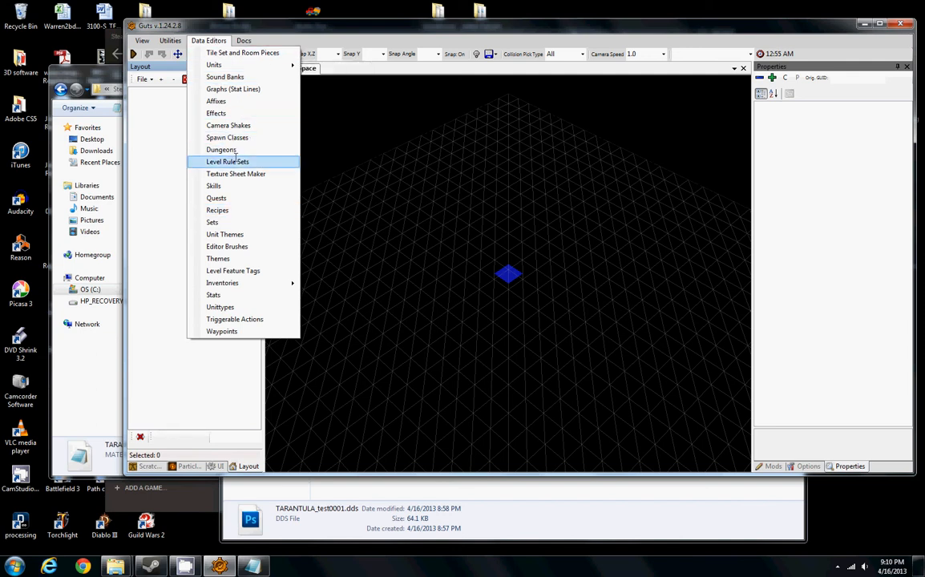
{"action": "left_click", "coordinate": [241, 138]}
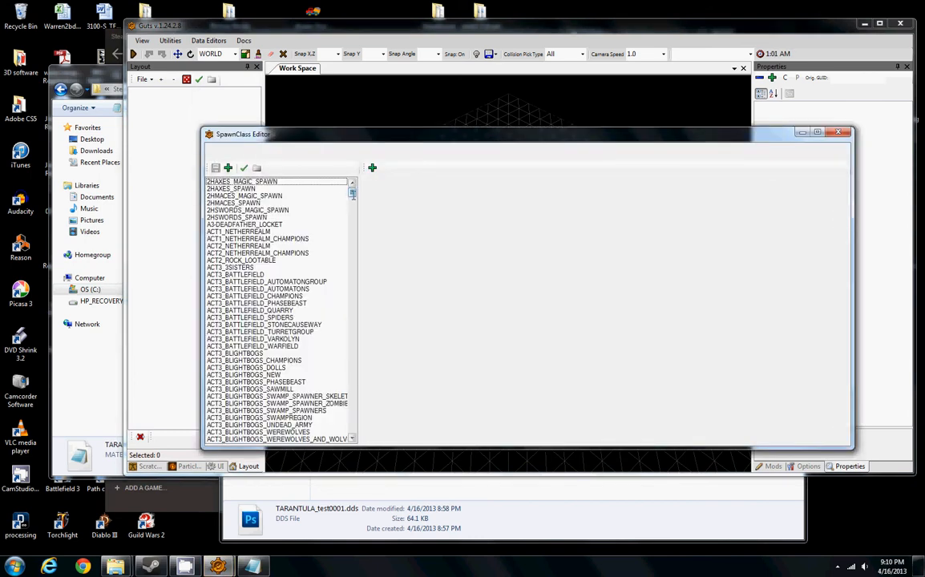
Find the ECHOPASS spawn class in the list and open its choices.
{"action": "left_click_drag", "start_coordinate": [353, 195], "coordinate": [352, 217]}
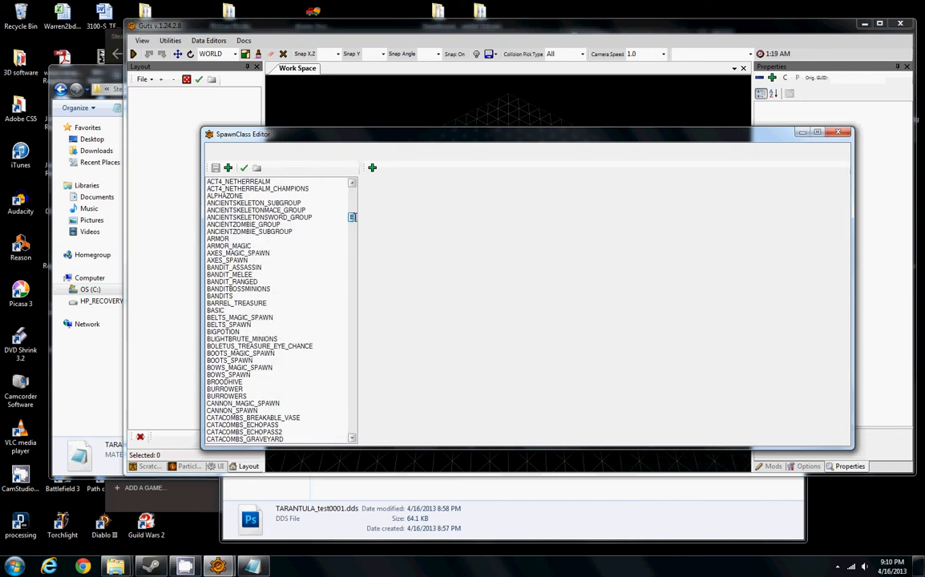
{"action": "scroll", "coordinate": [325, 371], "scroll_direction": "down", "scroll_amount": 3}
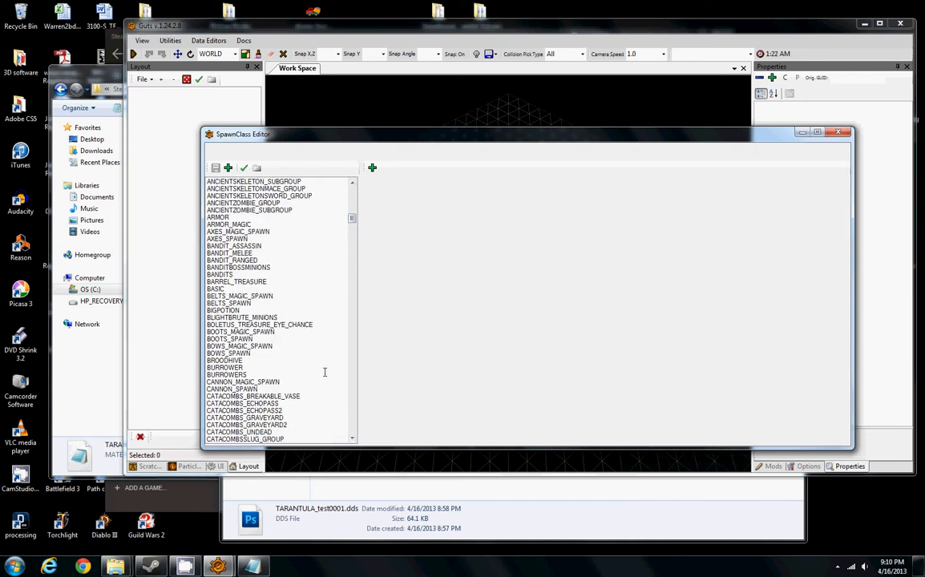
{"action": "scroll", "coordinate": [326, 369], "scroll_direction": "down", "scroll_amount": 5}
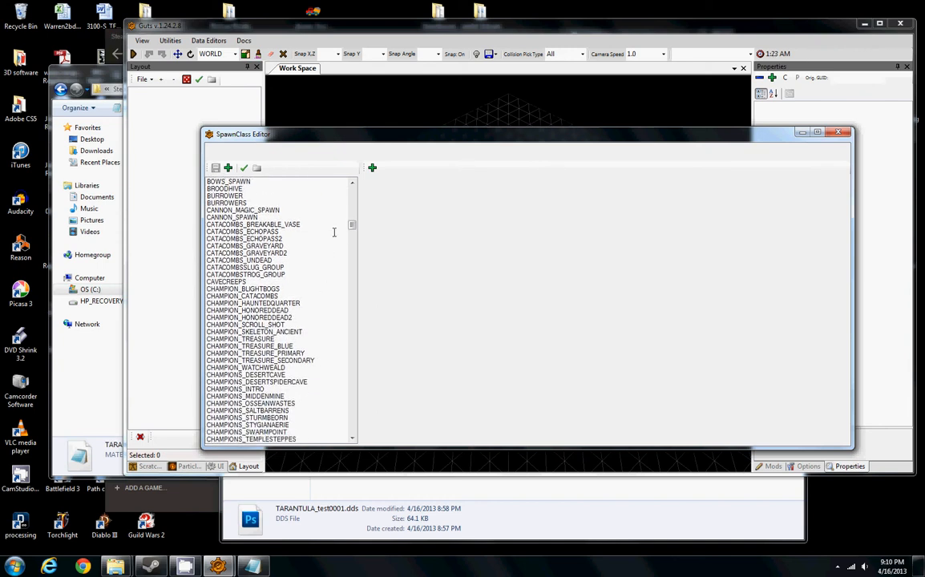
{"action": "left_click_drag", "start_coordinate": [352, 224], "coordinate": [352, 245]}
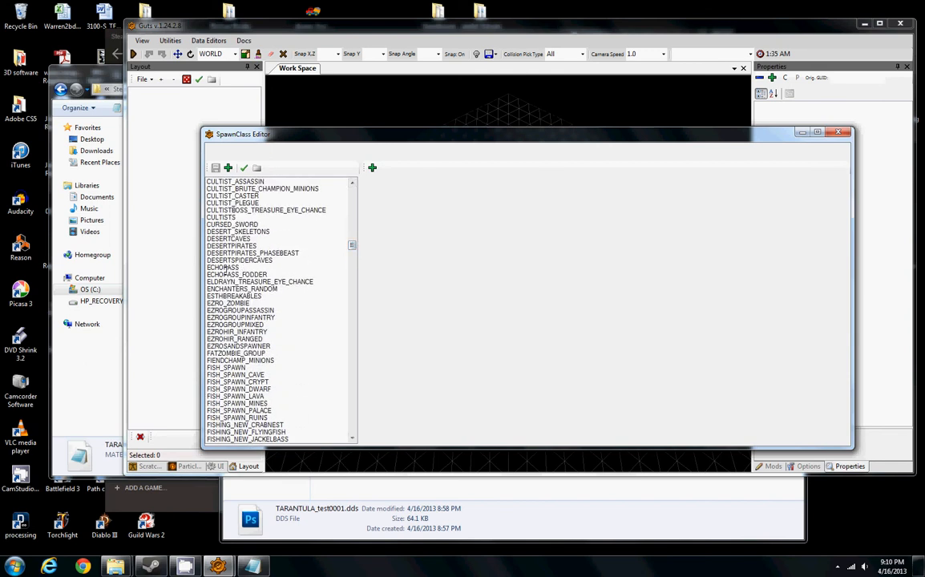
{"action": "left_click", "coordinate": [228, 269]}
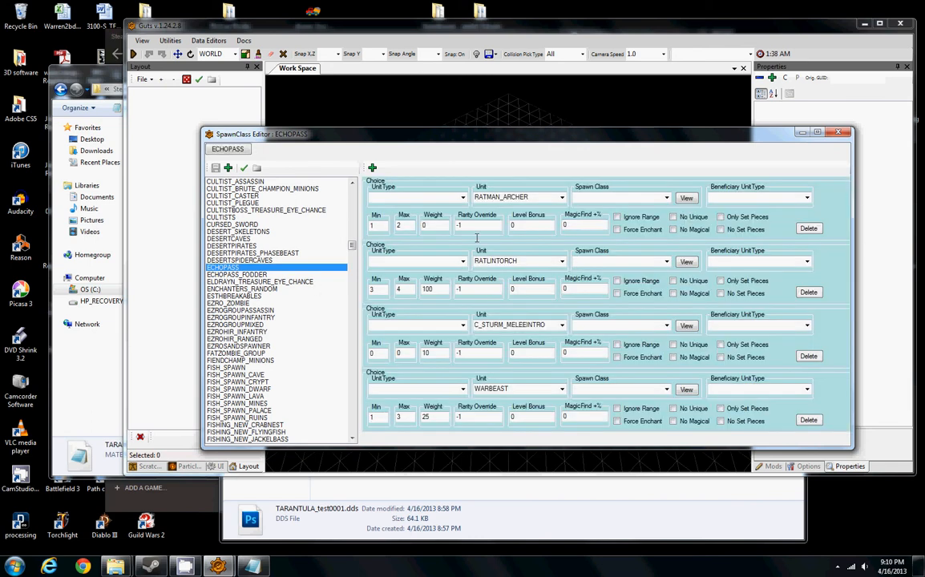
{"action": "scroll", "coordinate": [277, 305], "scroll_direction": "up", "scroll_amount": 1}
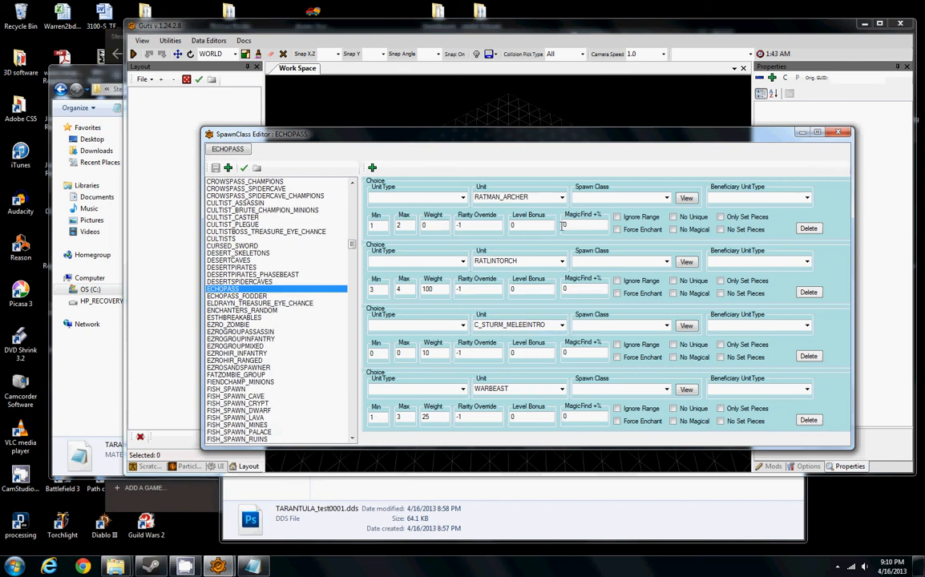
Widen the SpawnClass Editor and add a new ECHOPASS choice with TARANTULA_TEST0001 as its unit.
{"action": "left_click_drag", "start_coordinate": [853, 220], "coordinate": [887, 226]}
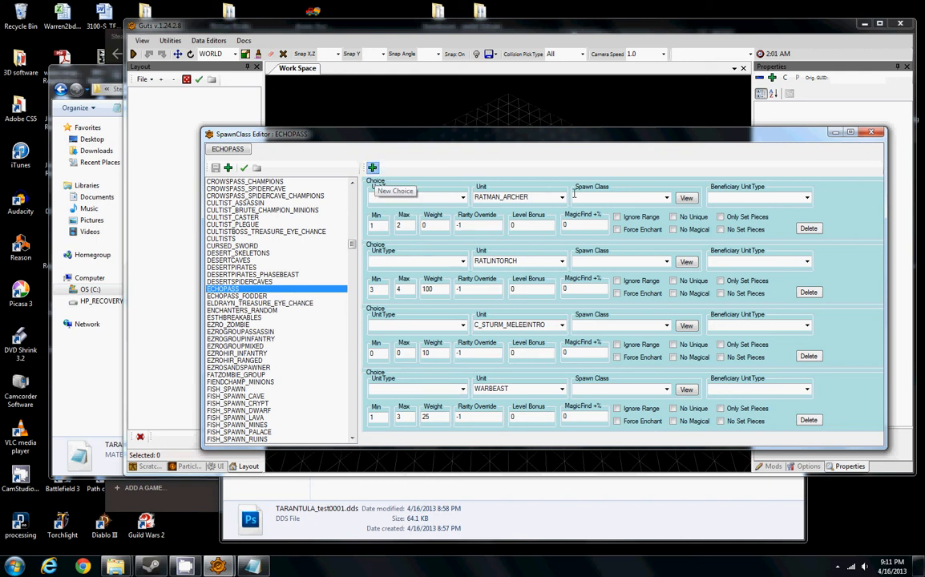
{"action": "left_click", "coordinate": [372, 167]}
{"action": "left_click", "coordinate": [562, 198]}
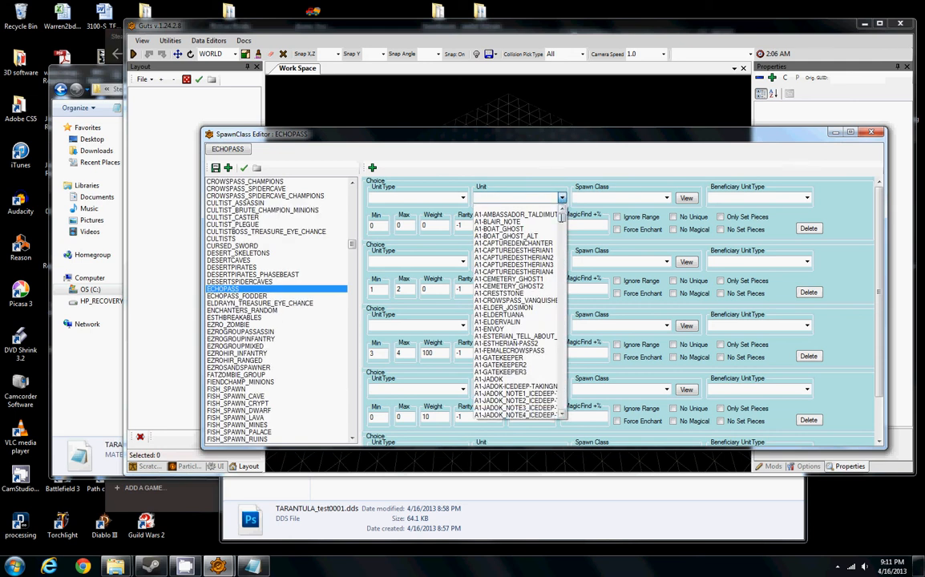
{"action": "type", "text": "t"}
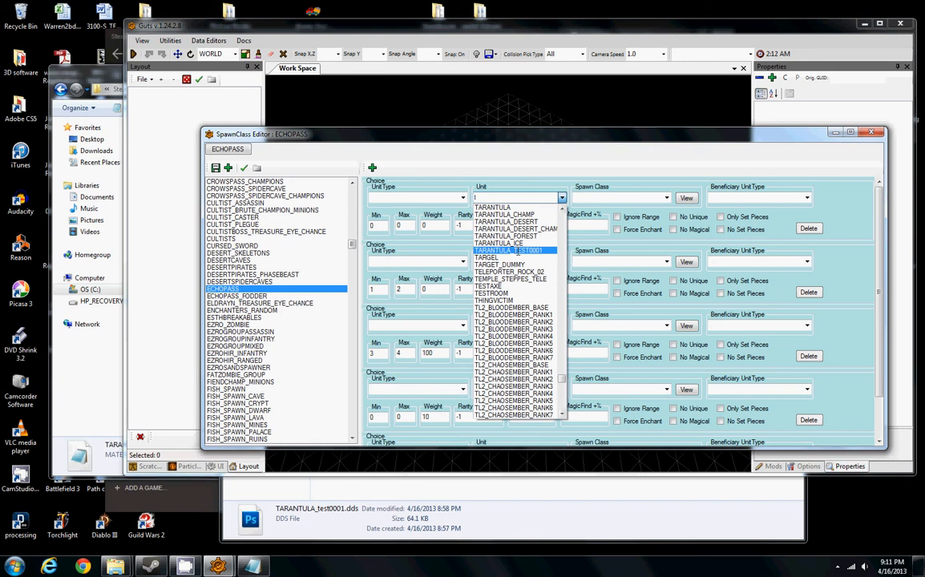
{"action": "left_click", "coordinate": [525, 250]}
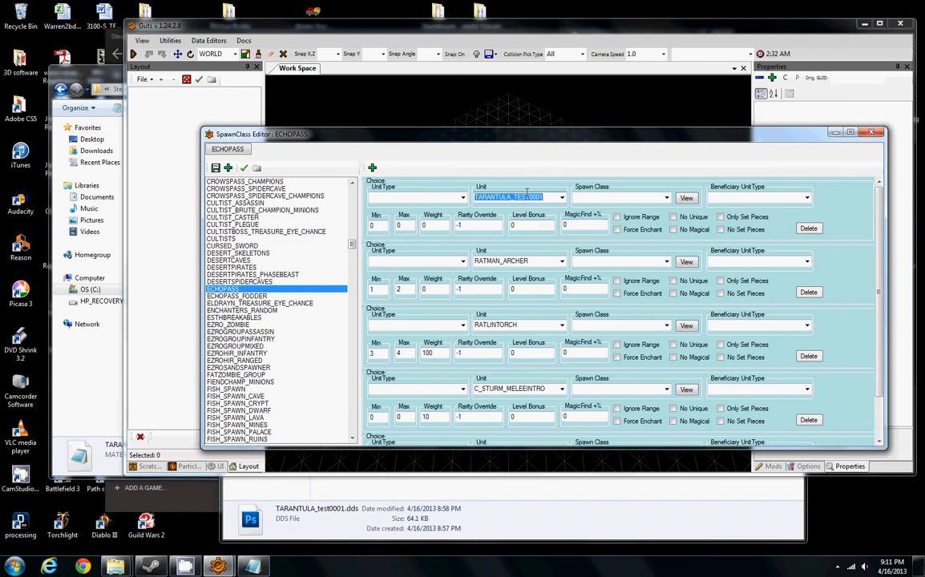
Set the TARANTULA_TEST0001 choice's minimum to 1 and maximum to 3.
{"action": "left_click", "coordinate": [385, 226]}
{"action": "left_click_drag", "start_coordinate": [386, 225], "coordinate": [165, 238]}
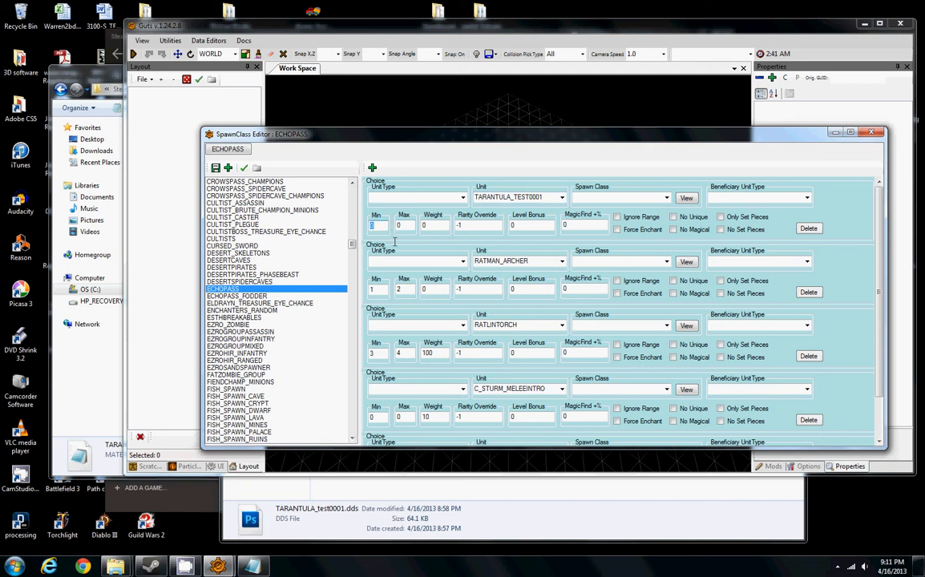
{"action": "type", "text": "1"}
{"action": "key", "text": "Tab"}
{"action": "type", "text": "3"}
Set the TARANTULA_TEST0001 choice's weight to 100, comparing it with the weights of the other ECHOPASS choices.
{"action": "left_click", "coordinate": [434, 227]}
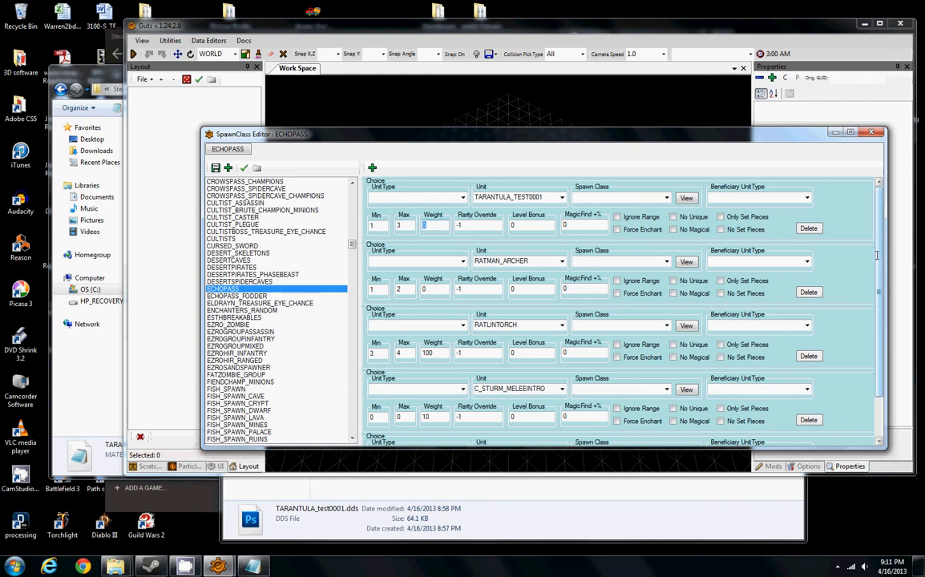
{"action": "scroll", "coordinate": [877, 256], "scroll_direction": "down", "scroll_amount": 2}
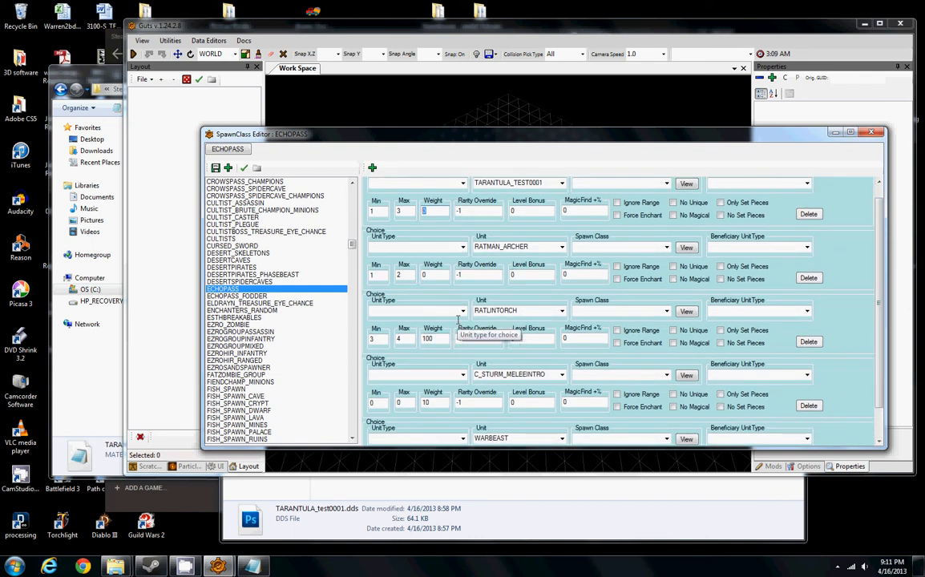
{"action": "scroll", "coordinate": [459, 321], "scroll_direction": "up", "scroll_amount": 2}
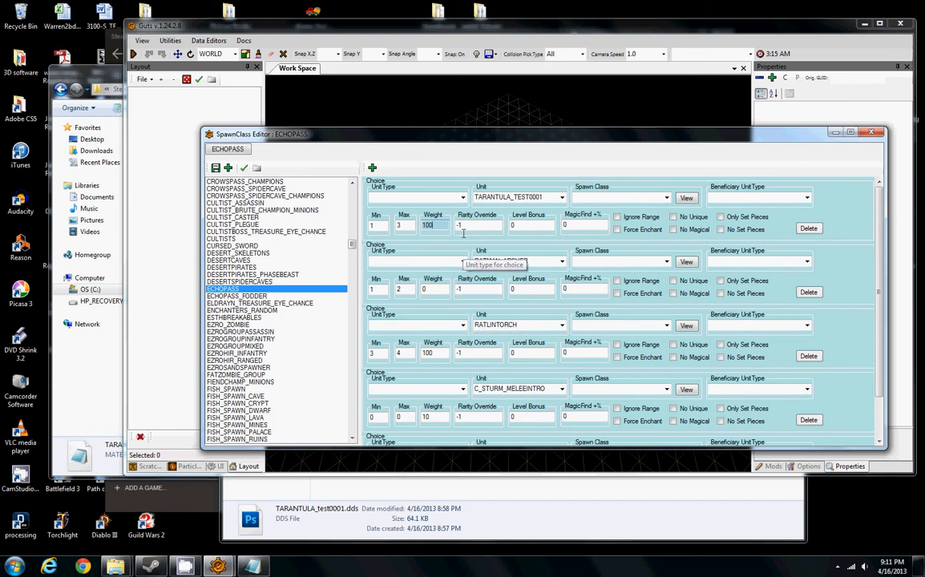
{"action": "scroll", "coordinate": [438, 240], "scroll_direction": "down", "scroll_amount": 2}
{"action": "scroll", "coordinate": [437, 241], "scroll_direction": "up", "scroll_amount": 2}
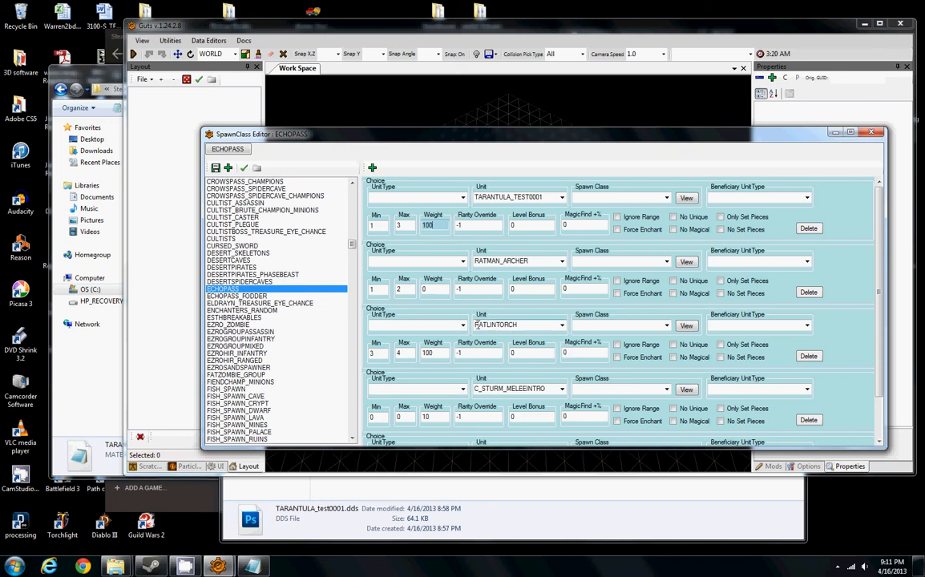
{"action": "scroll", "coordinate": [432, 309], "scroll_direction": "down", "scroll_amount": 2}
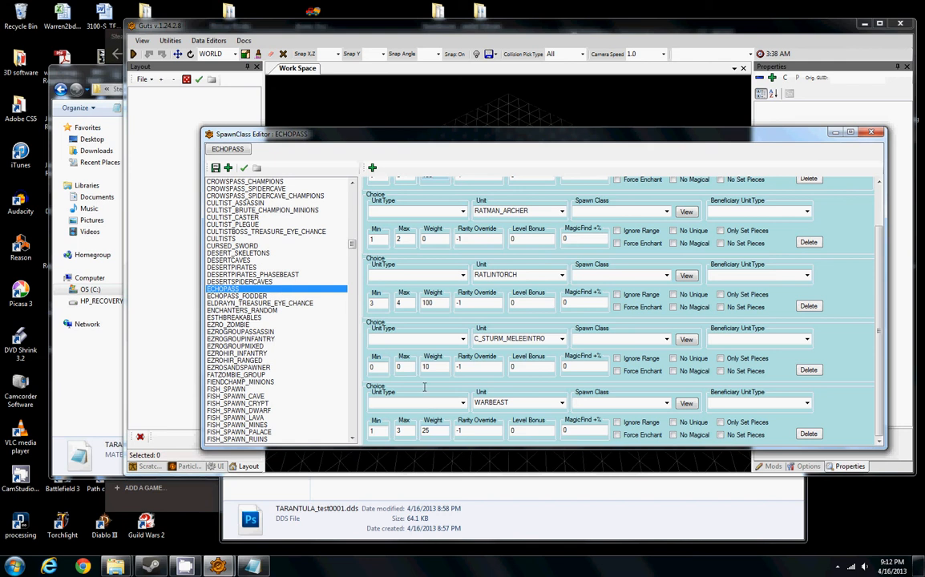
{"action": "scroll", "coordinate": [432, 433], "scroll_direction": "up", "scroll_amount": 2}
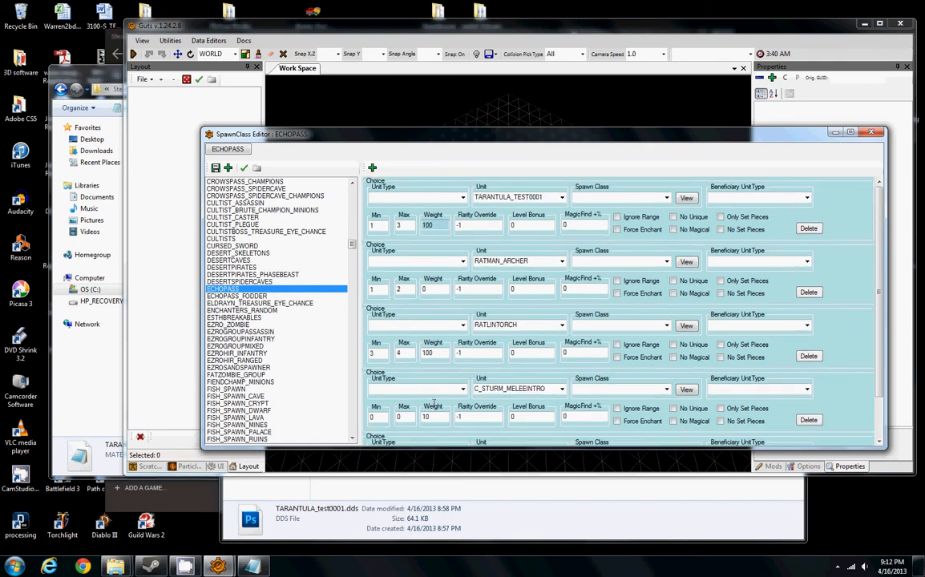
{"action": "left_click", "coordinate": [428, 226]}
{"action": "double_click", "coordinate": [431, 225]}
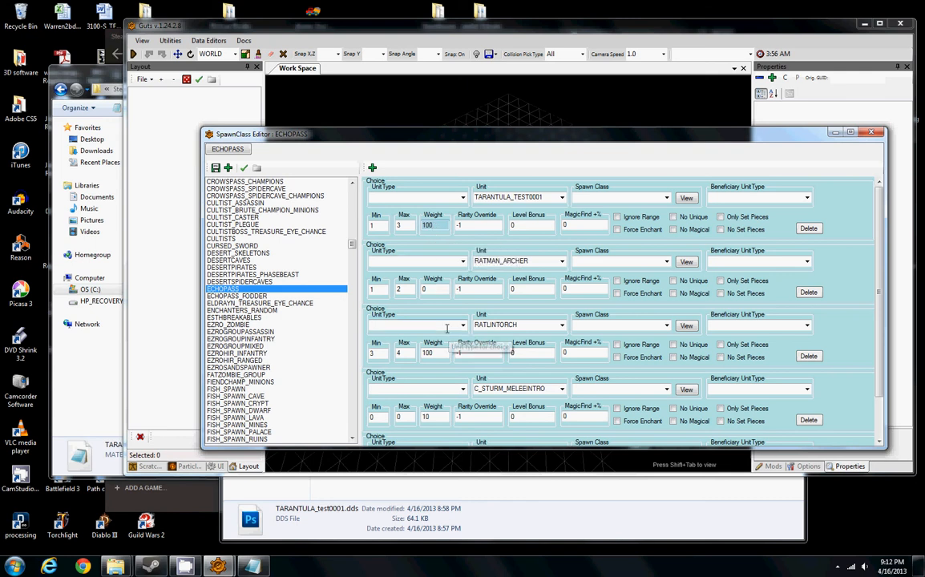
Compare the TARANTULA_TEST0001 choice with the other ECHOPASS choices and save the spawn class.
{"action": "scroll", "coordinate": [446, 325], "scroll_direction": "down", "scroll_amount": 1}
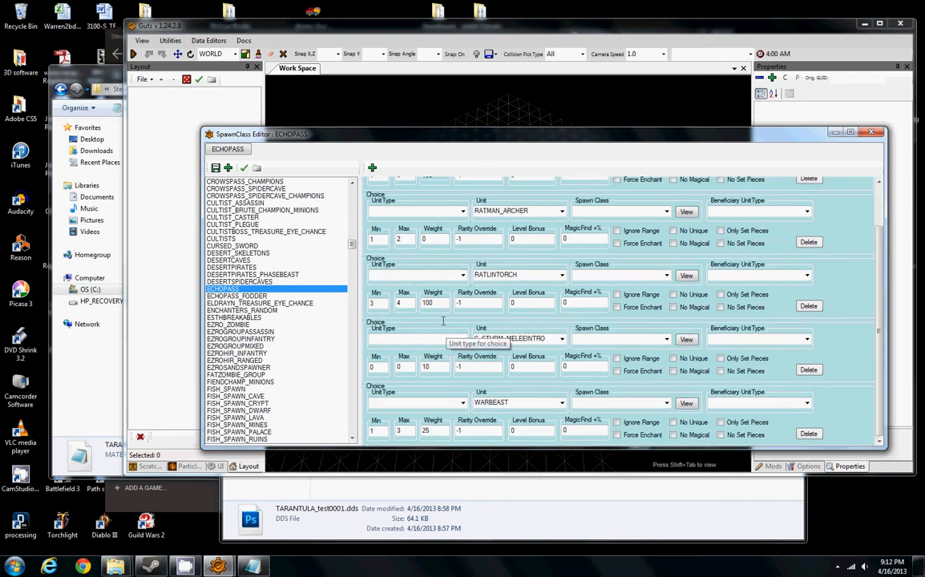
{"action": "scroll", "coordinate": [397, 272], "scroll_direction": "up", "scroll_amount": 1}
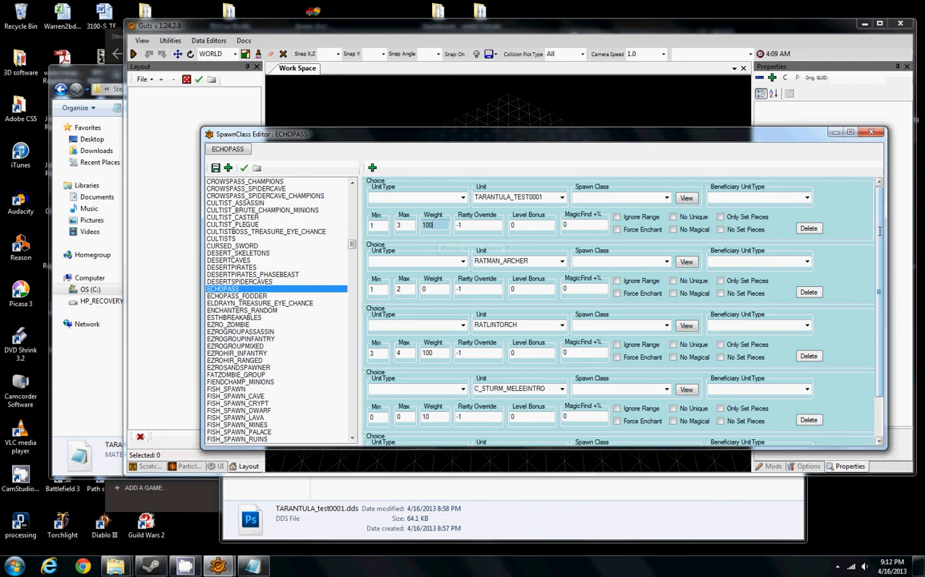
{"action": "scroll", "coordinate": [790, 236], "scroll_direction": "down", "scroll_amount": 1}
{"action": "scroll", "coordinate": [785, 201], "scroll_direction": "up", "scroll_amount": 1}
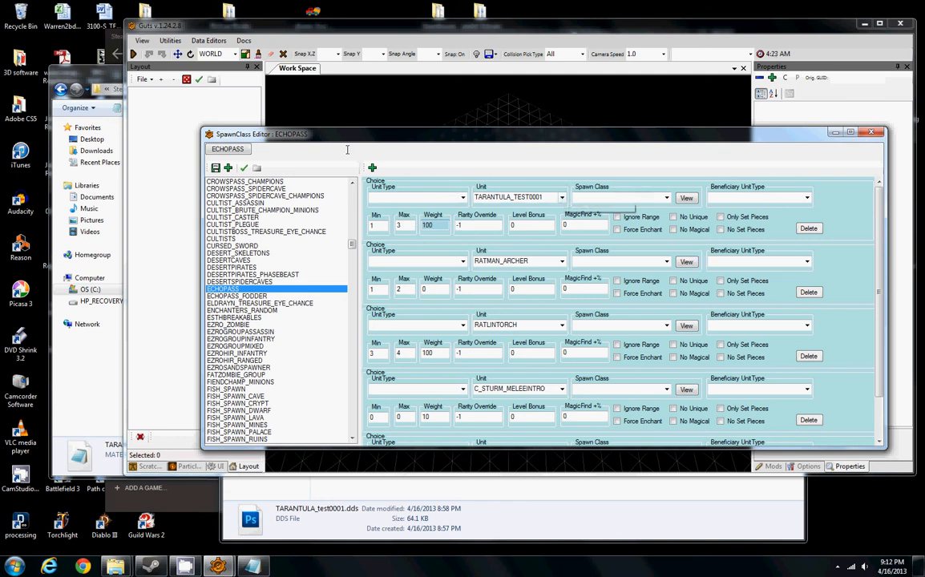
{"action": "left_click", "coordinate": [214, 168]}
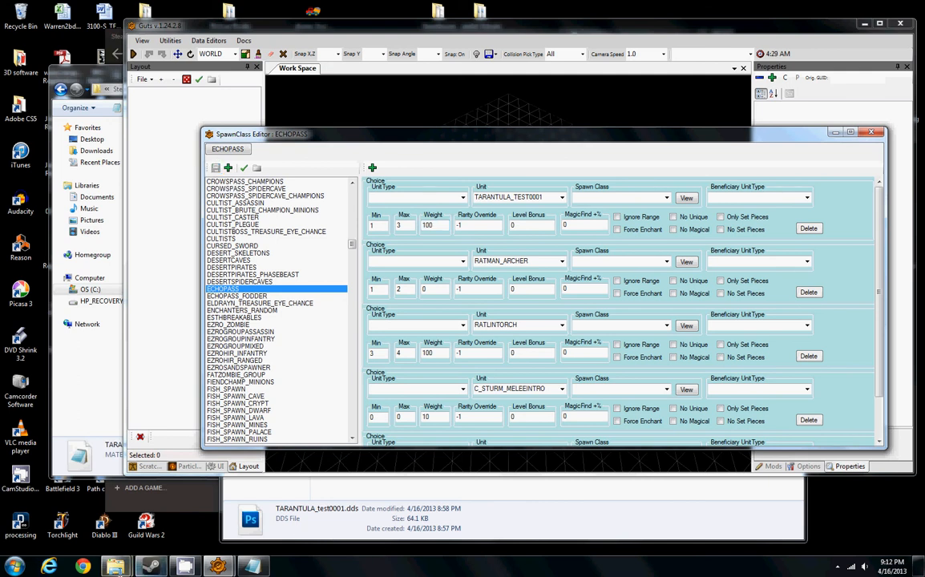
Switch to File Explorer, go to the monstertest0001 mod's media\Spawnclasses folder and open ECHOPASS.dat in Notepad.
{"action": "mouse_move", "coordinate": [115, 566]}
{"action": "left_click", "coordinate": [210, 493]}
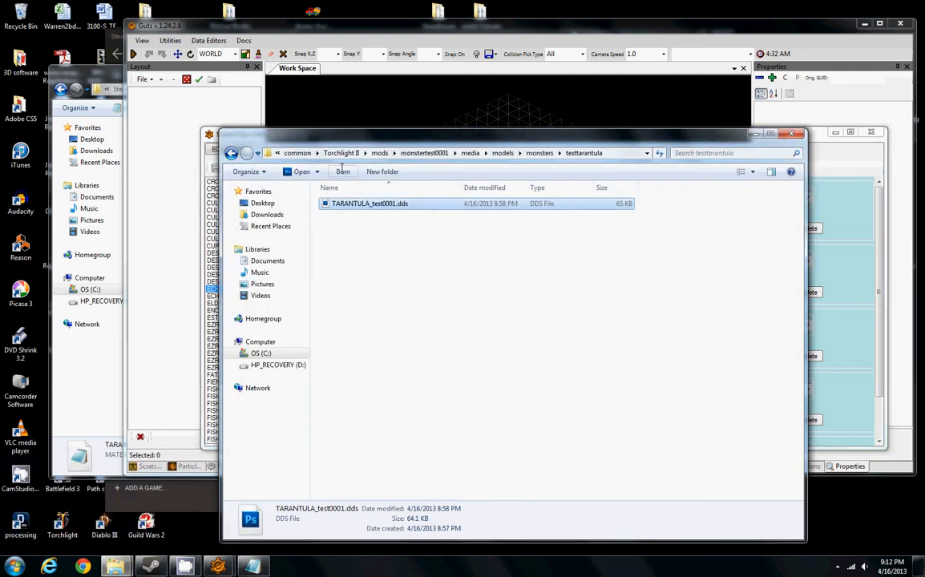
{"action": "left_click", "coordinate": [533, 153]}
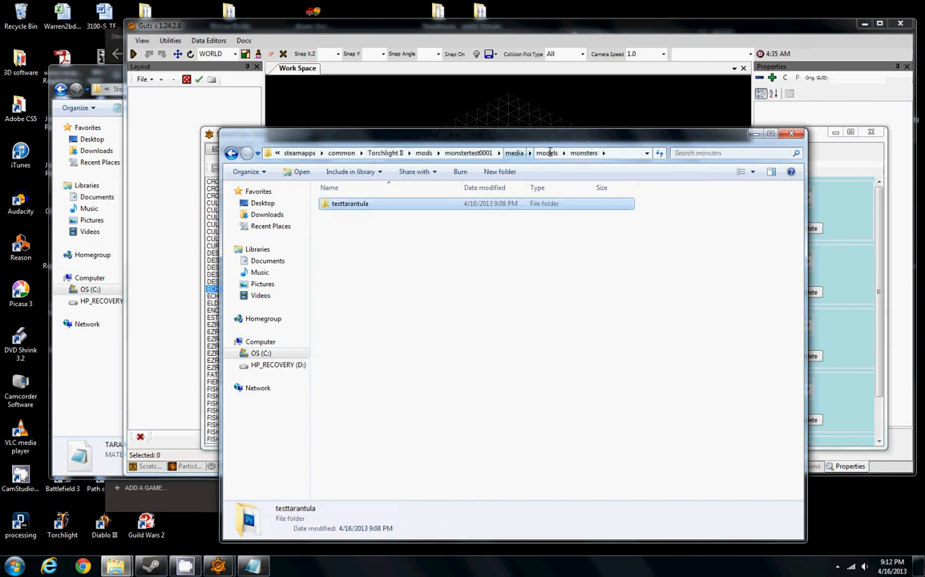
{"action": "left_click", "coordinate": [544, 152]}
{"action": "left_click", "coordinate": [543, 152]}
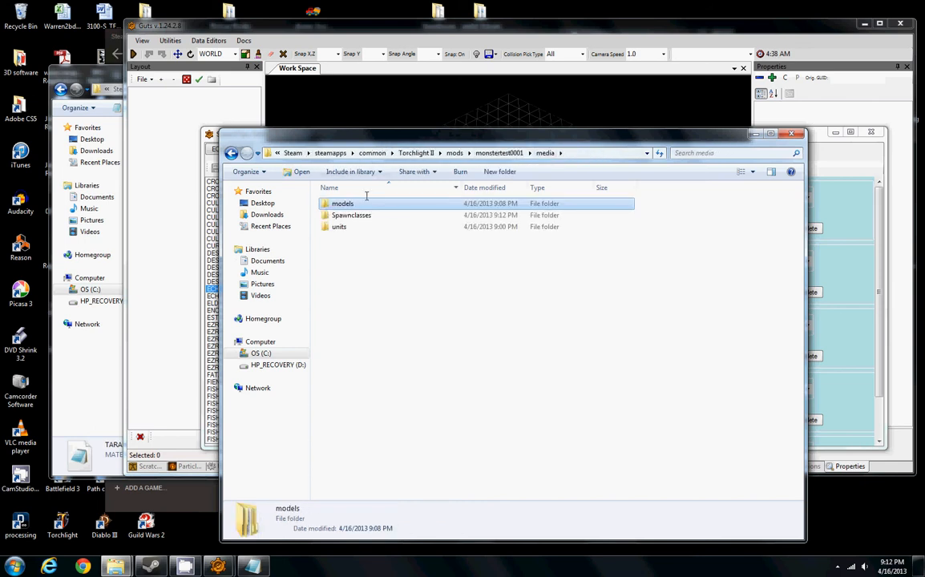
{"action": "left_click", "coordinate": [510, 153]}
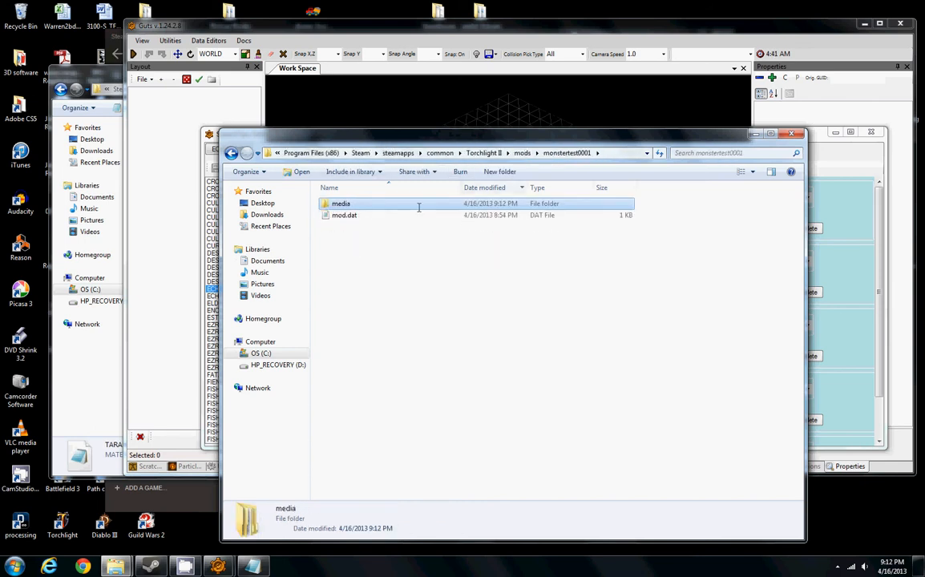
{"action": "left_click", "coordinate": [523, 153]}
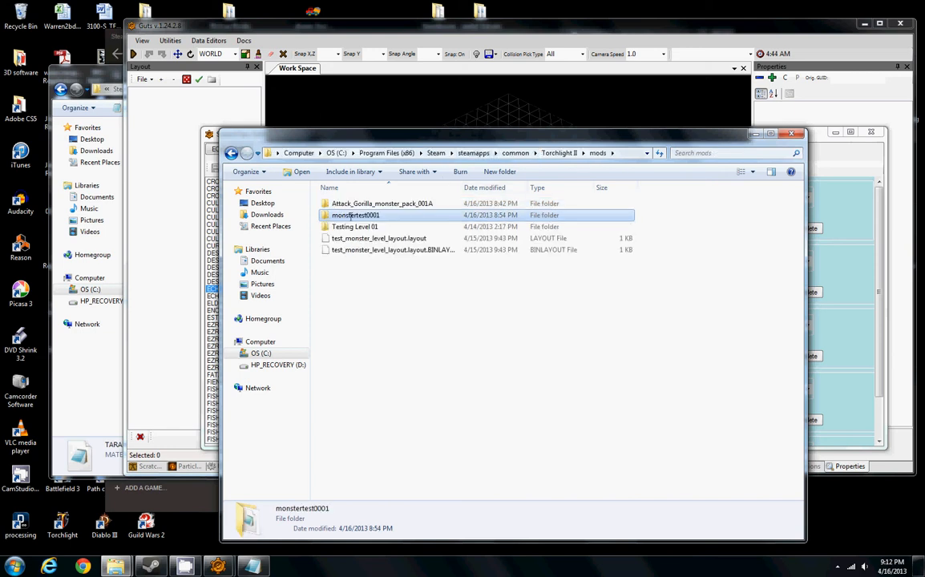
{"action": "double_click", "coordinate": [375, 216]}
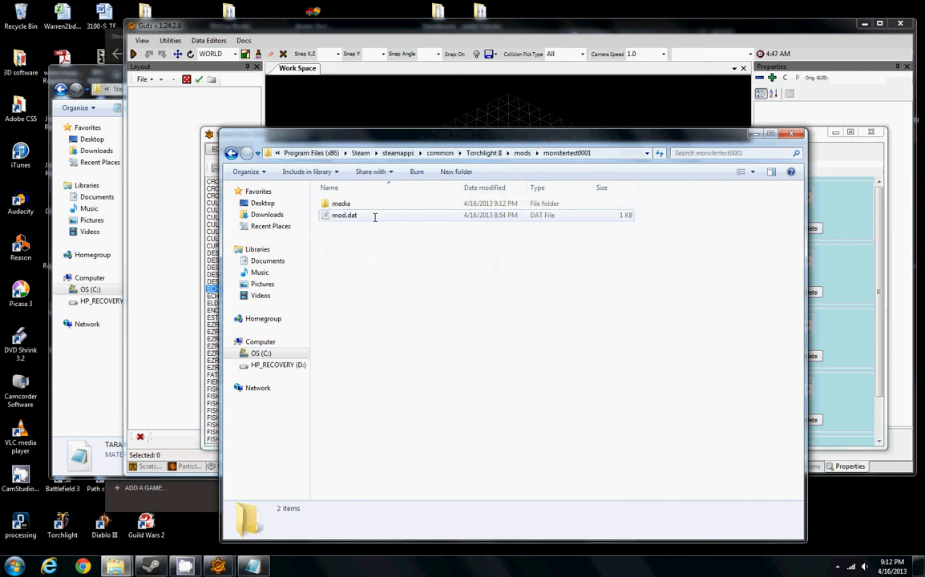
{"action": "double_click", "coordinate": [366, 203]}
{"action": "double_click", "coordinate": [377, 216]}
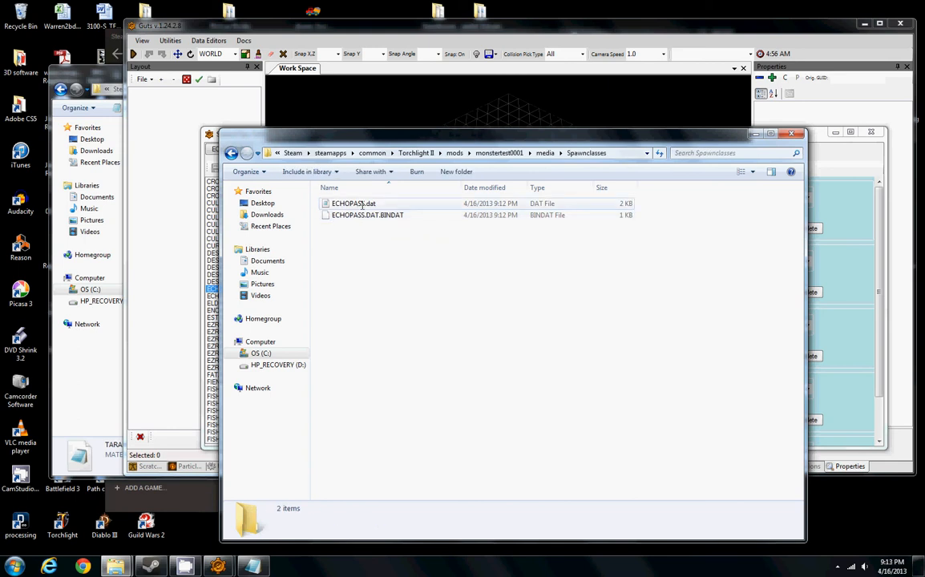
{"action": "double_click", "coordinate": [364, 206]}
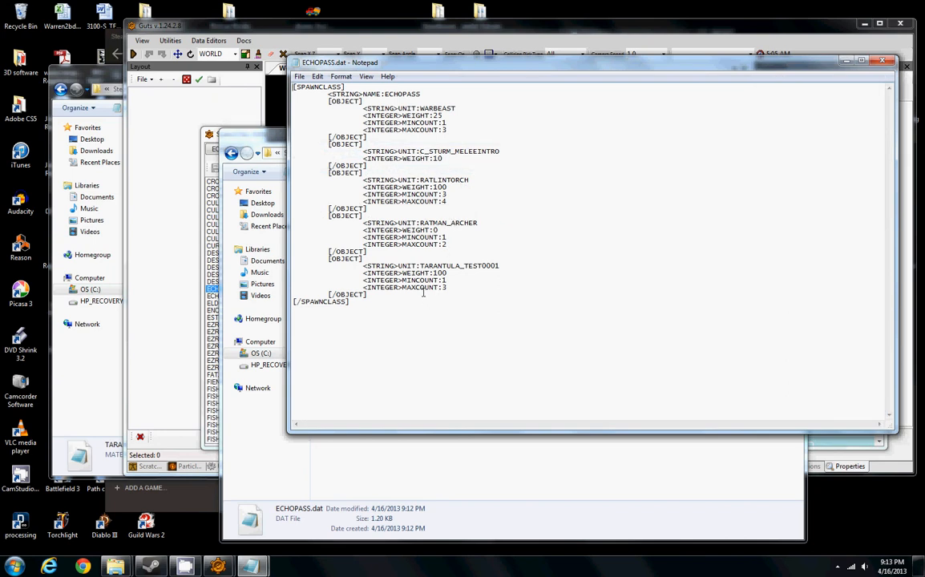
Delete the WARBEAST, C_STURM_MELEEINTRO, RATLINTORCH and RATMAN_ARCHER object blocks and the leftover blank line, keeping only the TARANTULA_TEST0001 block.
{"action": "left_click", "coordinate": [374, 252]}
{"action": "left_click_drag", "start_coordinate": [375, 252], "coordinate": [368, 296]}
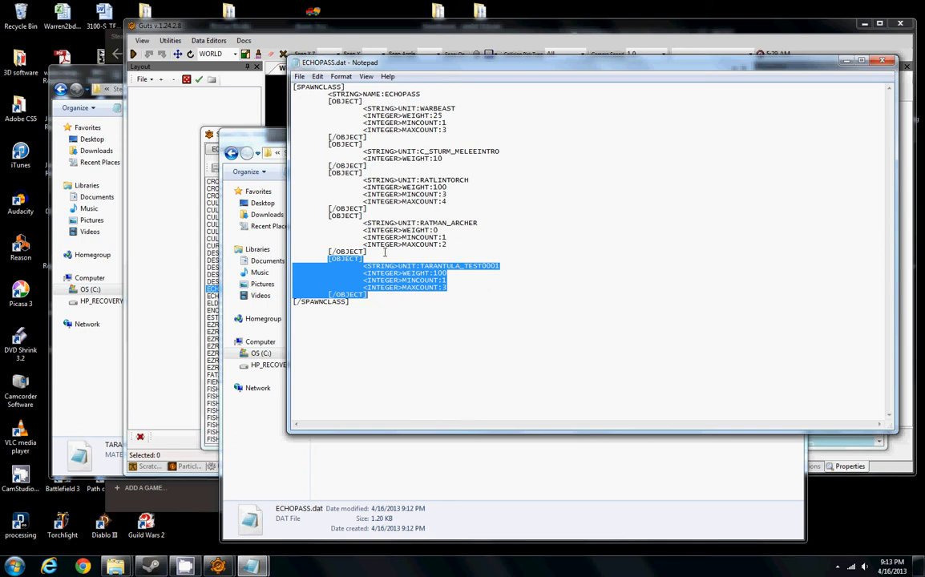
{"action": "left_click_drag", "start_coordinate": [384, 252], "coordinate": [281, 103]}
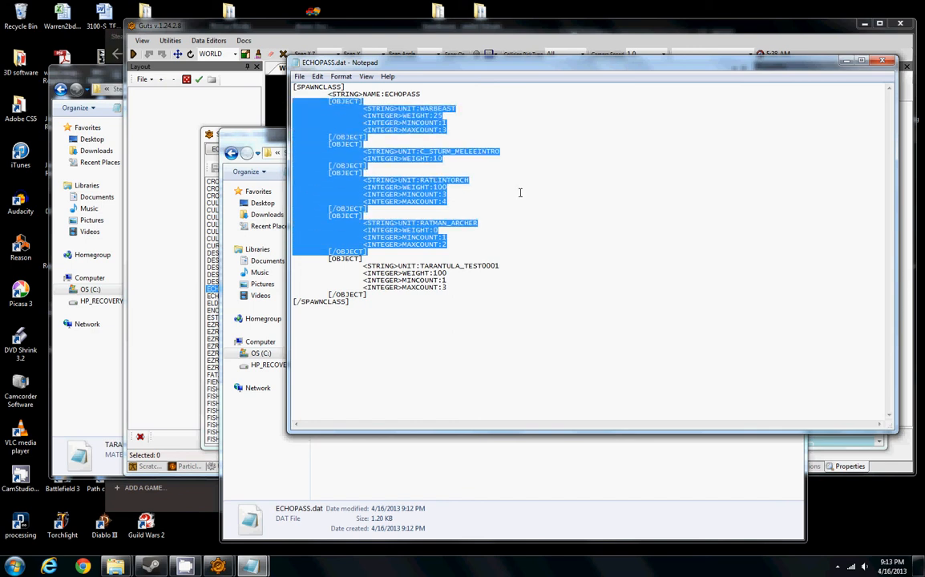
{"action": "key", "text": "Delete"}
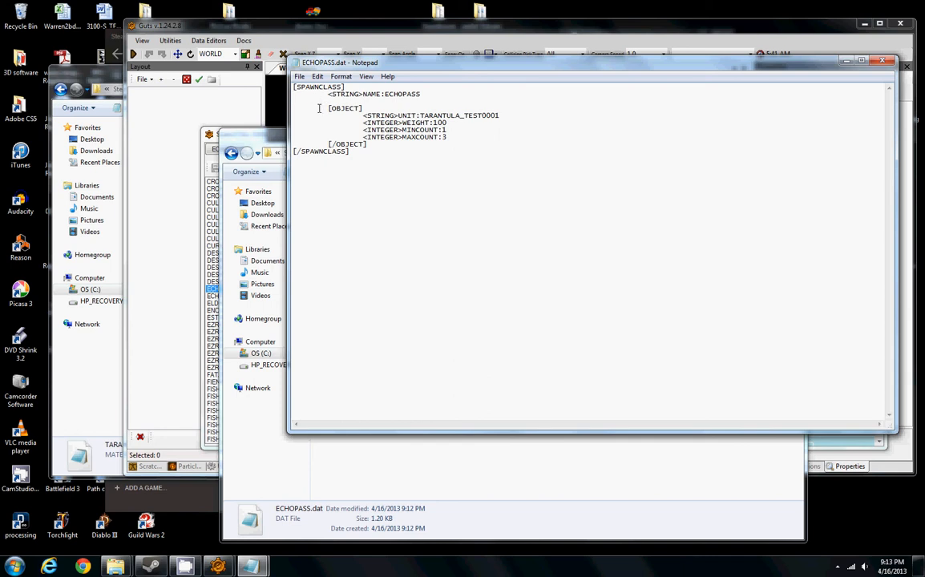
{"action": "key", "text": "Delete"}
Check the remaining SPAWNCLASS, NAME and OBJECT lines, then save ECHOPASS.dat and close it.
{"action": "left_click_drag", "start_coordinate": [328, 102], "coordinate": [461, 121]}
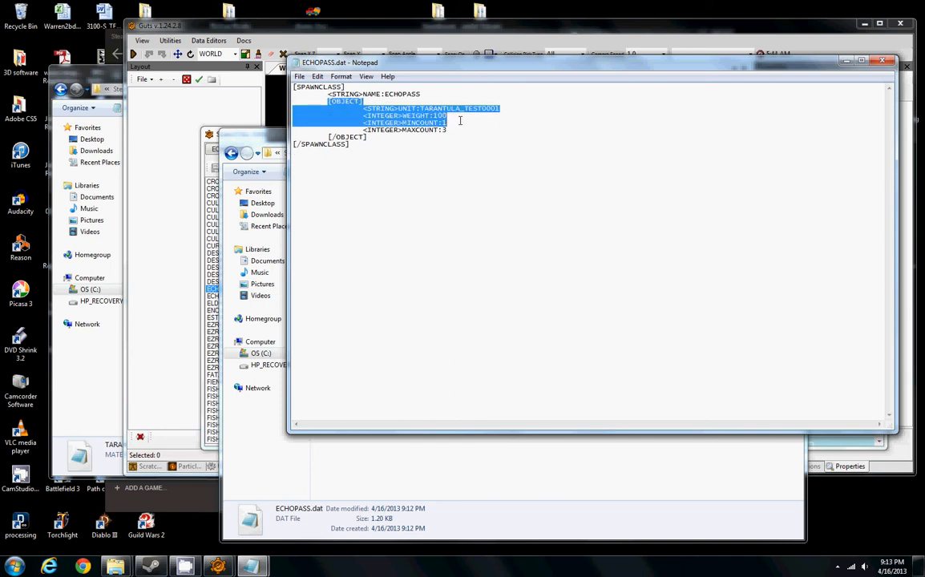
{"action": "left_click_drag", "start_coordinate": [346, 145], "coordinate": [306, 149]}
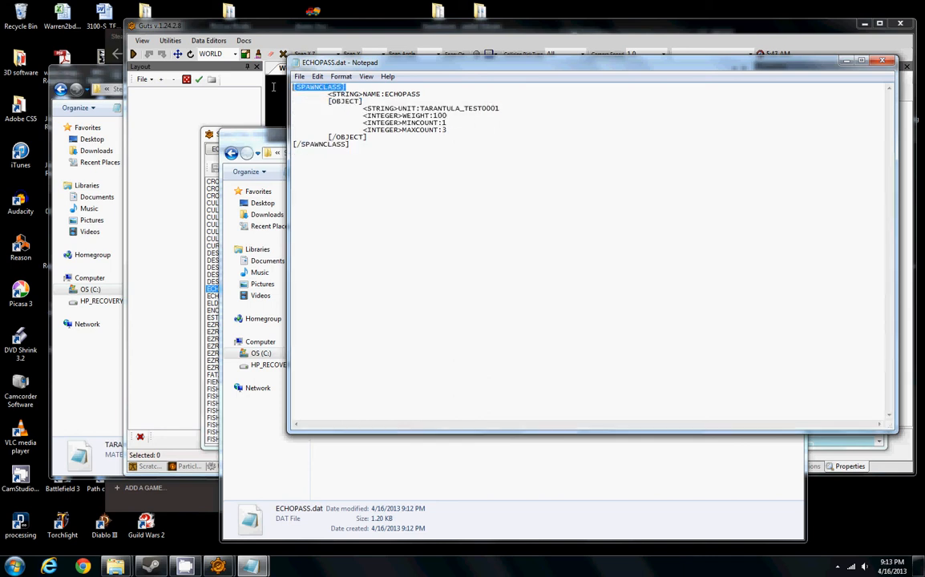
{"action": "left_click_drag", "start_coordinate": [421, 95], "coordinate": [326, 96]}
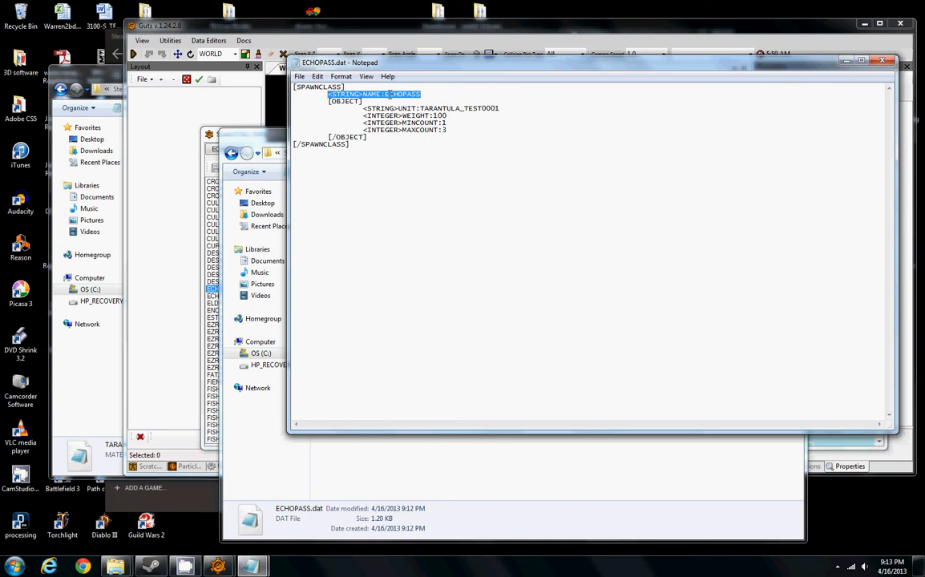
{"action": "left_click", "coordinate": [422, 94]}
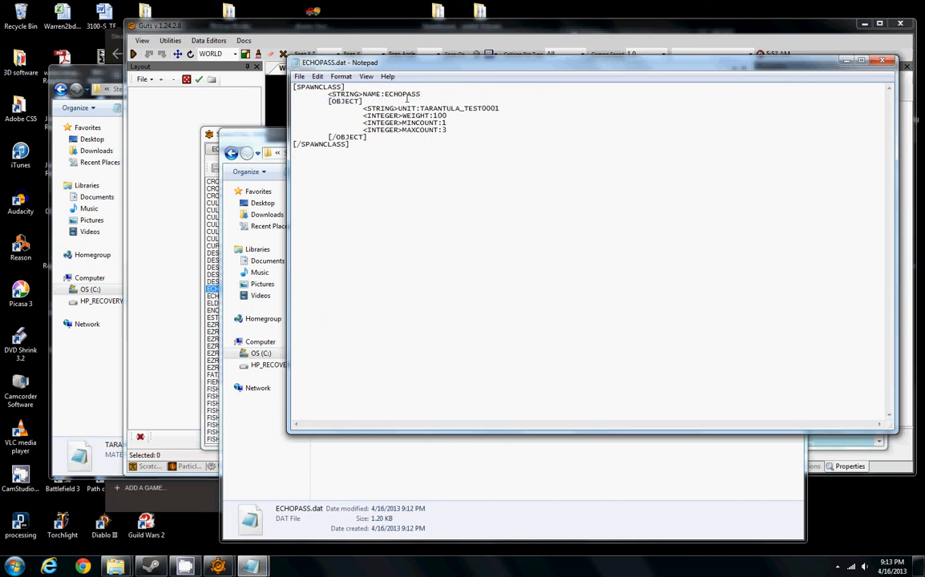
{"action": "left_click", "coordinate": [302, 77]}
{"action": "left_click", "coordinate": [282, 113]}
{"action": "left_click", "coordinate": [846, 61]}
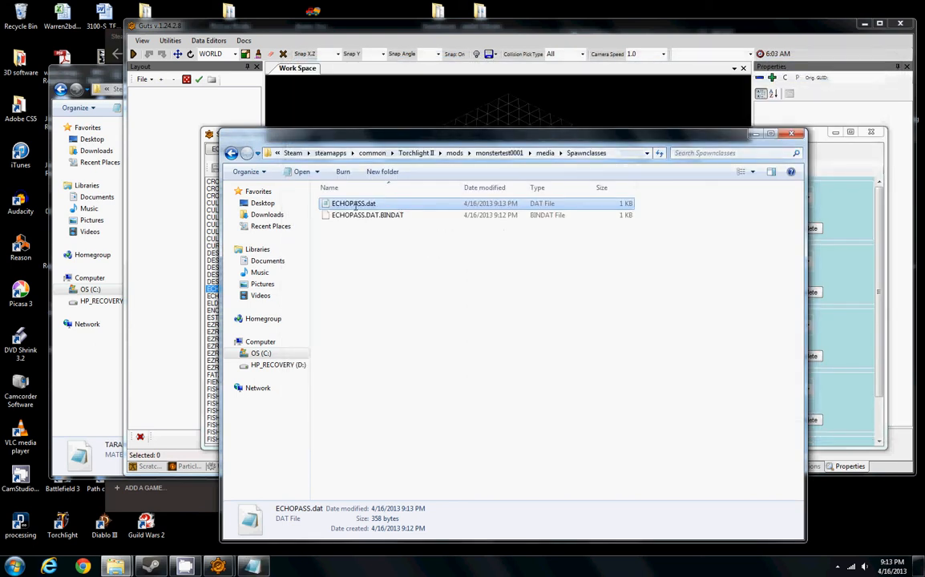
Reopen the saved ECHOPASS.dat to review its spawn class name and TARANTULA_TEST0001 object block, then close it.
{"action": "double_click", "coordinate": [356, 204]}
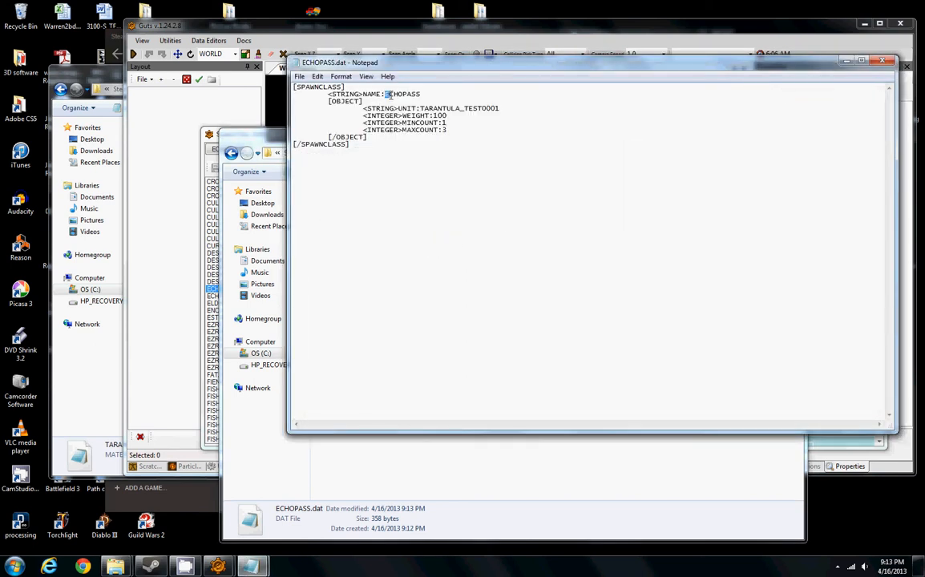
{"action": "left_click_drag", "start_coordinate": [421, 94], "coordinate": [384, 94]}
{"action": "left_click_drag", "start_coordinate": [328, 101], "coordinate": [390, 137]}
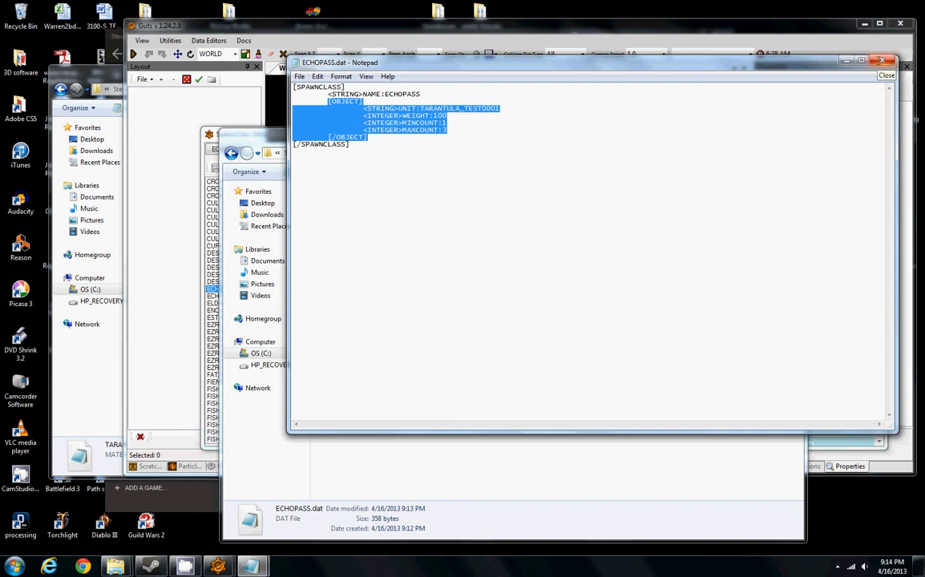
{"action": "left_click", "coordinate": [846, 61]}
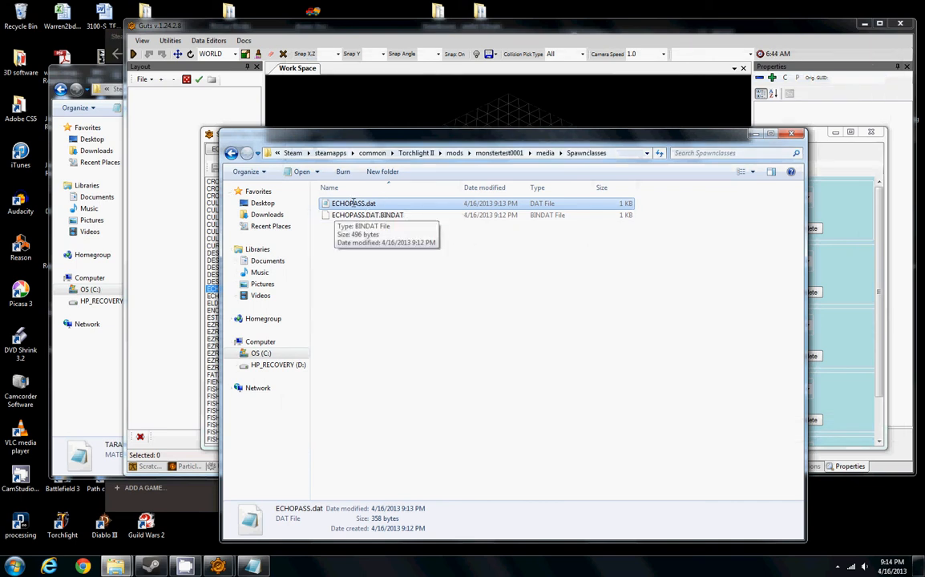
Rename ECHOPASS.dat to ECHOPASS_taranrulatest0001.dat and check the renamed file's contents in Notepad.
{"action": "left_click", "coordinate": [353, 202]}
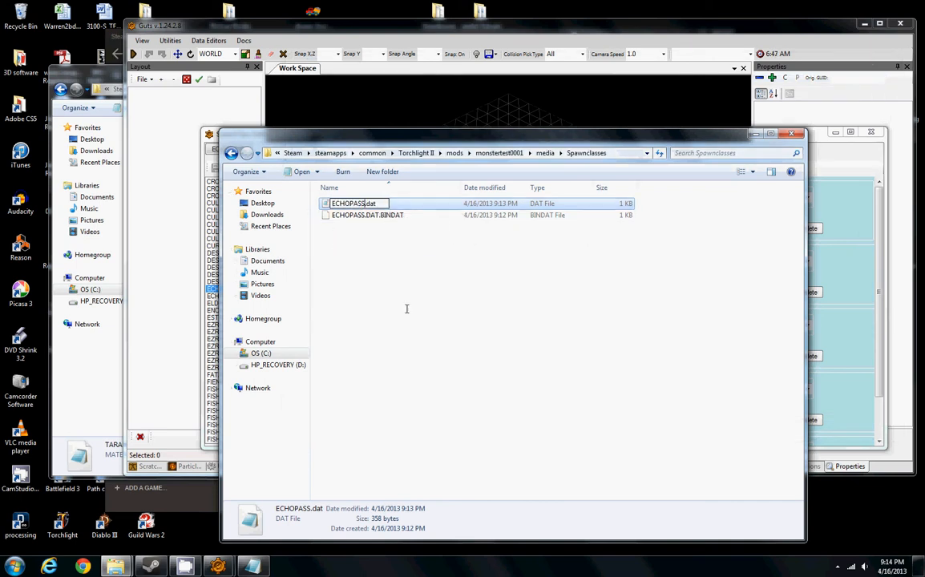
{"action": "type", "text": "_tarat"}
{"action": "key", "text": "BackSpace"}
{"action": "type", "text": "ntula"}
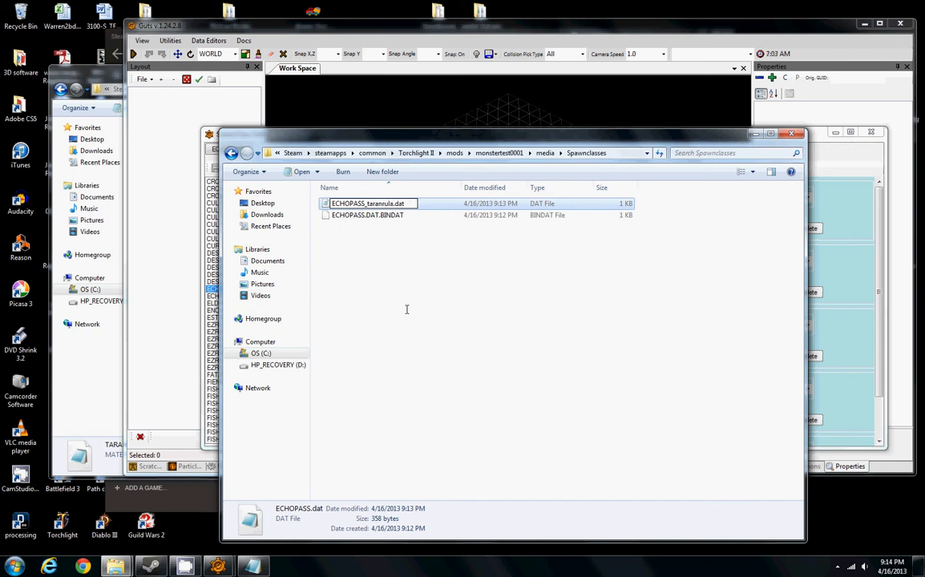
{"action": "type", "text": "test0001"}
{"action": "left_click", "coordinate": [361, 242]}
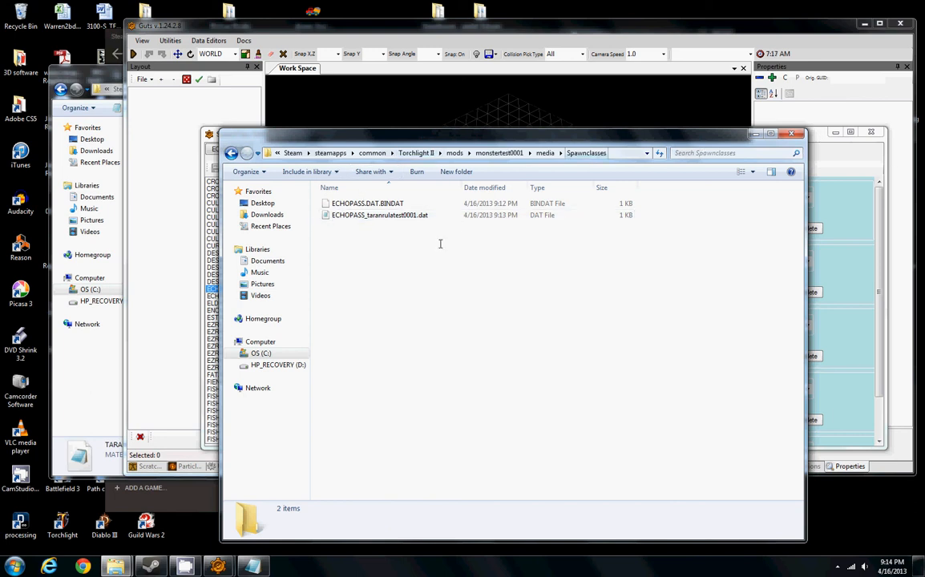
{"action": "double_click", "coordinate": [368, 216]}
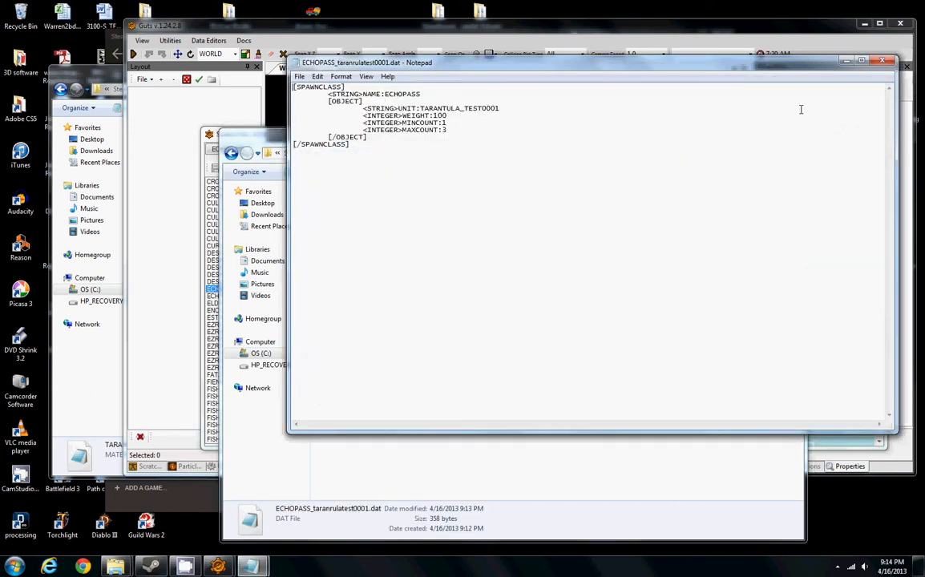
{"action": "left_click", "coordinate": [880, 61]}
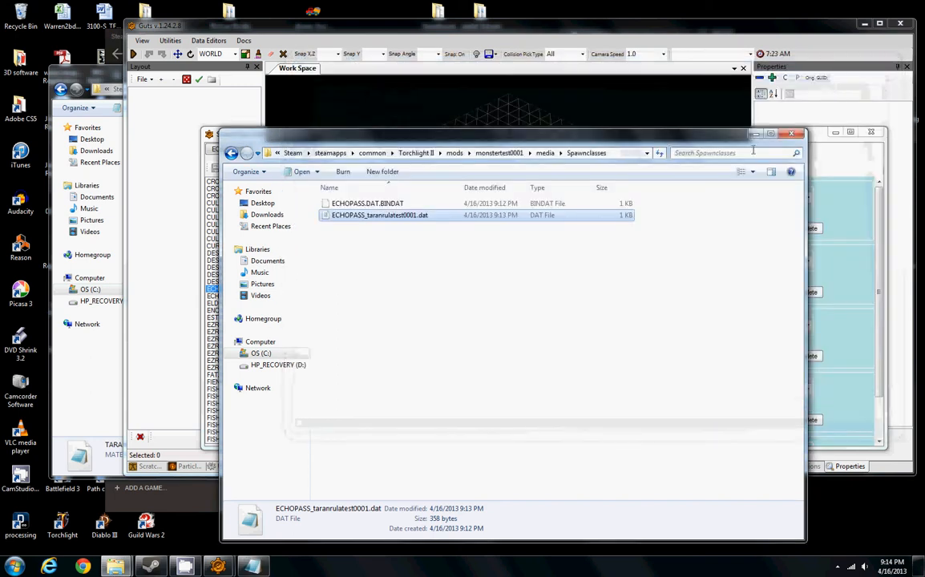
Return to GUTS, look over the ECHOPASS spawn class once more, and close the SpawnClass Editor and GUTS.
{"action": "left_click", "coordinate": [818, 137]}
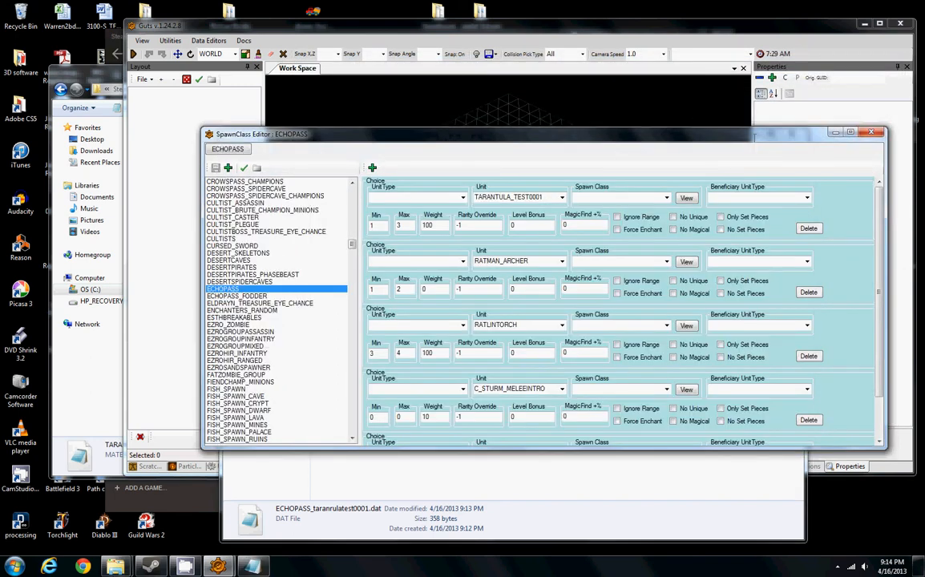
{"action": "left_click_drag", "start_coordinate": [747, 138], "coordinate": [705, 123]}
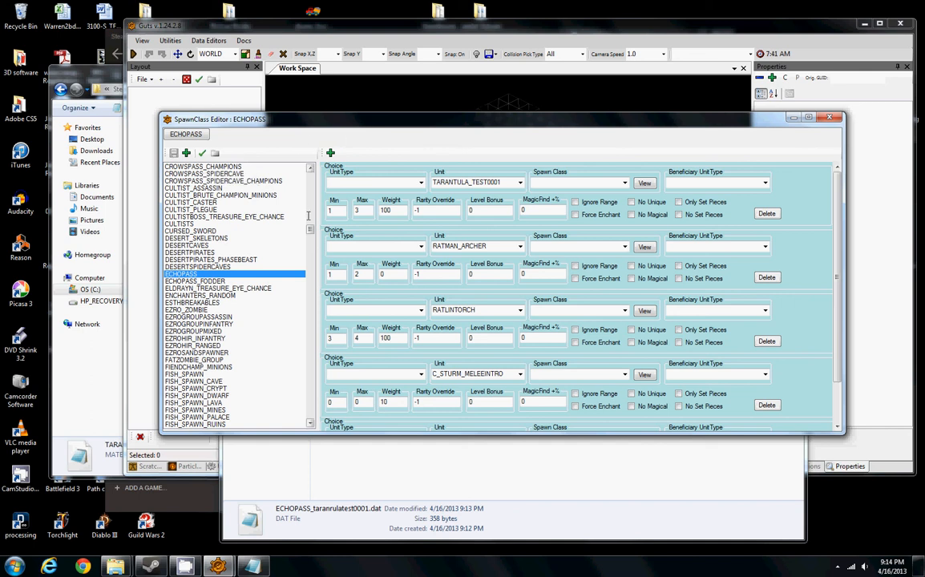
{"action": "mouse_move", "coordinate": [310, 229]}
{"action": "left_mouse_down"}
{"action": "mouse_move", "coordinate": [309, 239]}
{"action": "mouse_move", "coordinate": [309, 227]}
{"action": "left_mouse_up"}
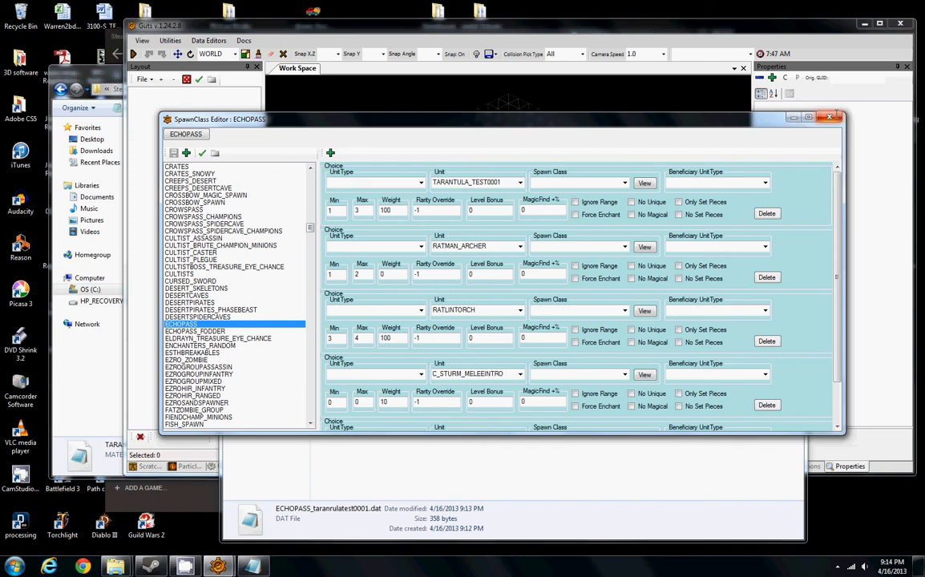
{"action": "left_click", "coordinate": [832, 118]}
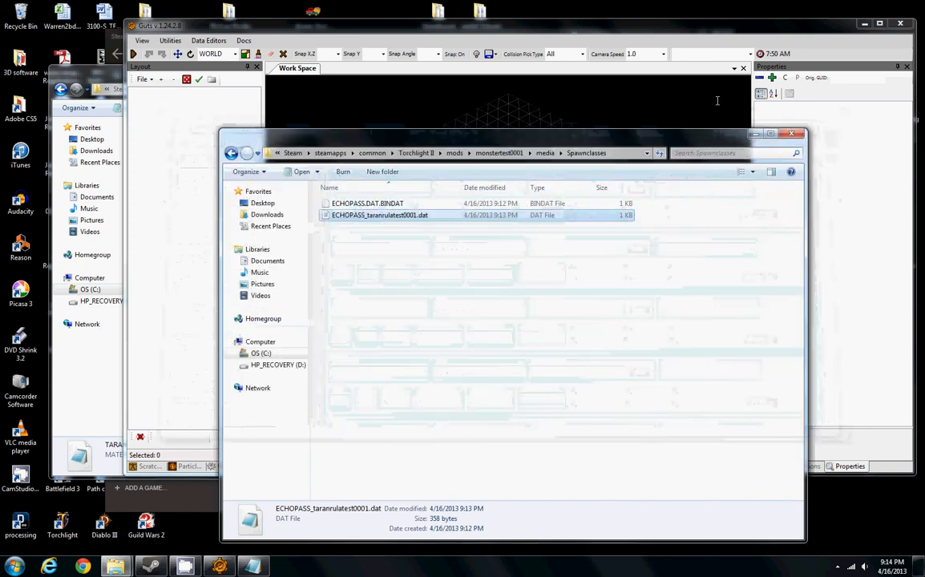
{"action": "left_click", "coordinate": [845, 26]}
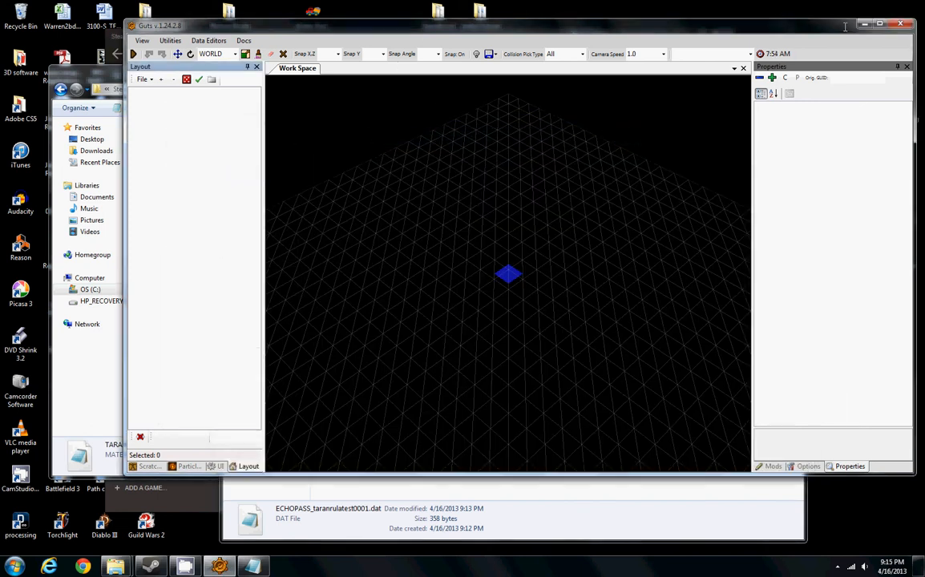
{"action": "left_click", "coordinate": [905, 23]}
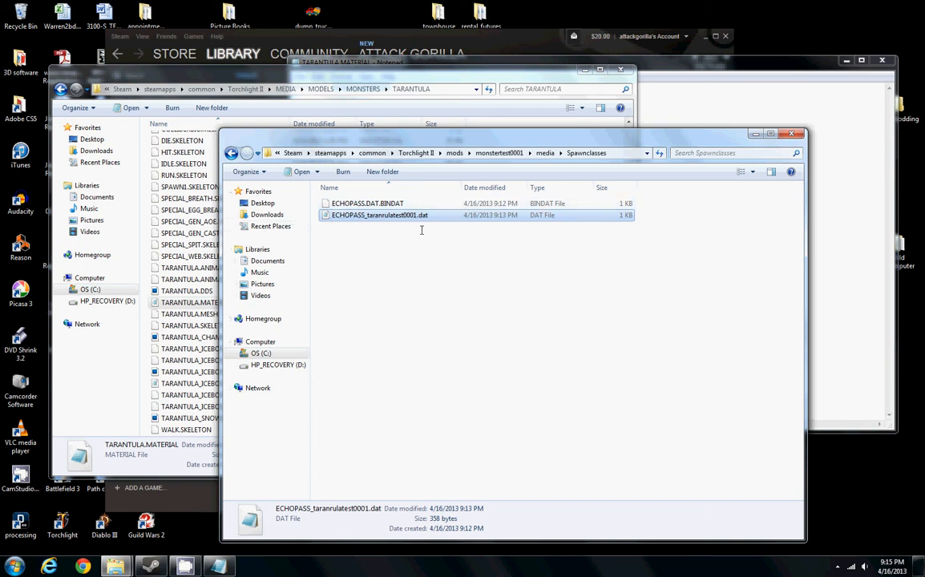
Check ECHOPASS_taranrulatest0001.dat in Notepad and close it, then relaunch Torchlight II GUTS from Steam with the \mods\monstertest0001 project.
{"action": "double_click", "coordinate": [389, 217]}
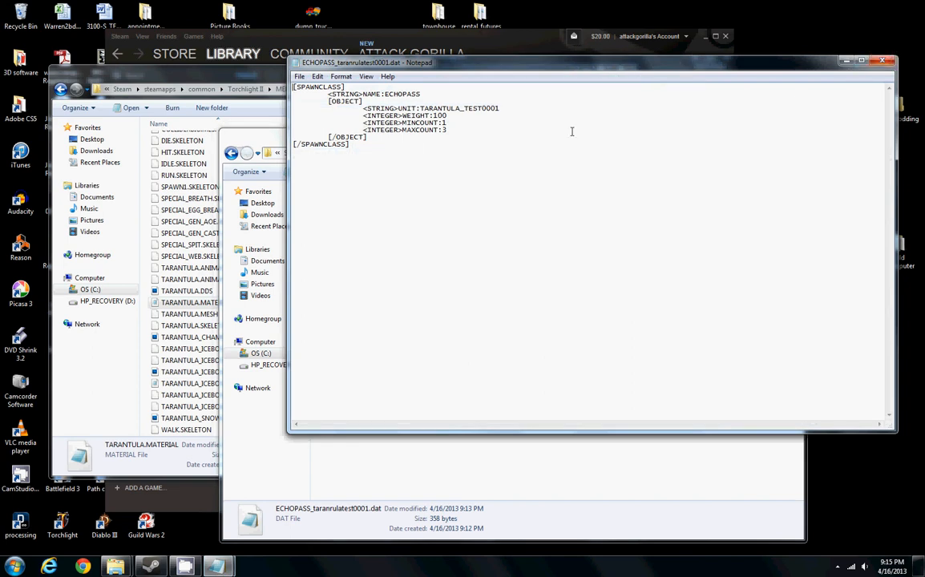
{"action": "key", "text": "alt+F4"}
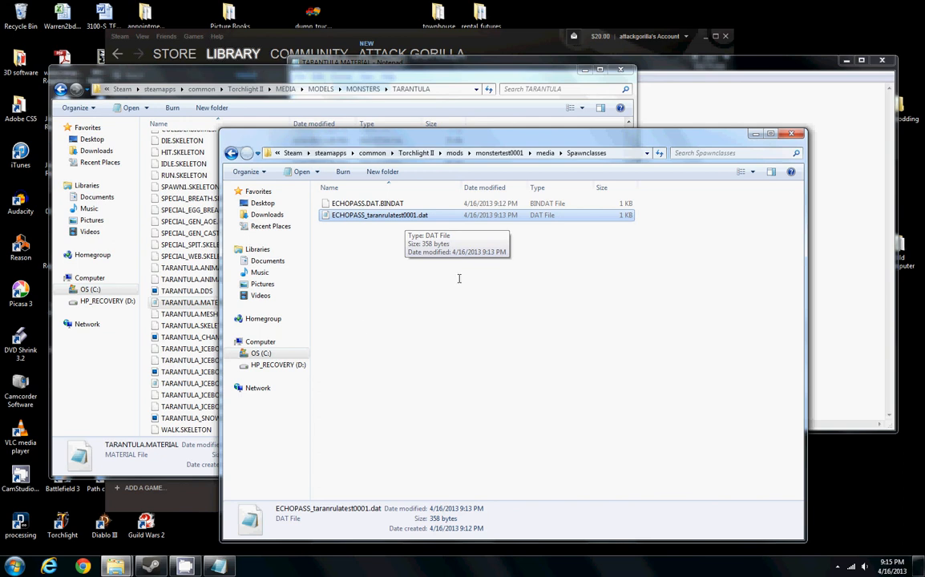
{"action": "left_click", "coordinate": [469, 38]}
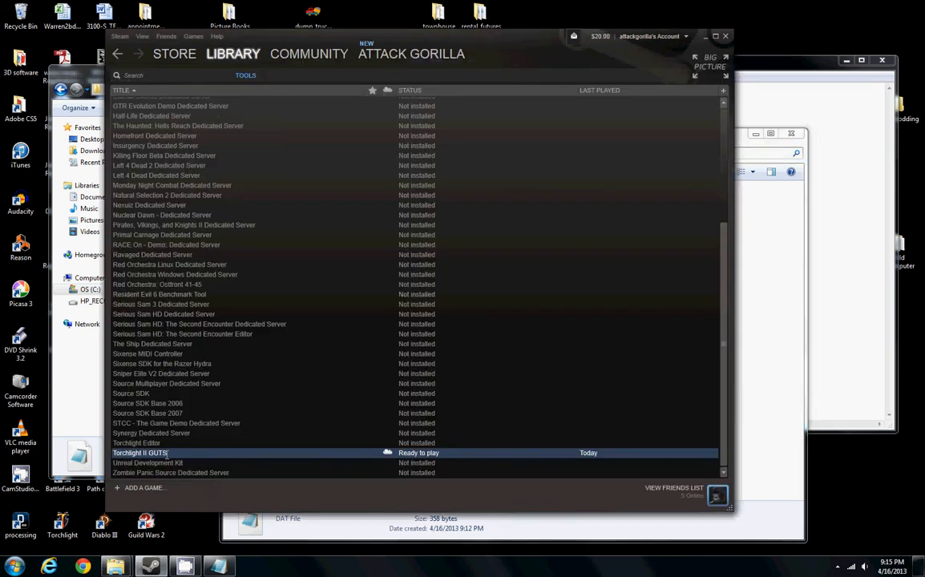
{"action": "double_click", "coordinate": [149, 455]}
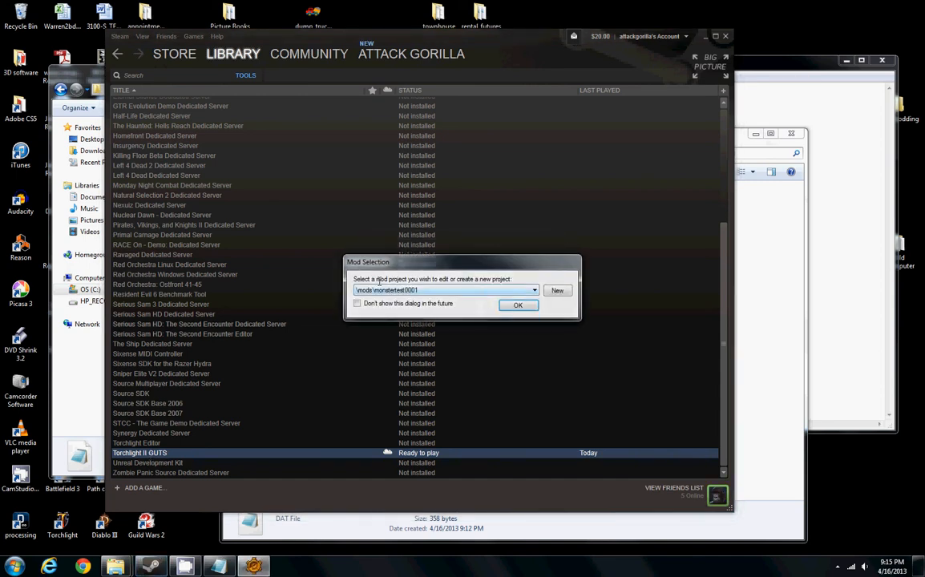
{"action": "left_click", "coordinate": [517, 305]}
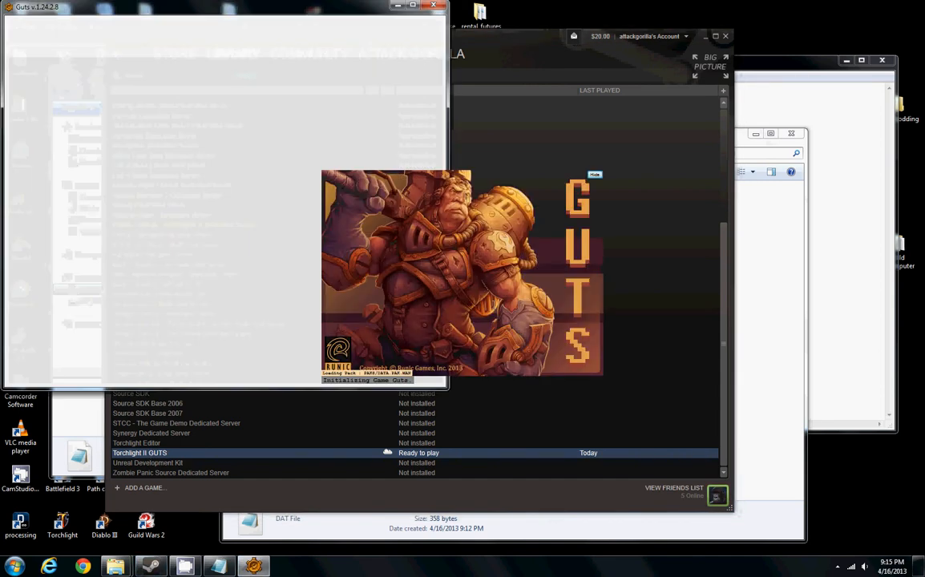
{"action": "left_click", "coordinate": [792, 316]}
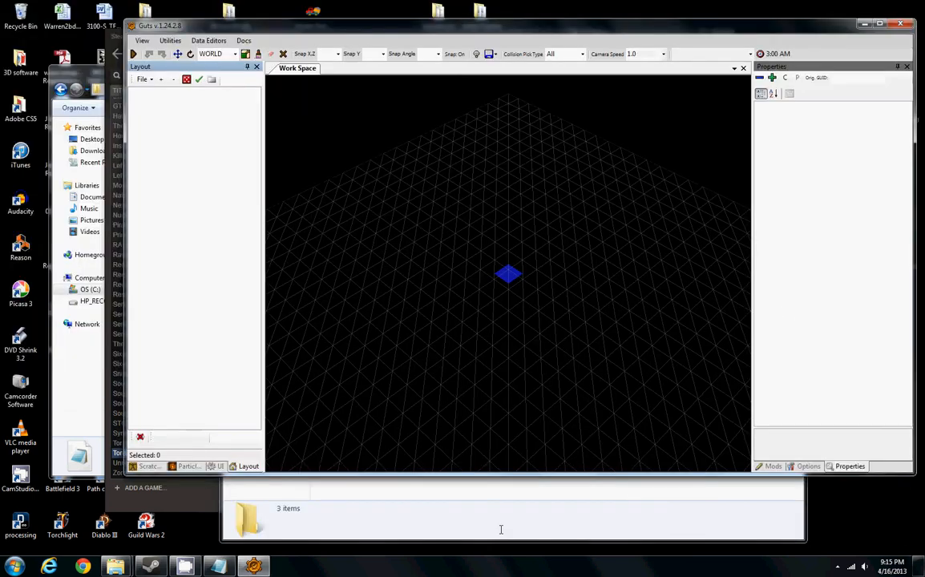
Switch to the mod's Spawnclasses folder in Windows Explorer and delete the outdated ECHOPASS.DAT.BINDAT file.
{"action": "left_click", "coordinate": [501, 529]}
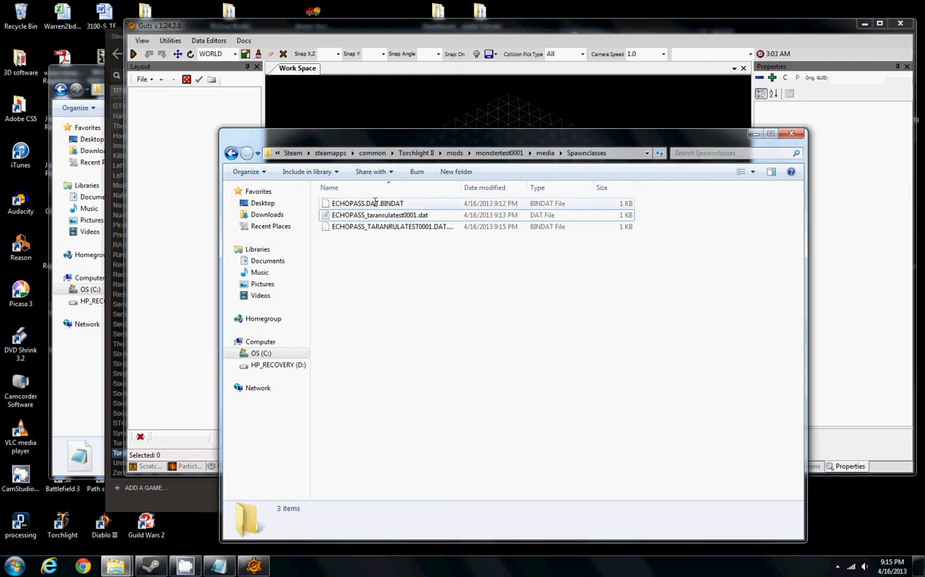
{"action": "left_click", "coordinate": [377, 204]}
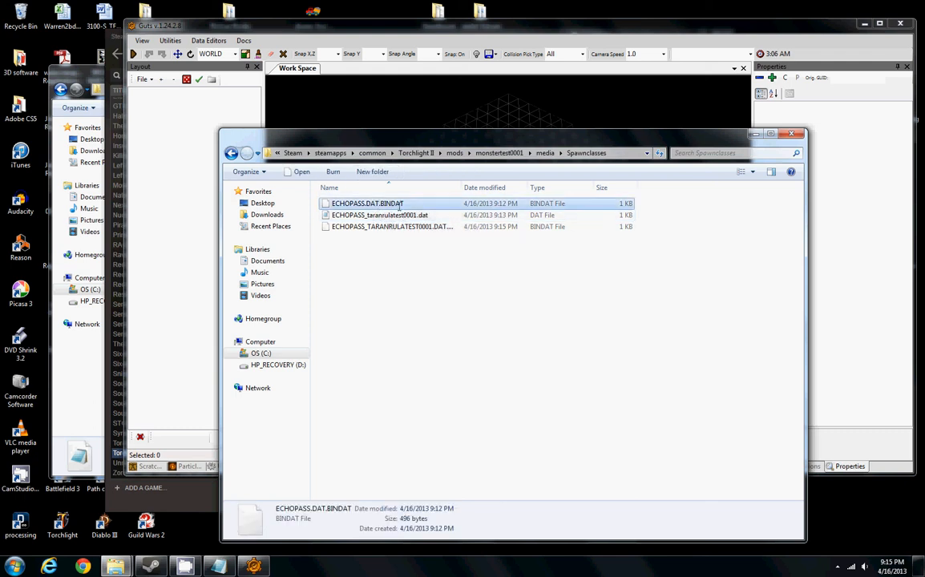
{"action": "key", "text": "BackSpace"}
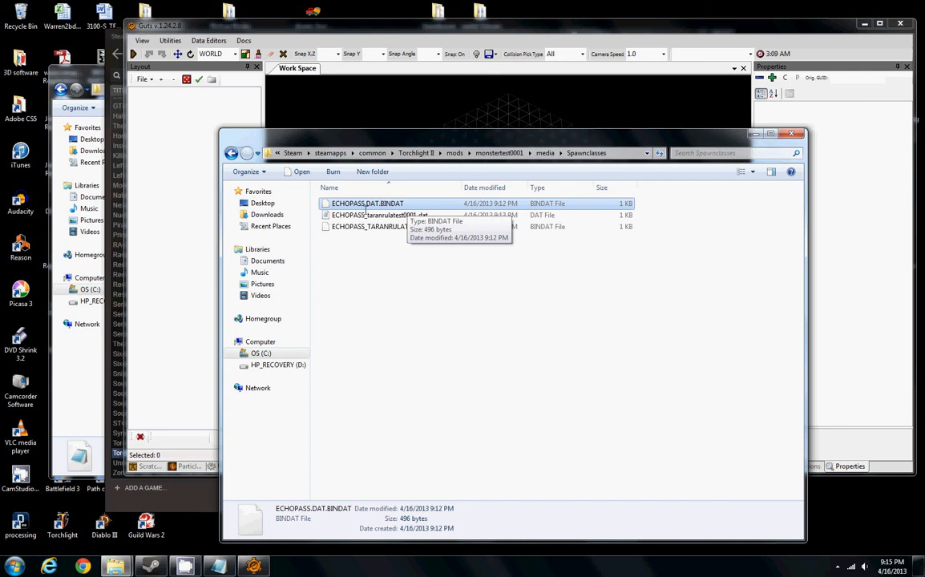
{"action": "key", "text": "Delete"}
{"action": "key", "text": "Return"}
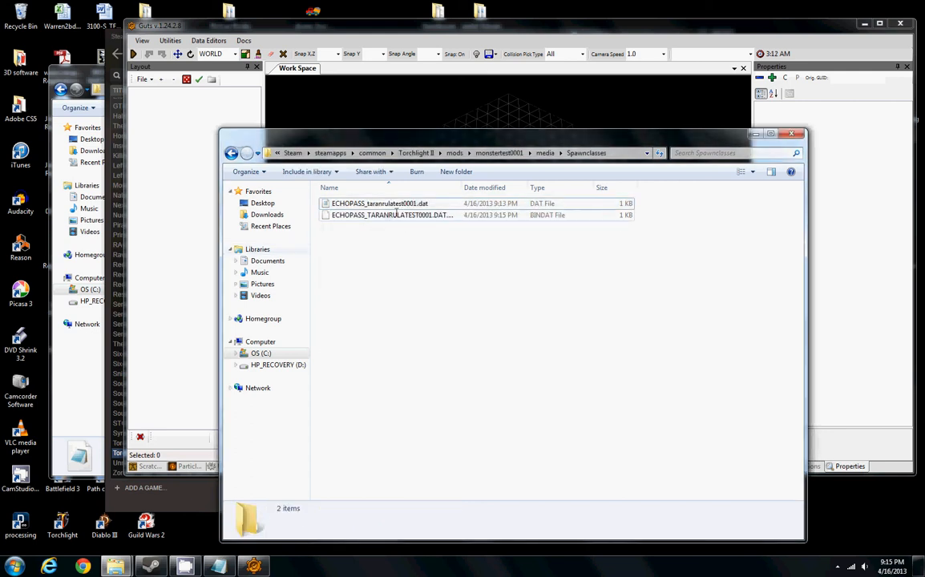
Widen the Name column in the Spawnclasses folder and compare the full names of the remaining DAT and BINDAT files.
{"action": "left_click", "coordinate": [393, 204]}
{"action": "left_click_drag", "start_coordinate": [461, 187], "coordinate": [513, 188]}
{"action": "left_click", "coordinate": [401, 215]}
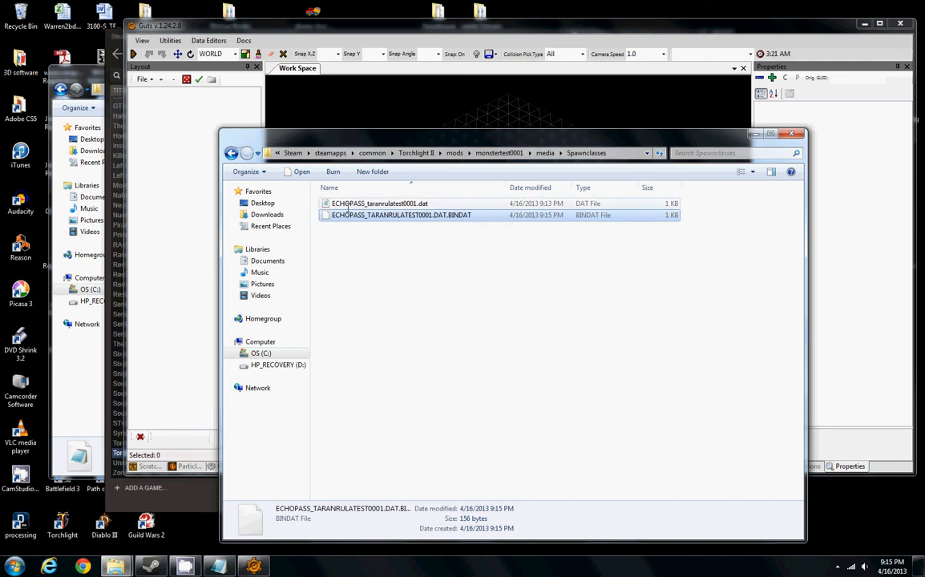
{"action": "left_click", "coordinate": [447, 204]}
Check the files in the mod's units\monsters\spider folder, then go back to the media folder and open the models folder.
{"action": "key", "text": "BackSpace"}
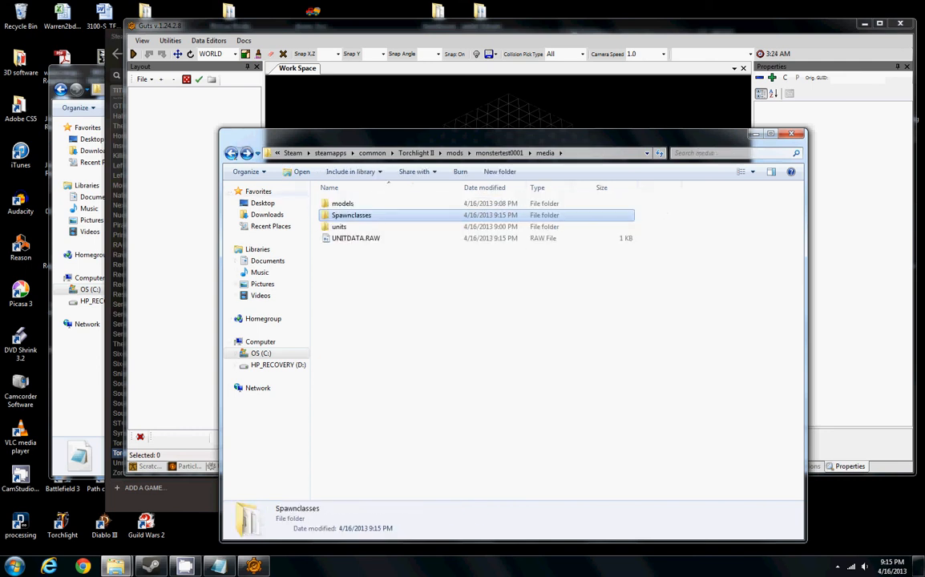
{"action": "double_click", "coordinate": [351, 226]}
{"action": "double_click", "coordinate": [352, 205]}
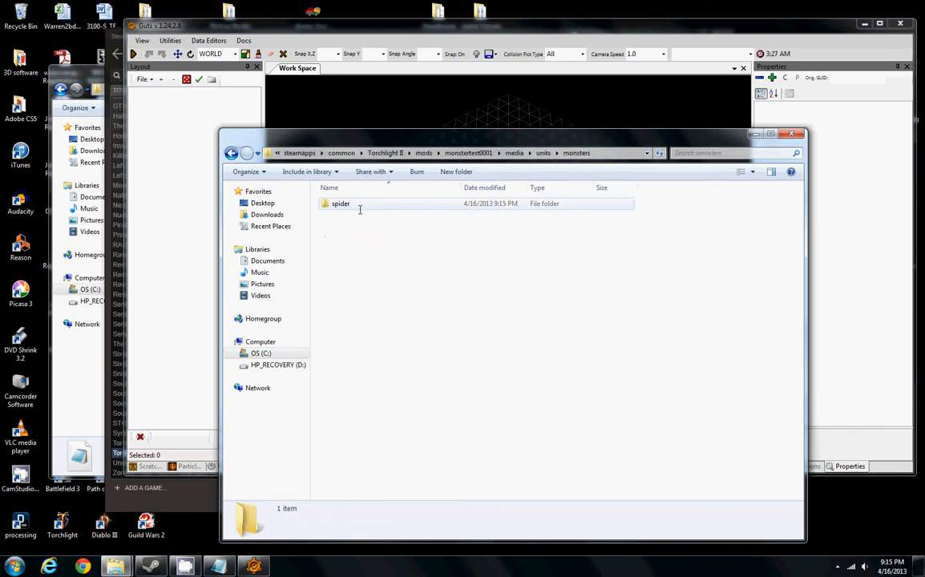
{"action": "double_click", "coordinate": [361, 205]}
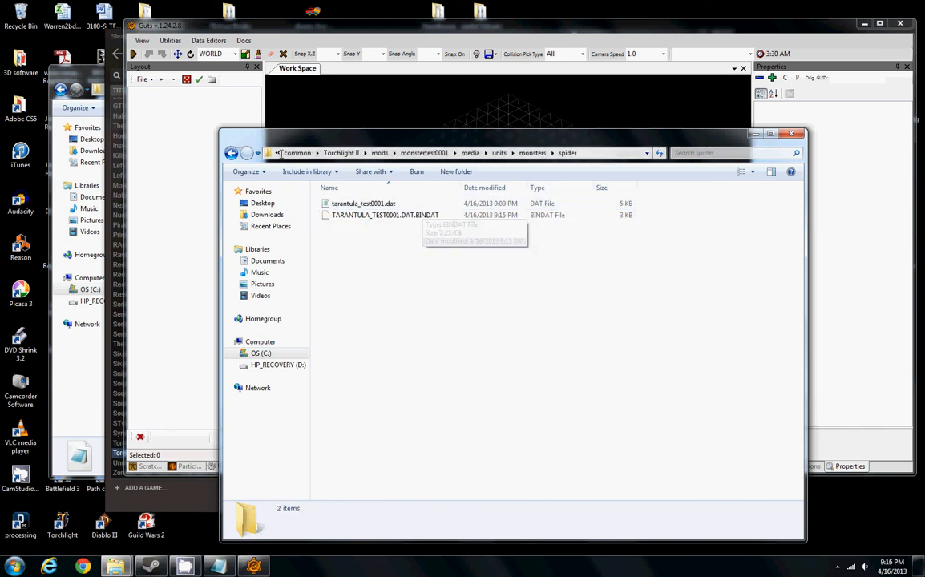
{"action": "key", "text": "BackSpace"}
{"action": "key", "text": "BackSpace"}
{"action": "key", "text": "BackSpace"}
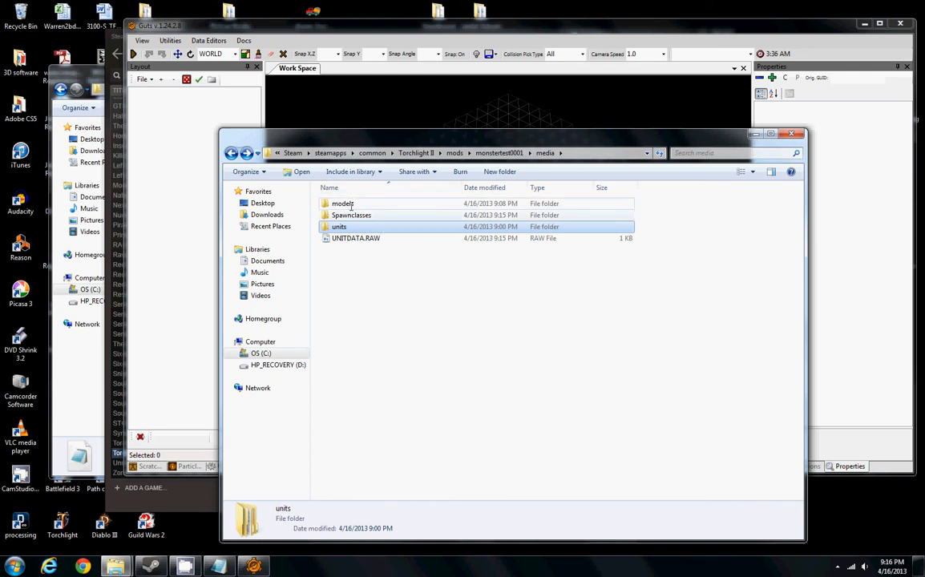
{"action": "key", "text": "Up"}
{"action": "key", "text": "Up"}
{"action": "key", "text": "Return"}
Return to GUTS, add a Monster unit to the layout and select it.
{"action": "left_click", "coordinate": [150, 197]}
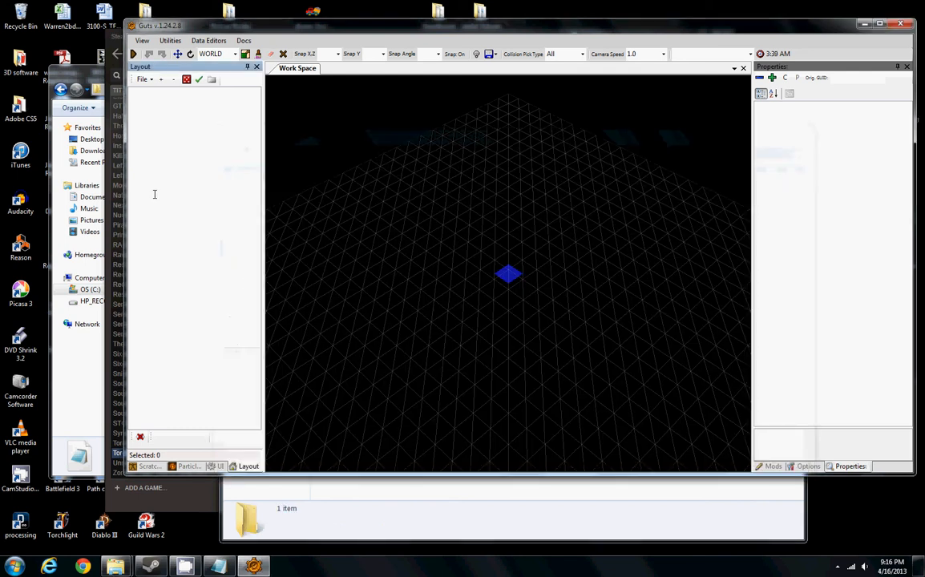
{"action": "right_click", "coordinate": [167, 145]}
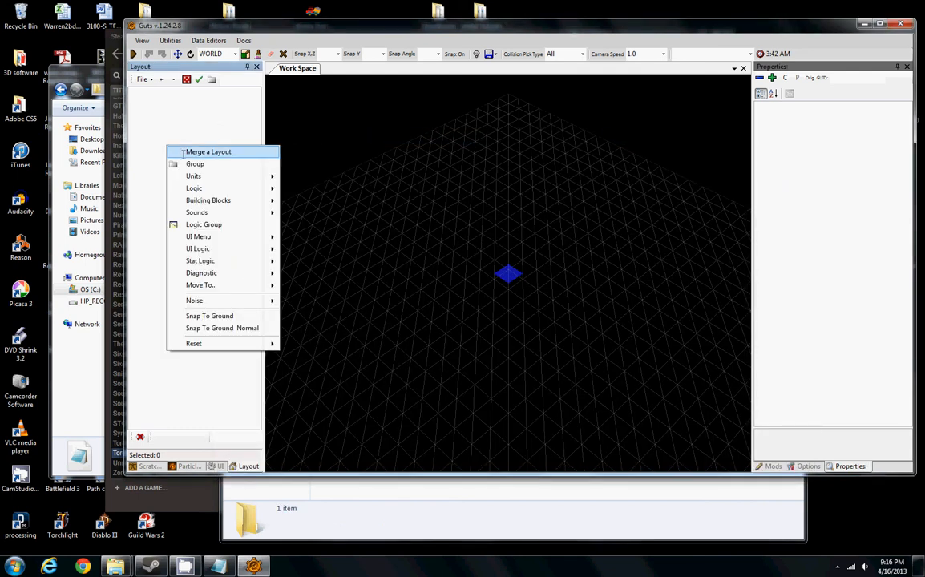
{"action": "mouse_move", "coordinate": [271, 176]}
{"action": "left_click", "coordinate": [317, 188]}
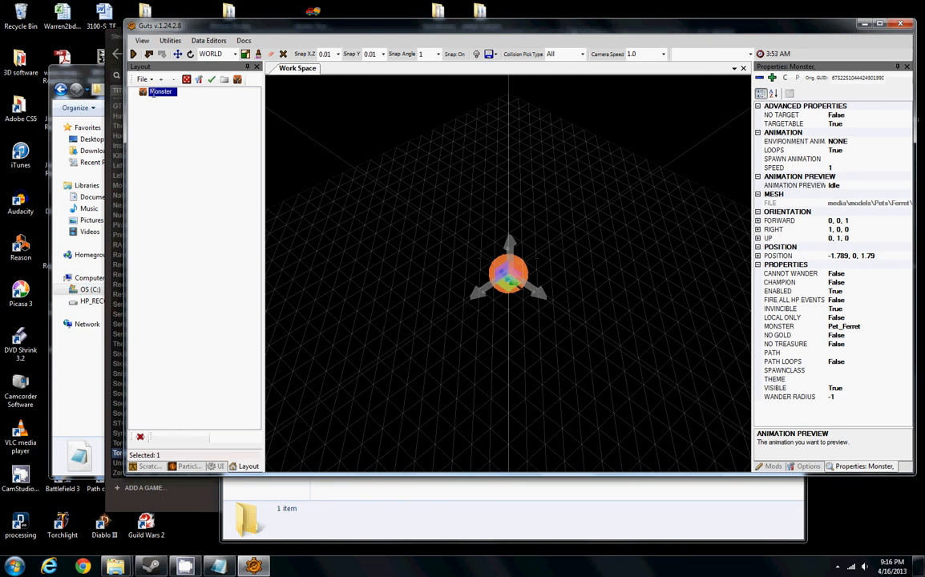
{"action": "right_click", "coordinate": [163, 117]}
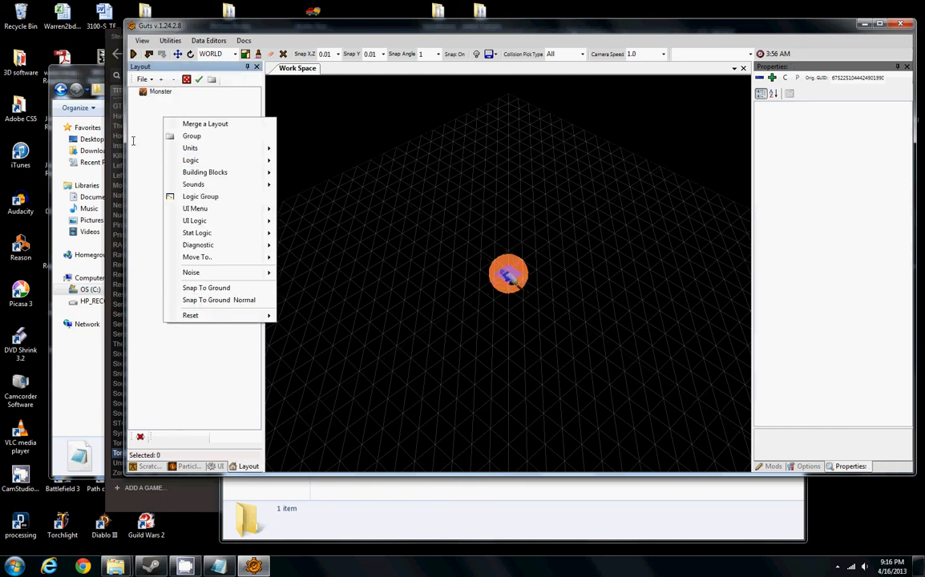
{"action": "mouse_move", "coordinate": [232, 148]}
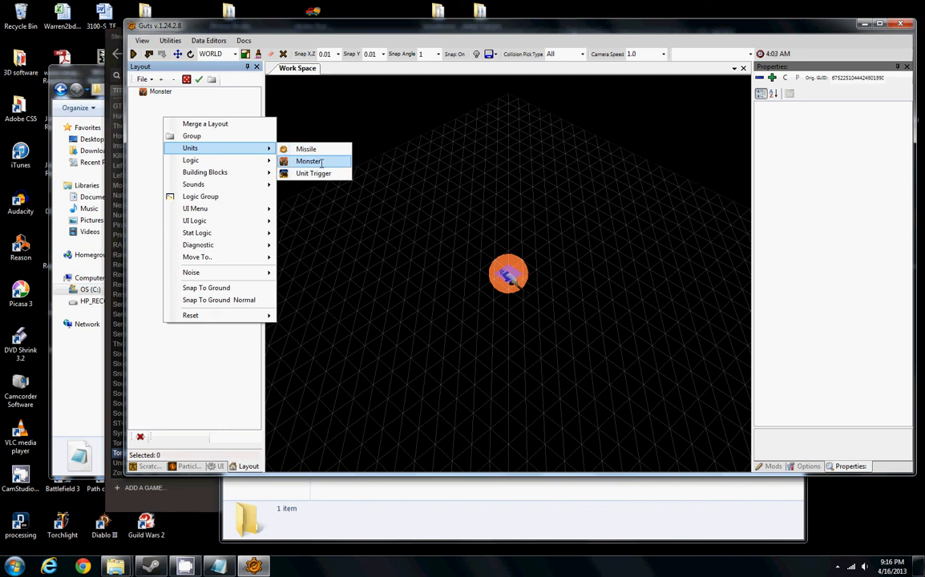
{"action": "left_click", "coordinate": [169, 91]}
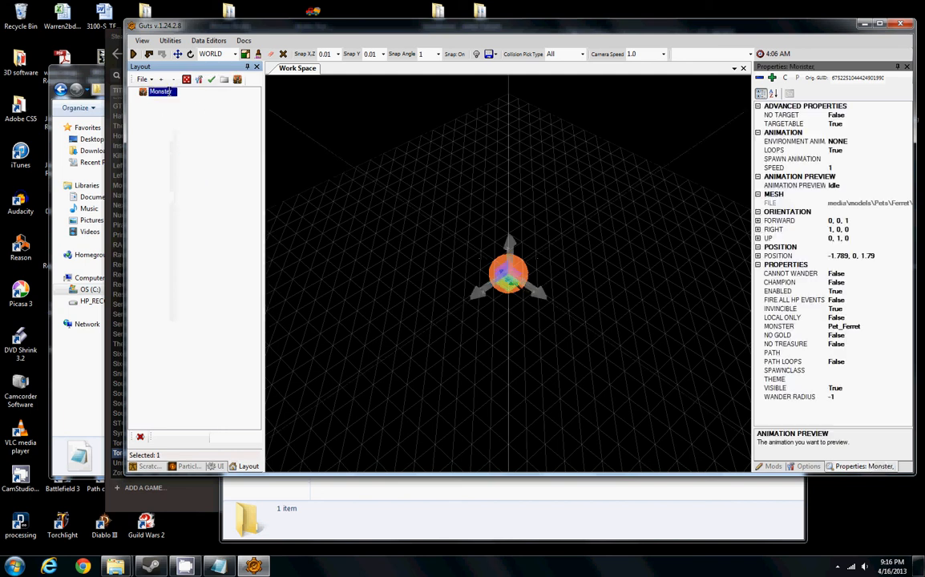
Set the placed unit's MONSTER property to tarantula_test0001 and inspect the retextured model in the workspace.
{"action": "left_click", "coordinate": [533, 311]}
{"action": "scroll", "coordinate": [532, 311], "scroll_direction": "up", "scroll_amount": 10}
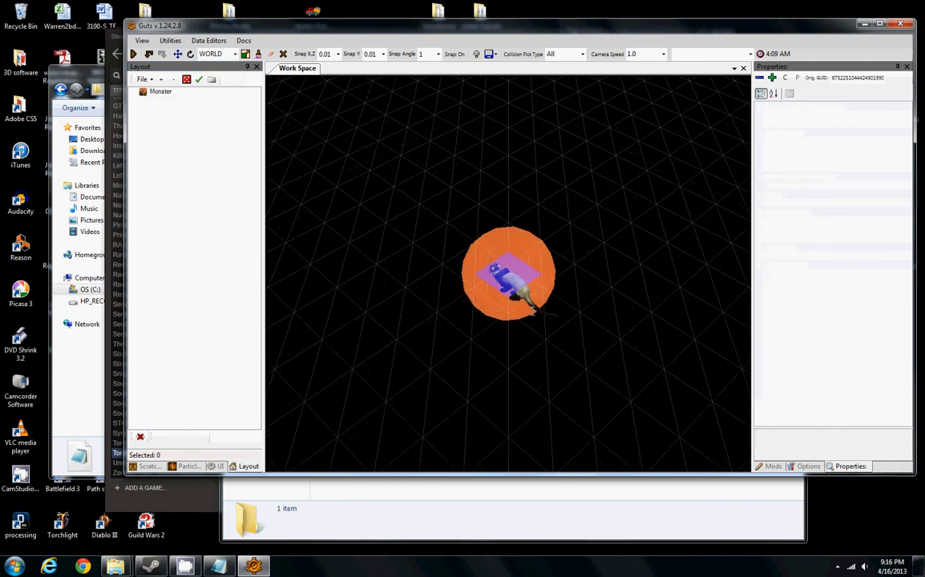
{"action": "left_click", "coordinate": [529, 303]}
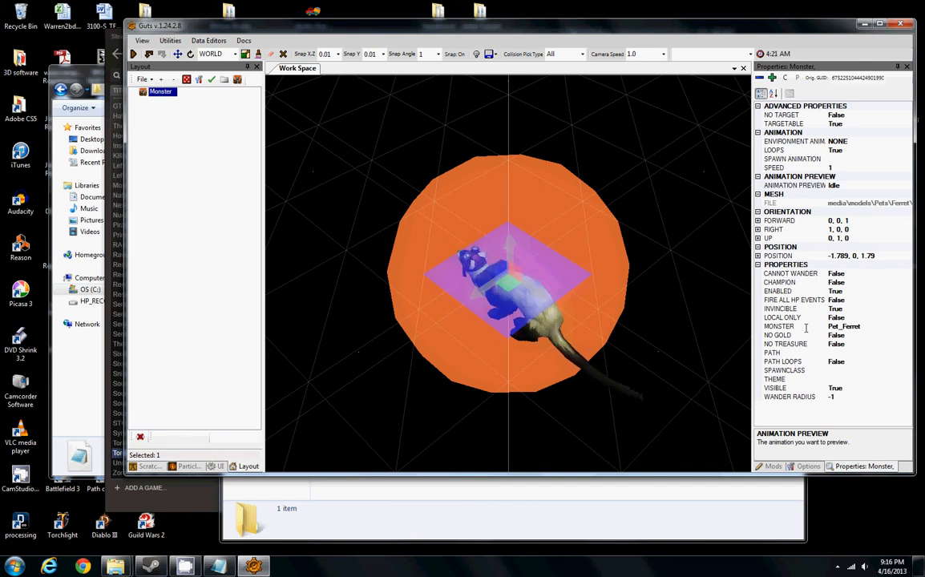
{"action": "left_click", "coordinate": [844, 327]}
{"action": "left_click", "coordinate": [907, 327]}
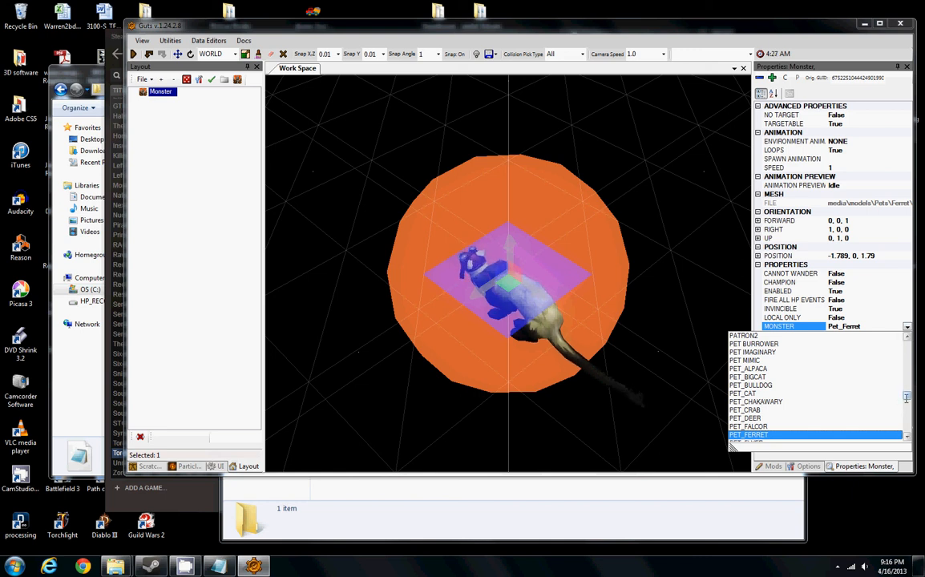
{"action": "left_click_drag", "start_coordinate": [907, 398], "coordinate": [907, 417]}
{"action": "scroll", "coordinate": [814, 397], "scroll_direction": "up", "scroll_amount": 9}
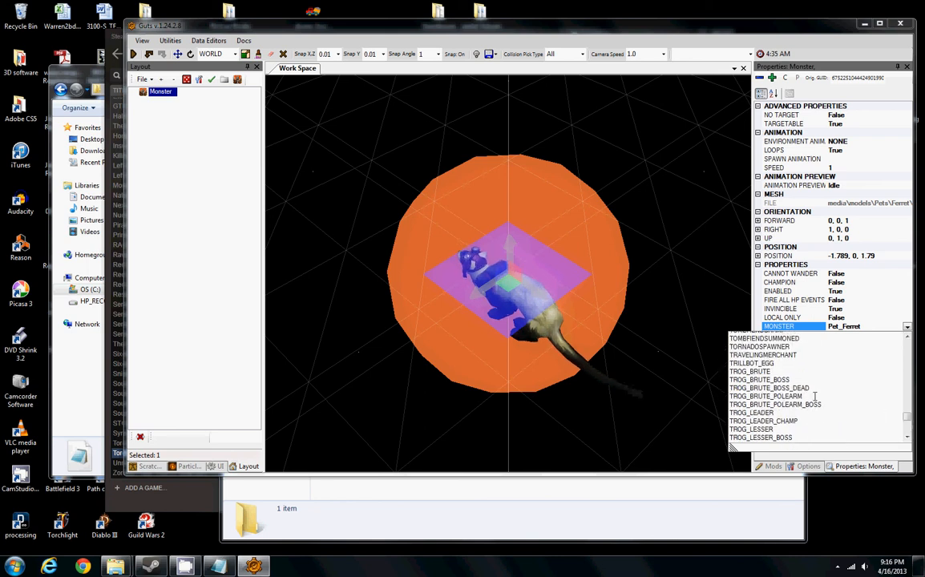
{"action": "left_click", "coordinate": [764, 368]}
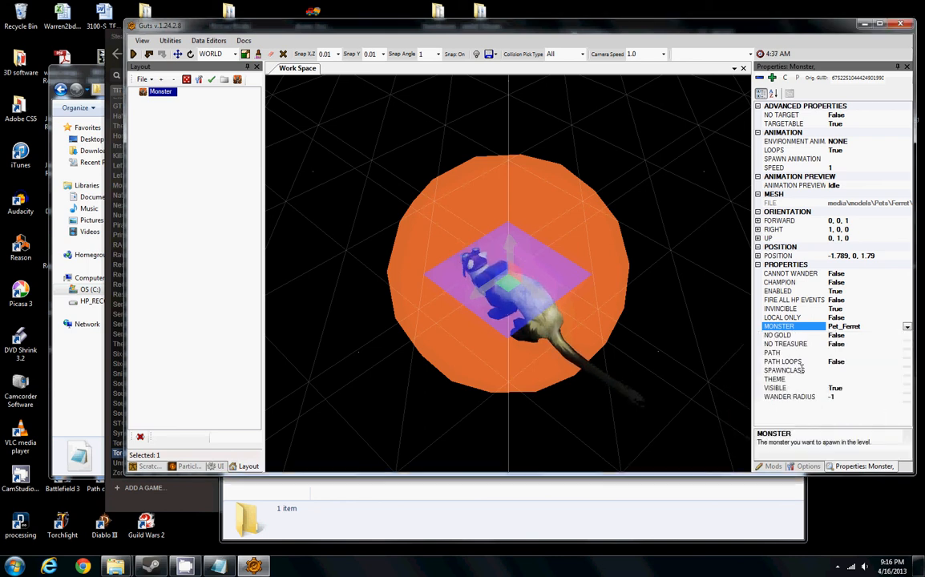
{"action": "right_click_drag", "start_coordinate": [536, 203], "coordinate": [517, 272]}
{"action": "scroll", "coordinate": [582, 205], "scroll_direction": "down", "scroll_amount": 5}
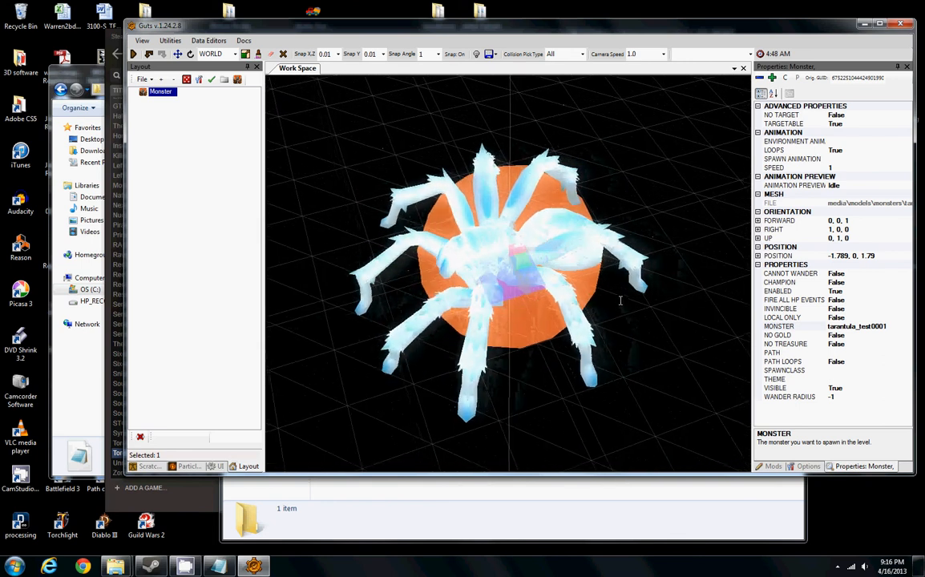
{"action": "scroll", "coordinate": [515, 274], "scroll_direction": "down", "scroll_amount": 3}
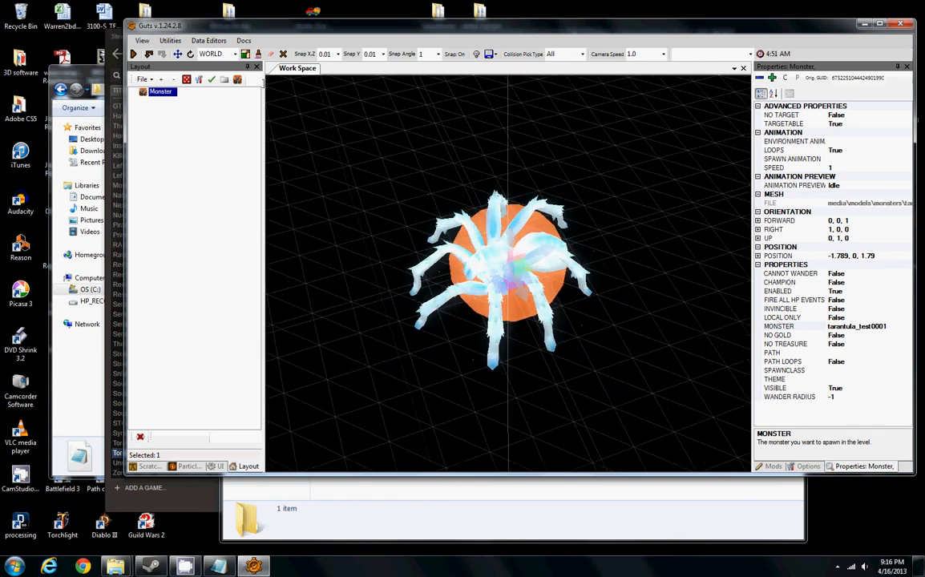
Show the mod settings for monstertest0001 and open the Mod Package And Publish form.
{"action": "left_click", "coordinate": [771, 465]}
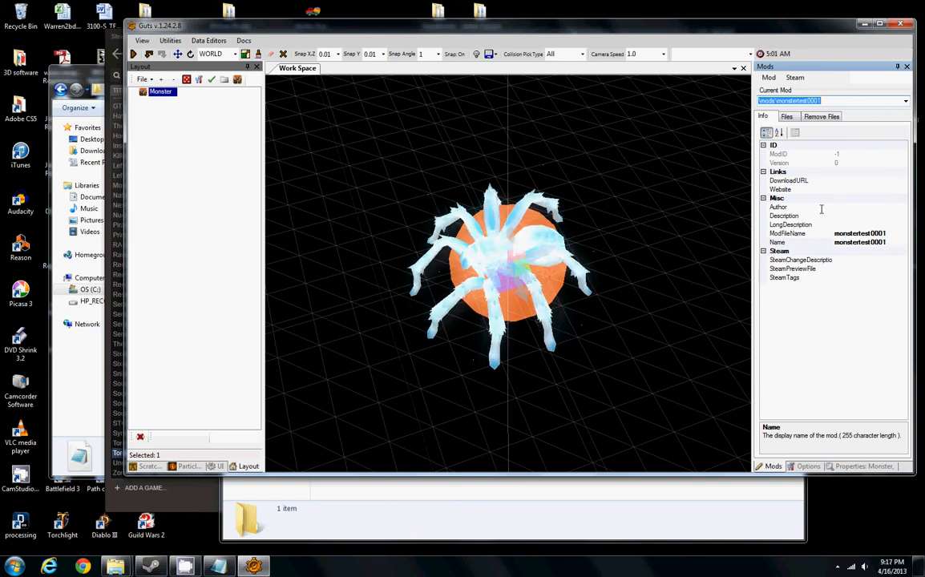
{"action": "left_click", "coordinate": [770, 77]}
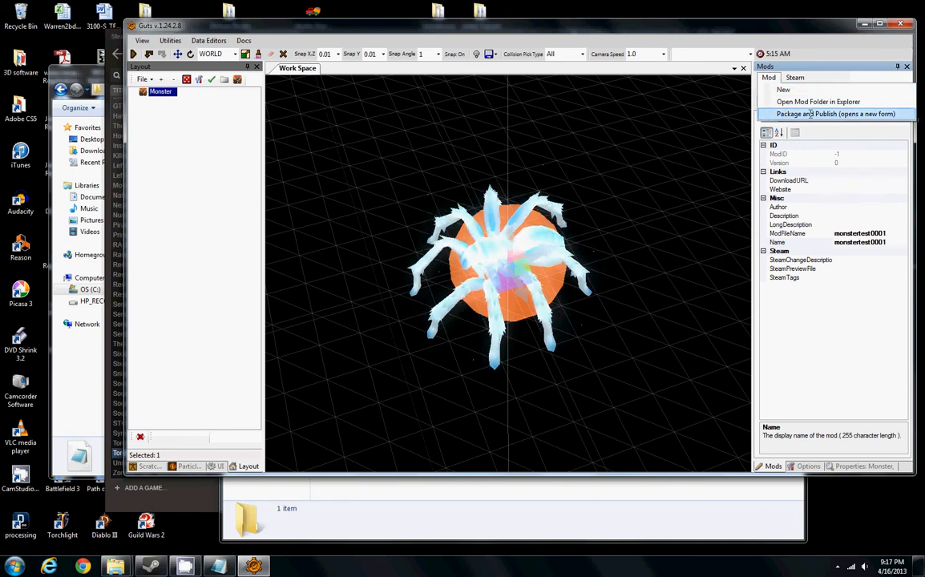
{"action": "left_click", "coordinate": [852, 115]}
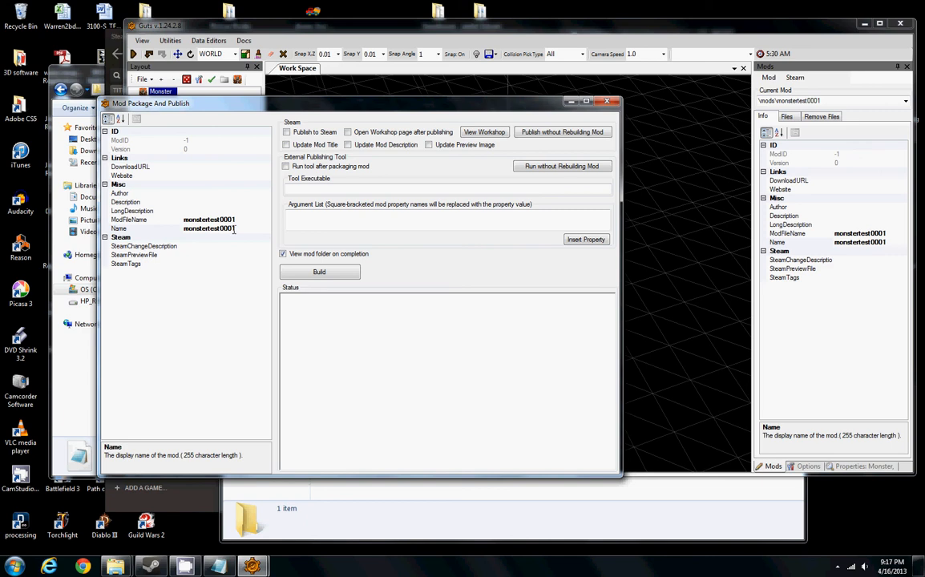
{"action": "left_click", "coordinate": [287, 132]}
{"action": "left_click", "coordinate": [347, 132]}
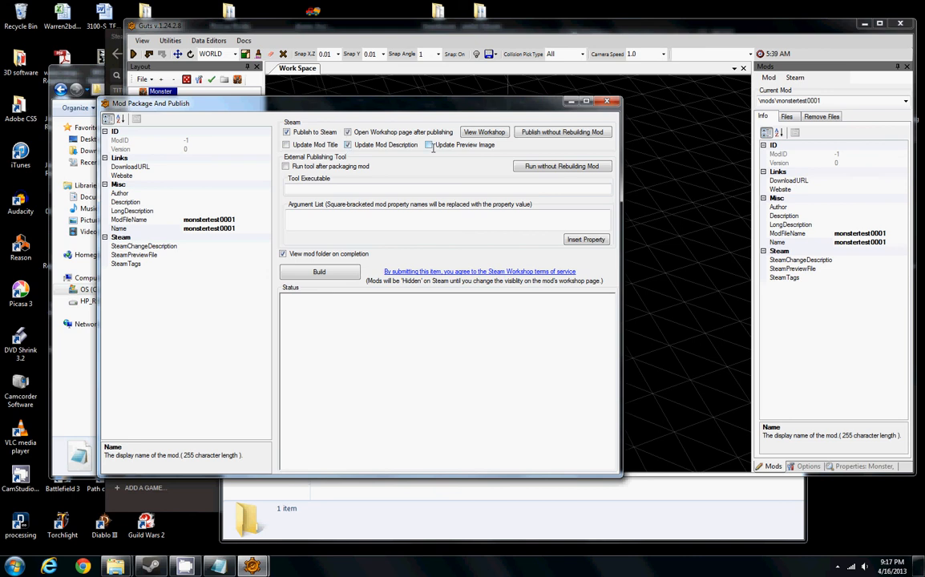
{"action": "left_click", "coordinate": [350, 145]}
{"action": "left_click", "coordinate": [348, 133]}
{"action": "left_click", "coordinate": [305, 130]}
Build the monstertest0001 mod package with no Steam publishing options, then open the mod's root folder to check the built files.
{"action": "left_click_drag", "start_coordinate": [345, 105], "coordinate": [392, 100]}
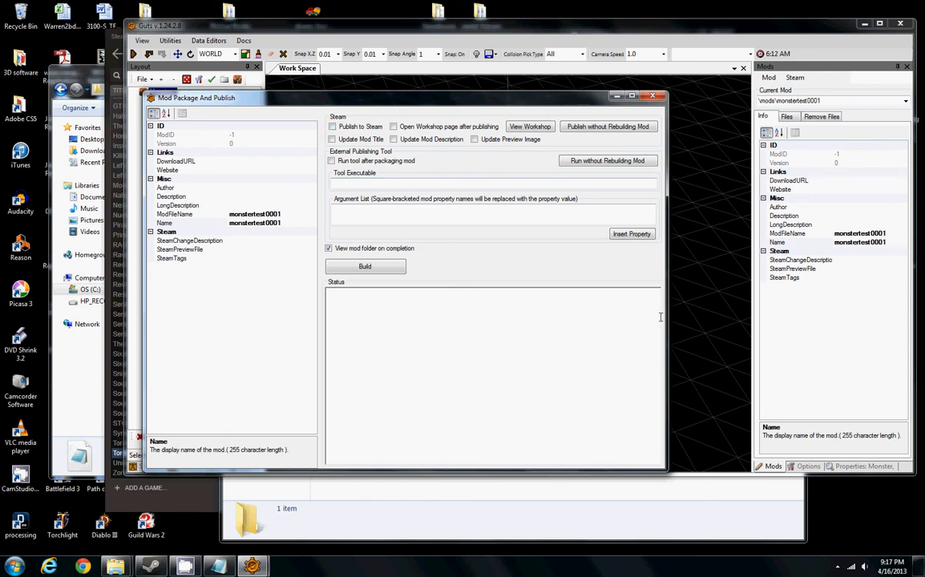
{"action": "left_click", "coordinate": [366, 267]}
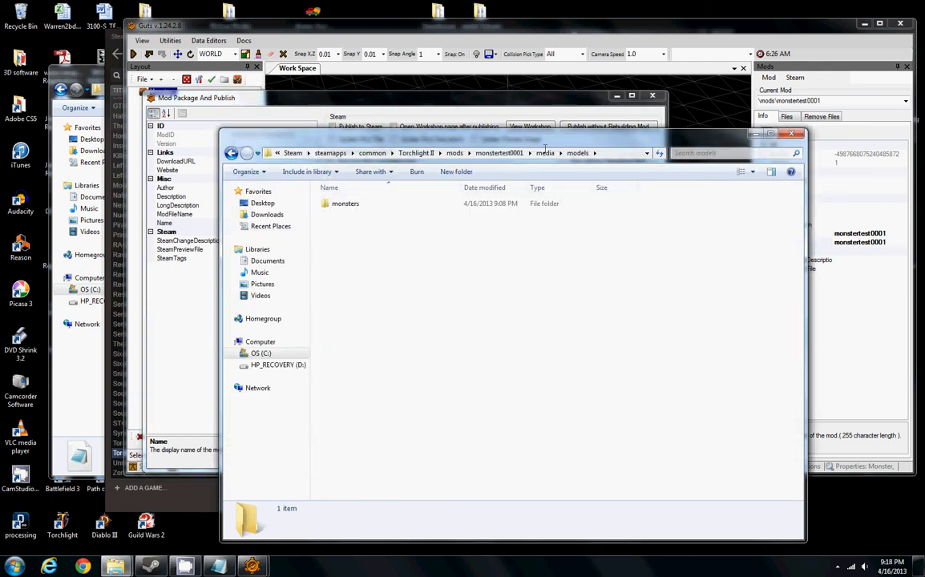
{"action": "left_click", "coordinate": [499, 153]}
{"action": "left_click", "coordinate": [405, 95]}
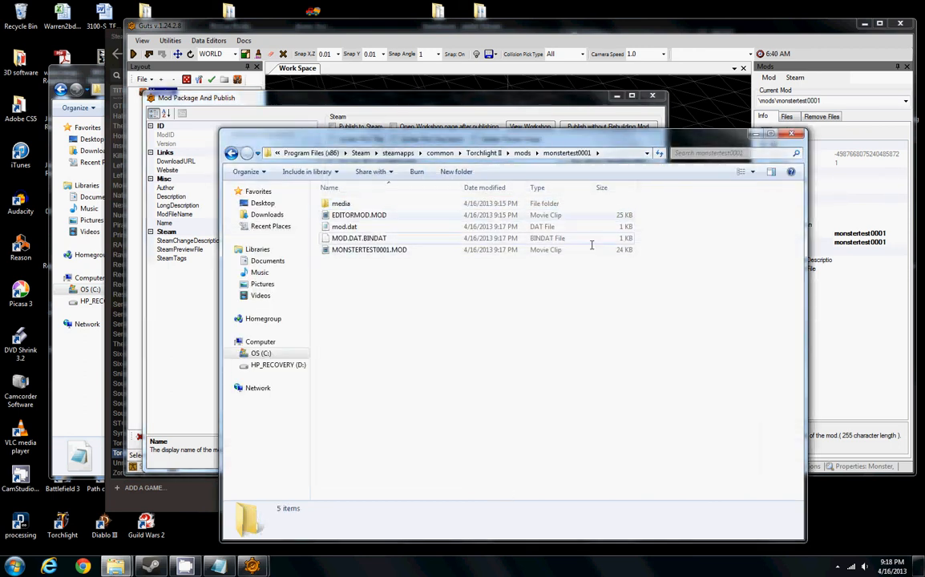
Select the built MONSTERTEST0001.MOD file, then switch to Steam and start Torchlight II from the list of all games.
{"action": "left_click", "coordinate": [401, 250]}
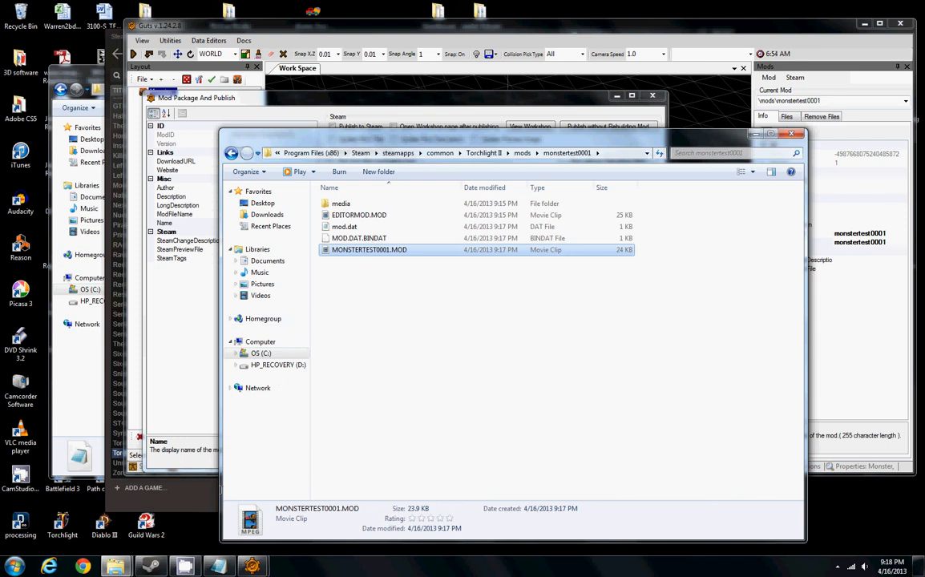
{"action": "left_click", "coordinate": [203, 489]}
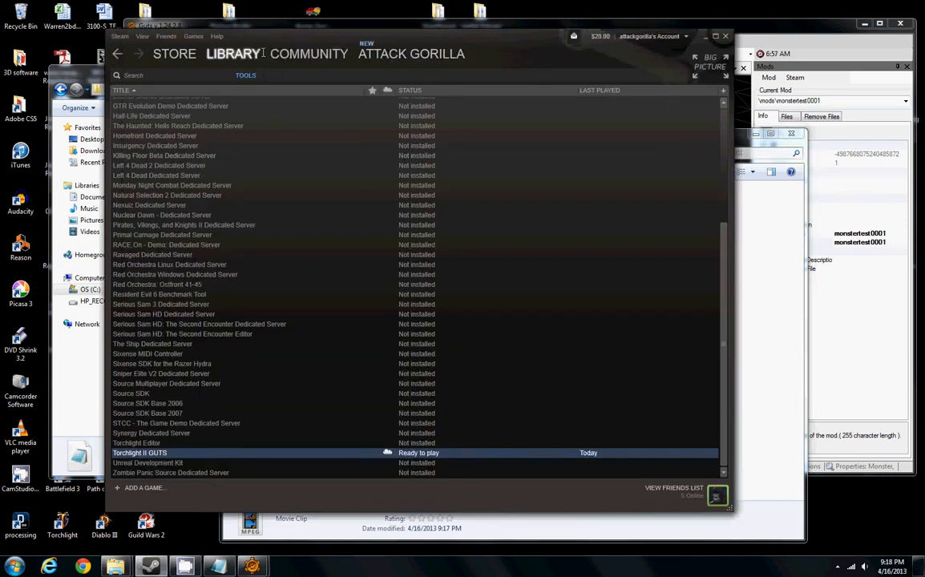
{"action": "mouse_move", "coordinate": [241, 58]}
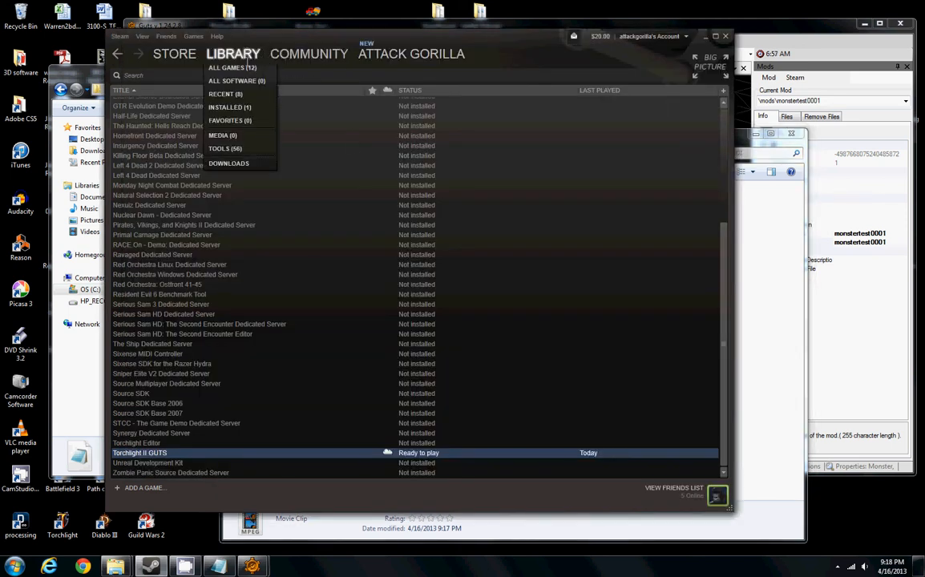
{"action": "left_click", "coordinate": [252, 68]}
{"action": "double_click", "coordinate": [153, 201]}
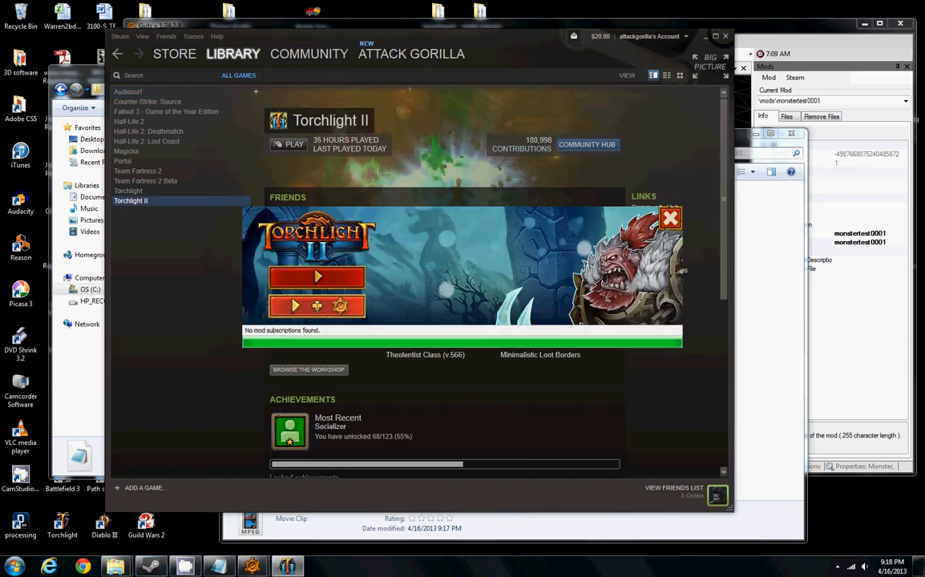
Open the ModLauncher, enable only the monstertest0001 mod and launch Torchlight II with mods.
{"action": "left_click", "coordinate": [297, 272]}
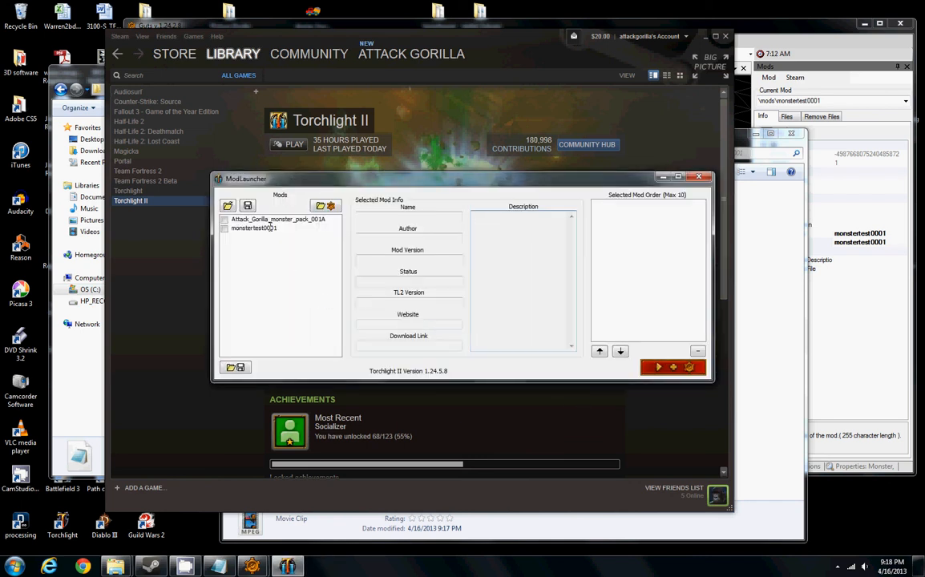
{"action": "left_click", "coordinate": [225, 229]}
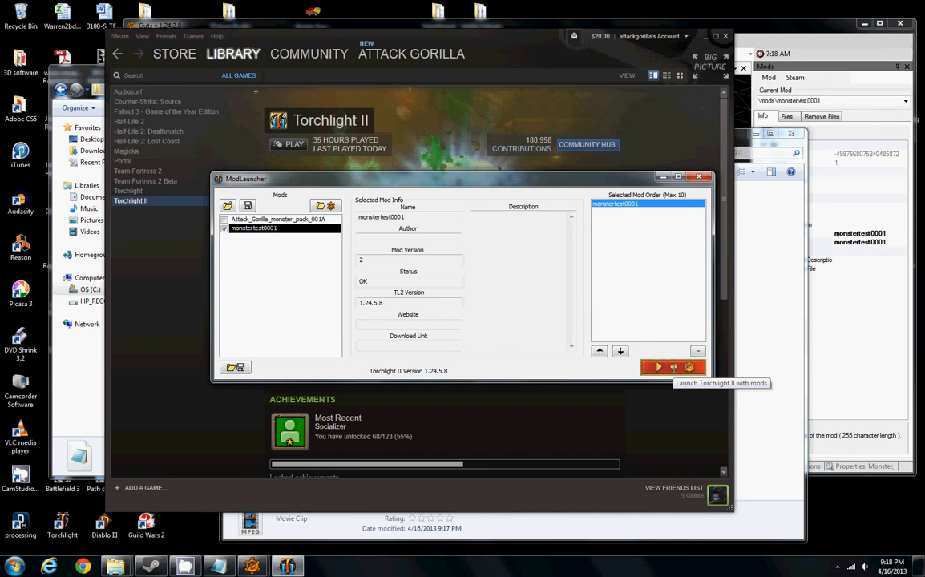
{"action": "left_click", "coordinate": [674, 367]}
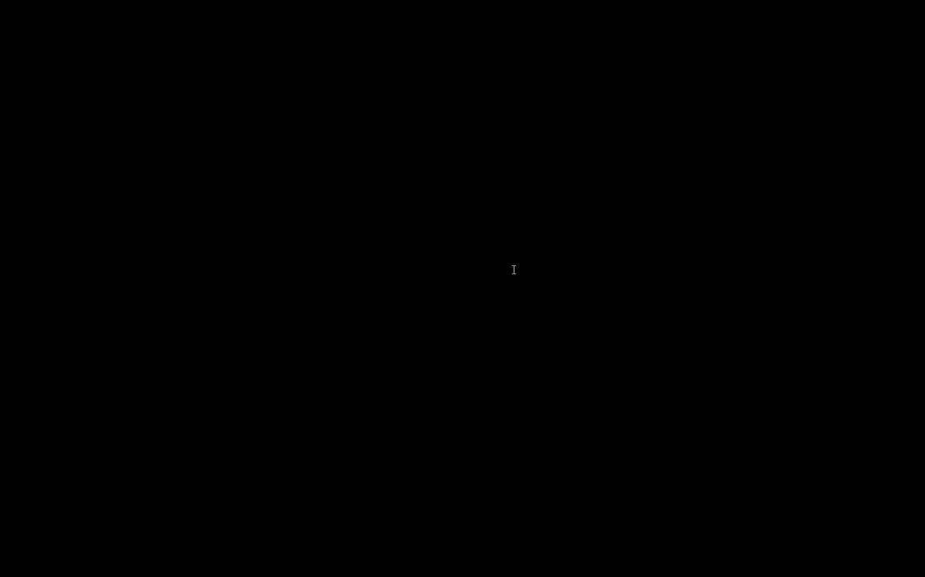